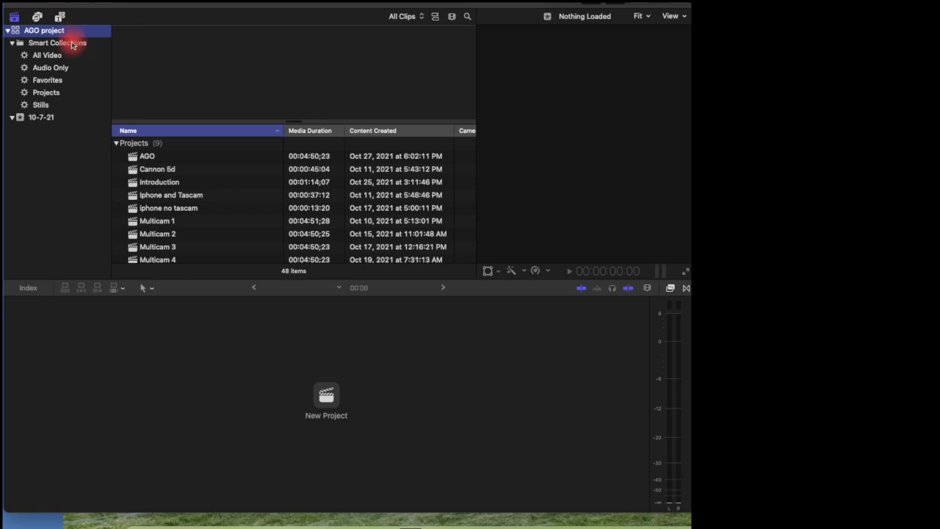
# Step: Show the library's smart collections and load the AGO project into the viewer
pyautogui.click(73, 44)
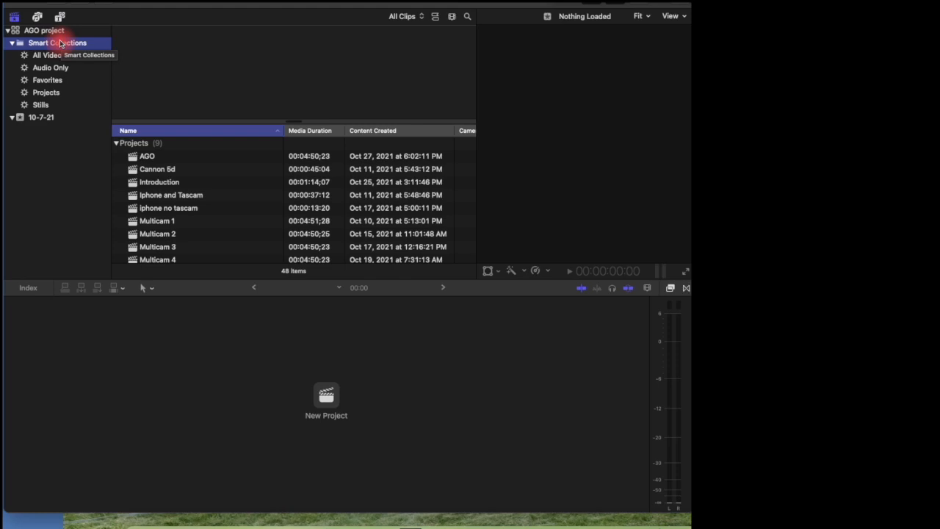
pyautogui.click(151, 157)
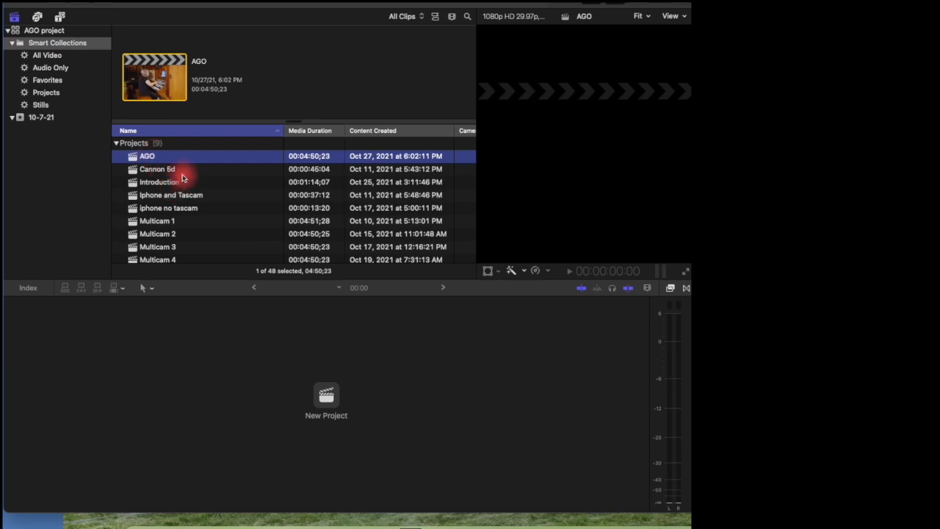
pyautogui.scroll(-4, 172, 170)
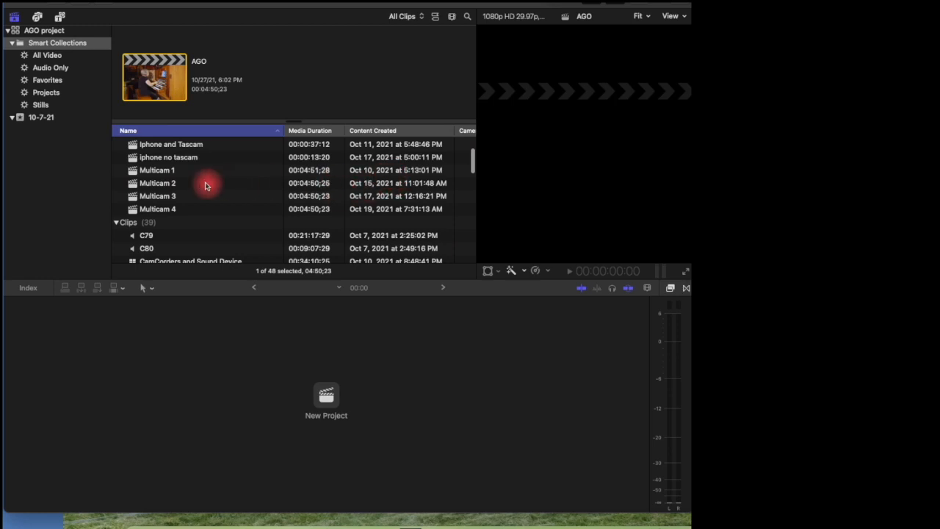
pyautogui.scroll(4, 183, 176)
pyautogui.scroll(1, 184, 176)
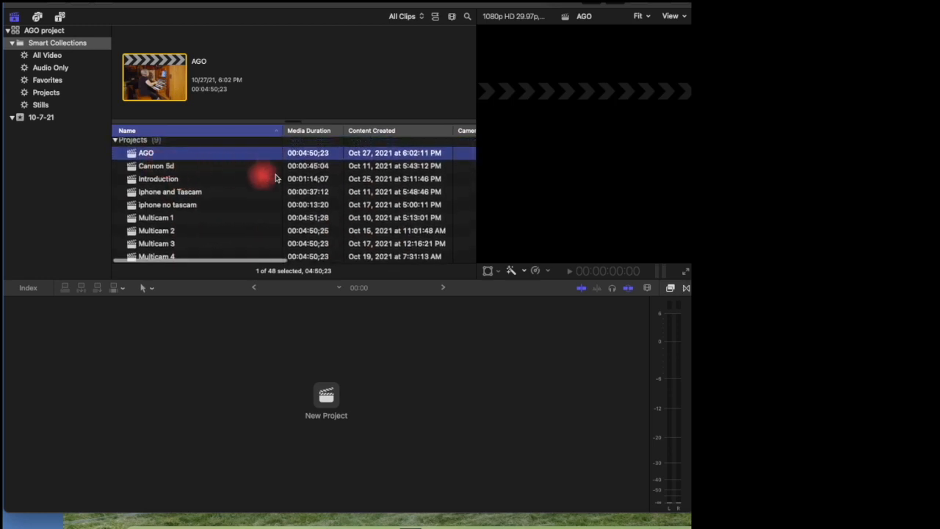
pyautogui.hscroll(-1, 179, 175)
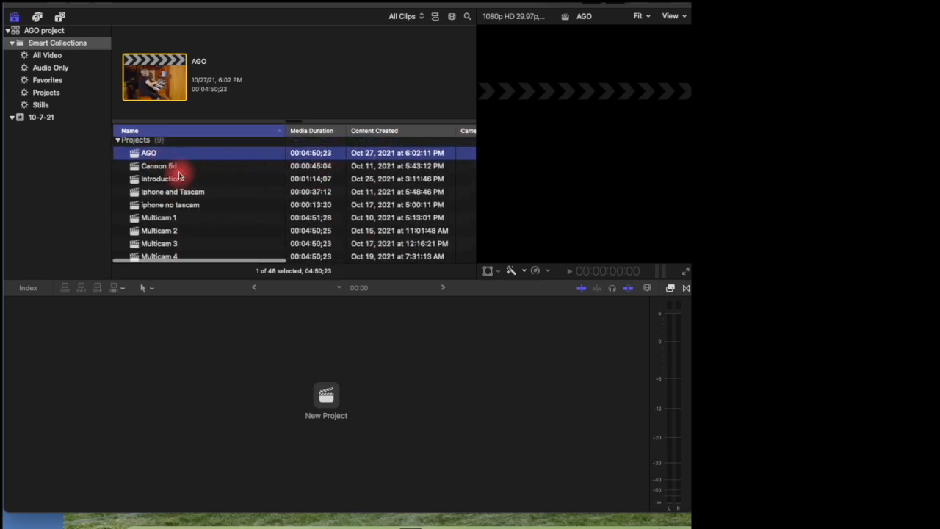
pyautogui.scroll(-3, 179, 176)
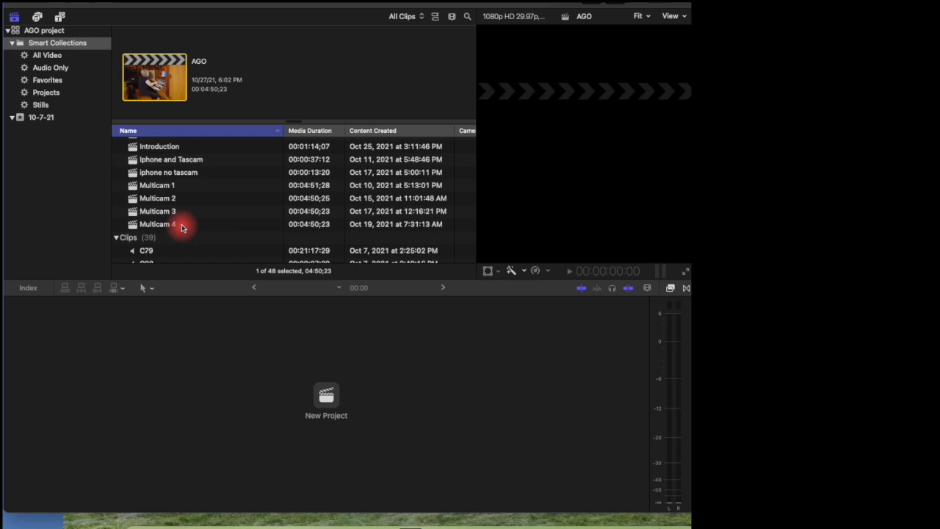
# Step: Scroll down through the library's Projects and Clips sections
pyautogui.scroll(-3, 182, 224)
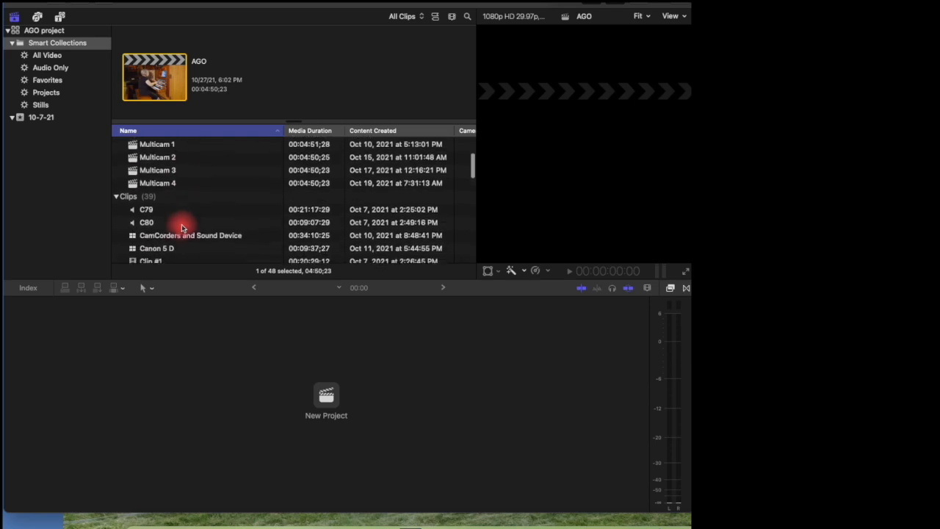
pyautogui.scroll(-1, 154, 209)
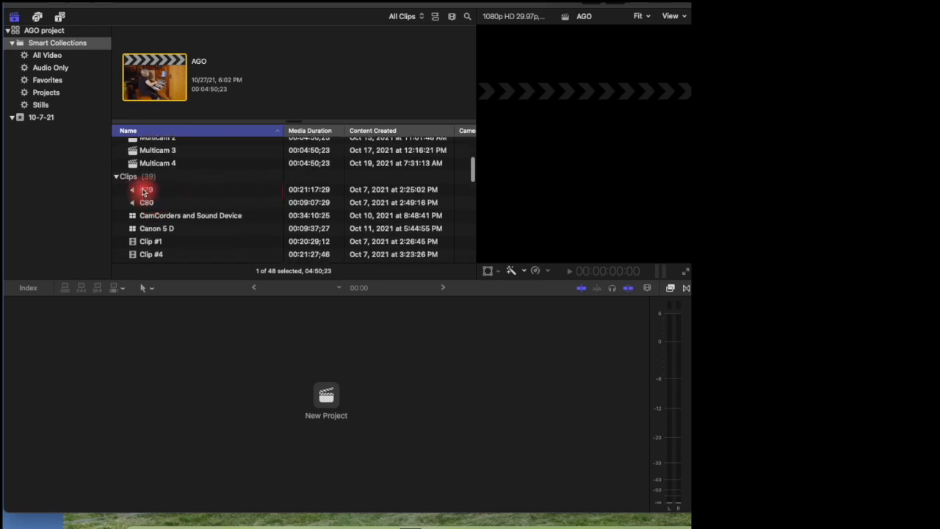
pyautogui.scroll(-1, 150, 197)
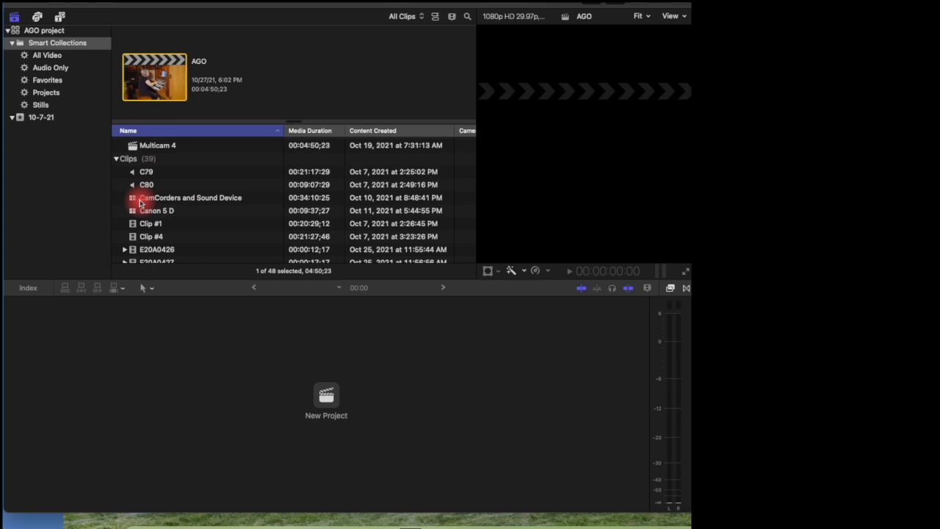
pyautogui.scroll(-2, 141, 203)
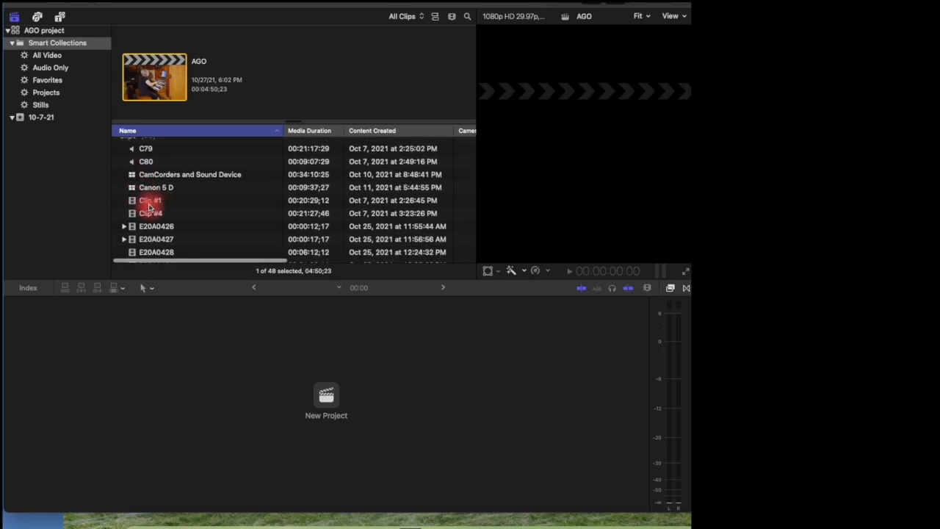
pyautogui.scroll(-5, 183, 210)
pyautogui.scroll(-7, 182, 211)
pyautogui.scroll(-6, 180, 200)
pyautogui.scroll(8, 182, 197)
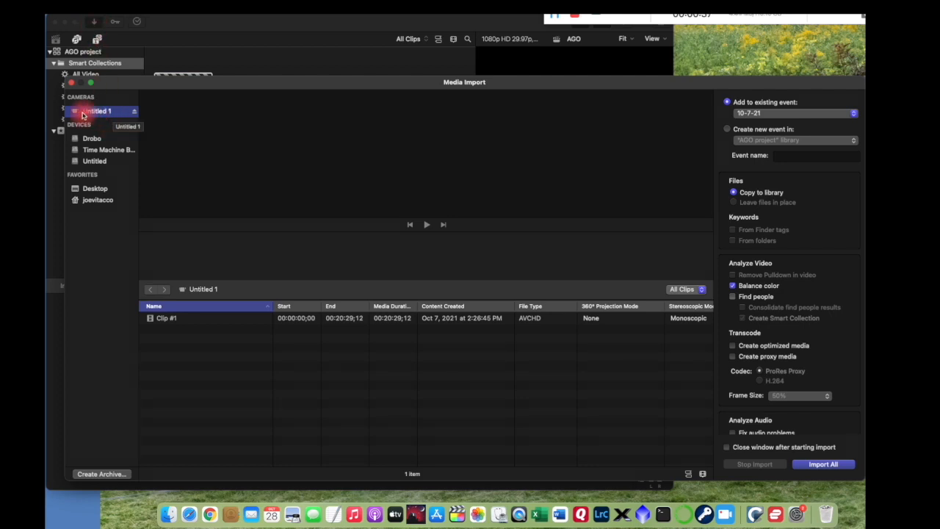
# Step: Preview Clip #1 from camera Untitled 1, then close Media Import and return to AGO
pyautogui.click(201, 321)
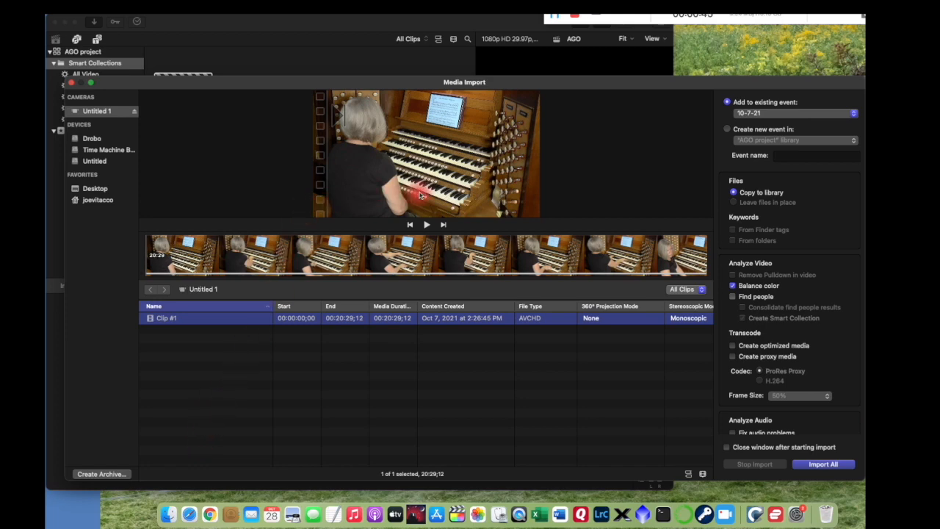
pyautogui.click(738, 106)
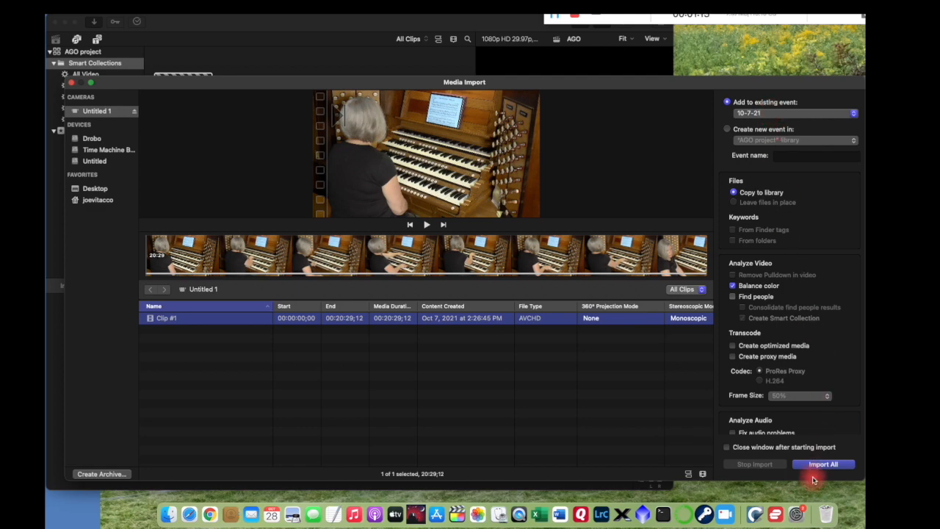
pyautogui.click(71, 82)
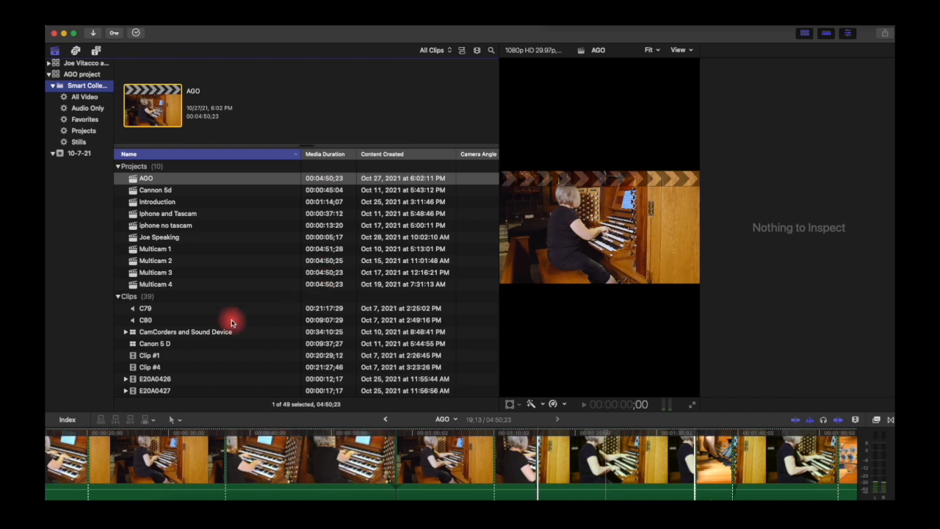
# Step: Load Clip #1 into the viewer and select the CamCorders and Sound Device clip
pyautogui.click(183, 357)
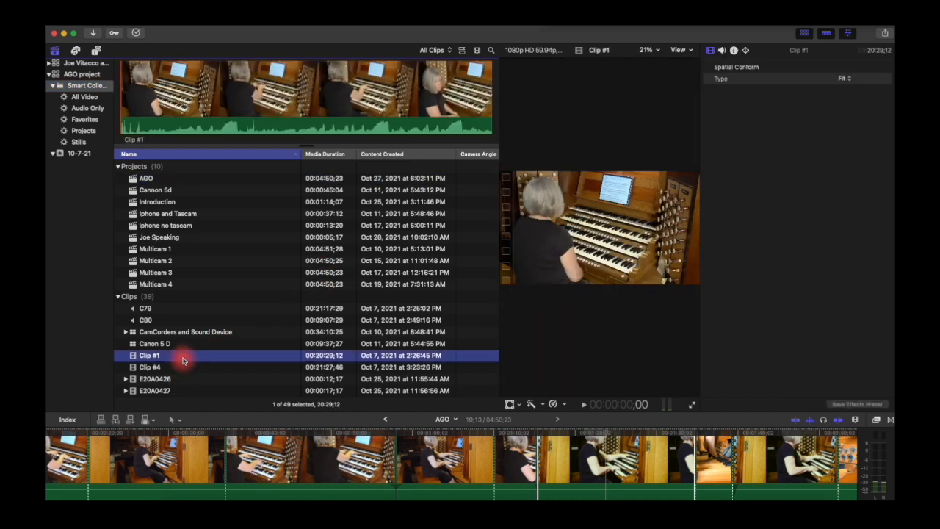
pyautogui.click(711, 51)
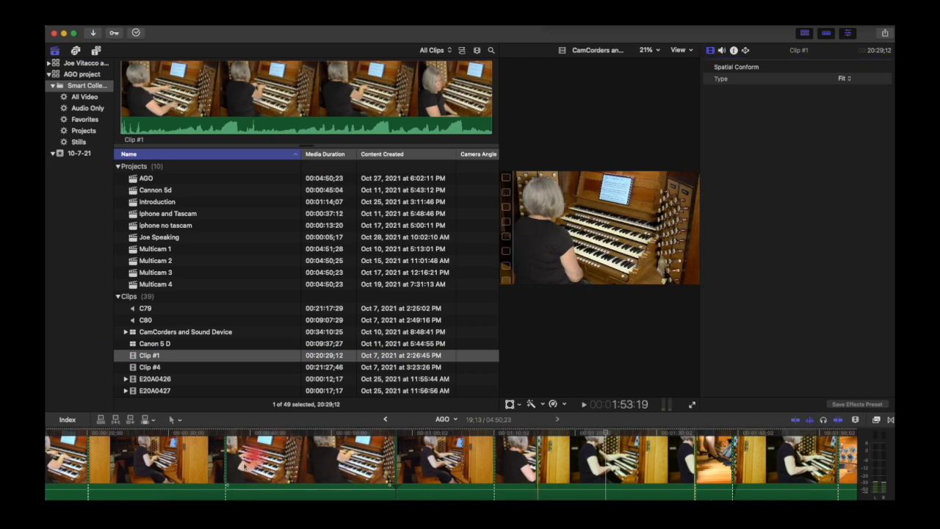
pyautogui.click(250, 420)
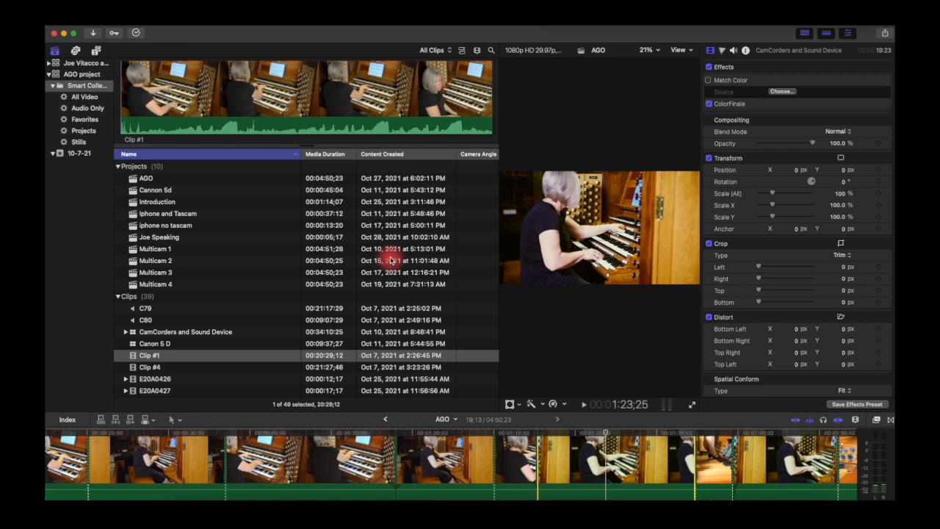
# Step: Hide and re-show the Browser, Timeline and Inspector panels
pyautogui.click(805, 34)
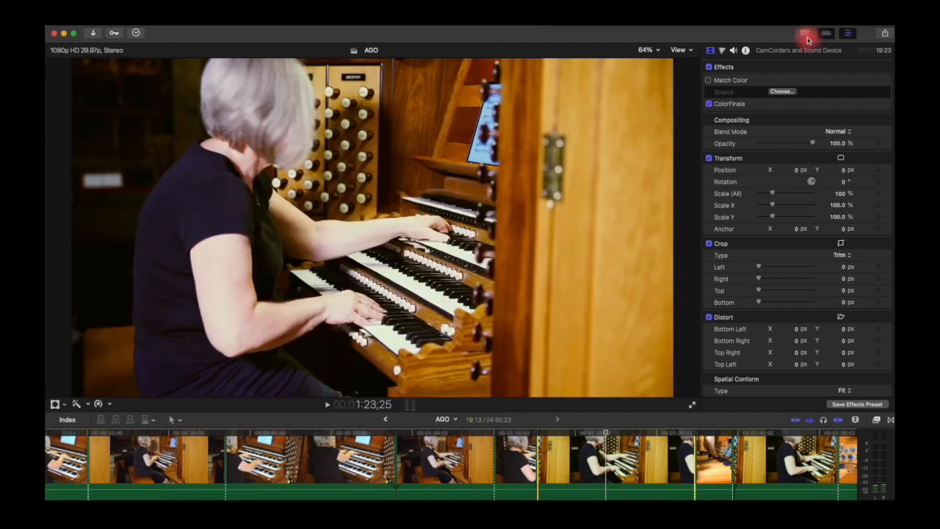
pyautogui.click(806, 36)
pyautogui.click(828, 35)
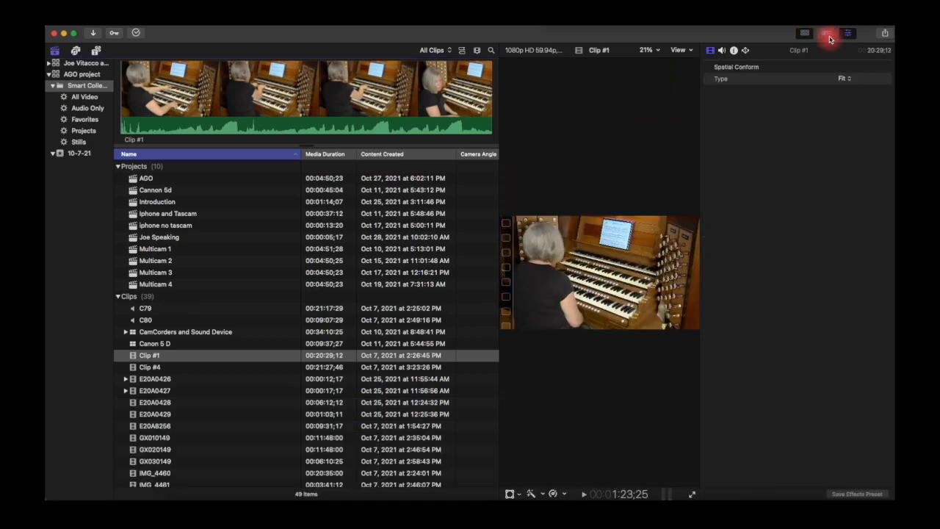
pyautogui.click(829, 36)
pyautogui.click(852, 35)
pyautogui.click(852, 35)
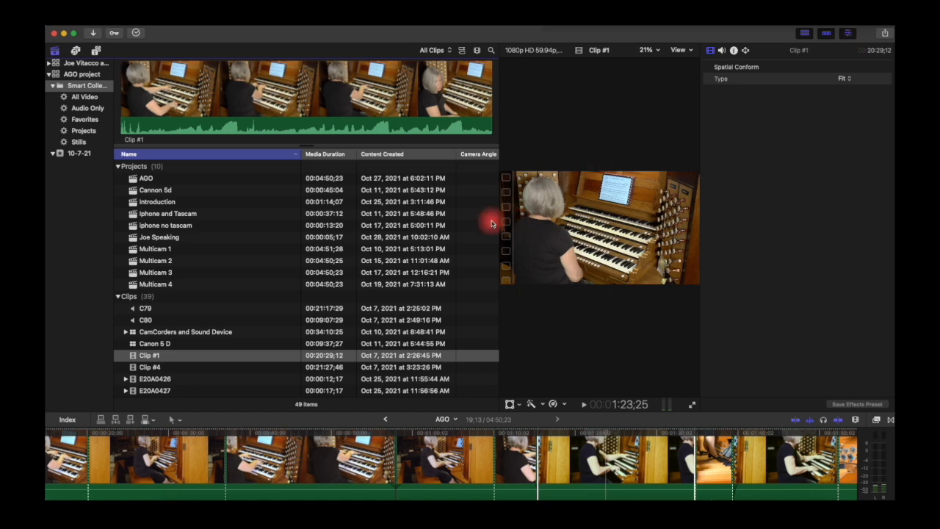
# Step: Widen the viewer and mark a 03;15-long range in Clip #1 starting at 9:12;11
pyautogui.moveTo(500, 221); pyautogui.dragTo(281, 220)
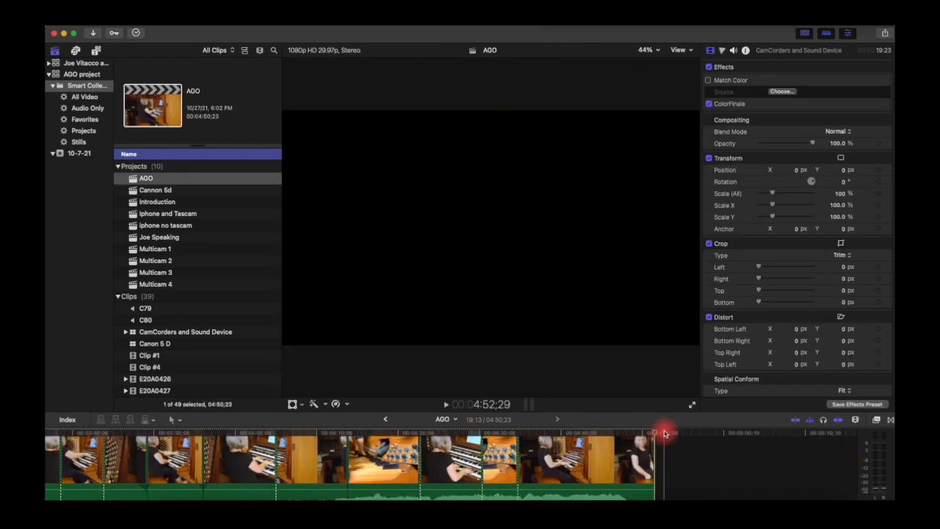
pyautogui.click(158, 357)
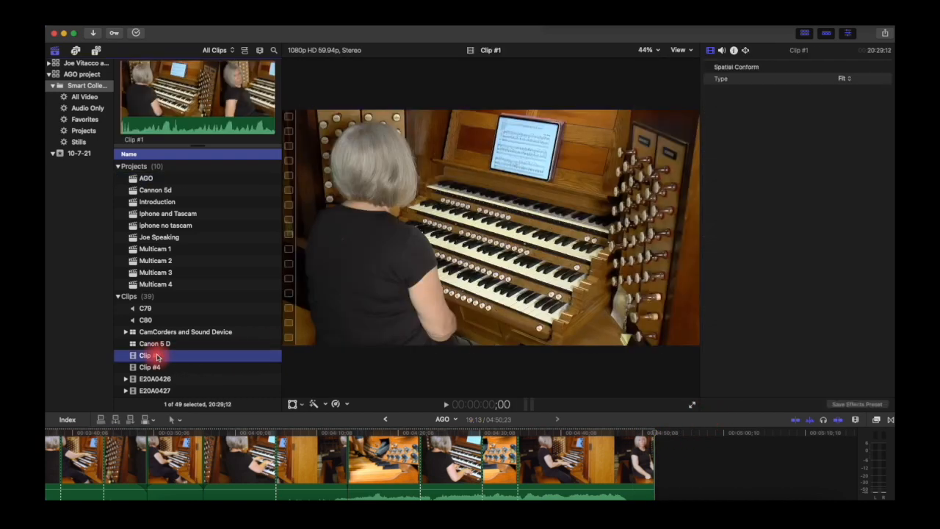
pyautogui.click(174, 109)
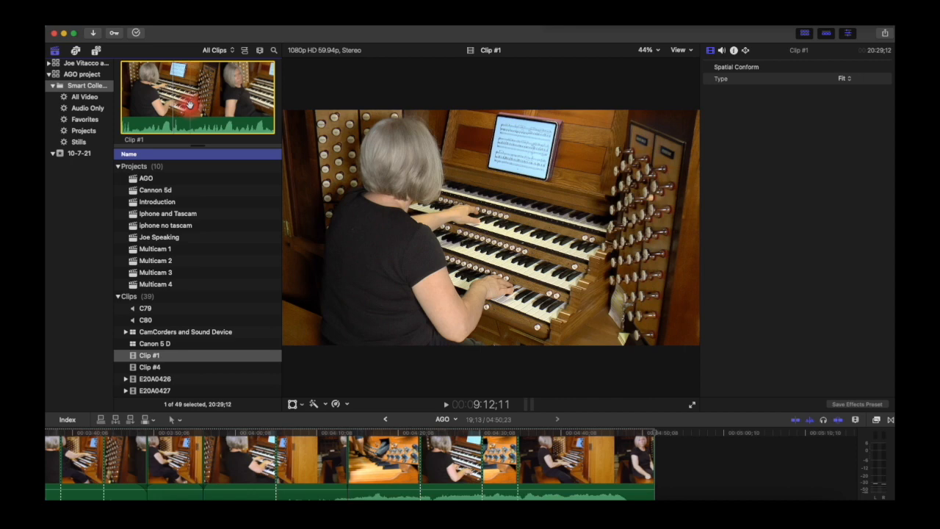
pyautogui.press('i')
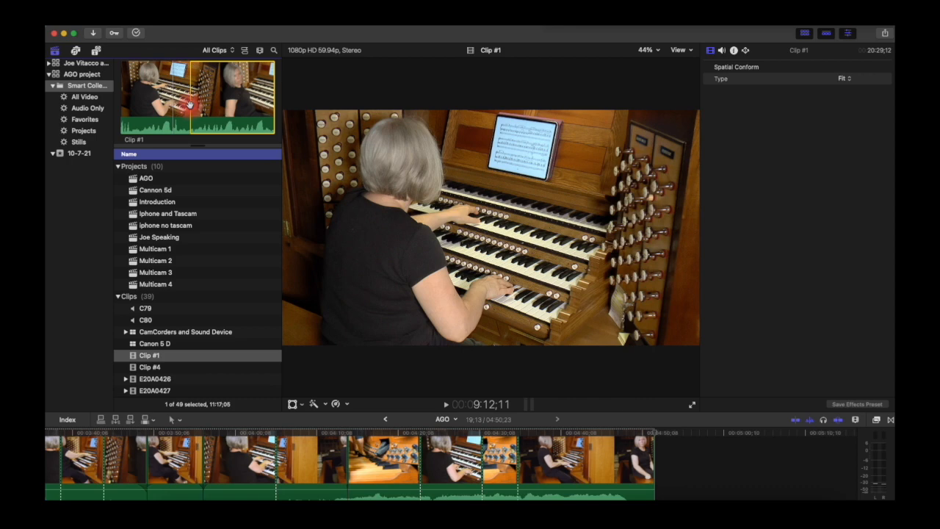
pyautogui.press('space')
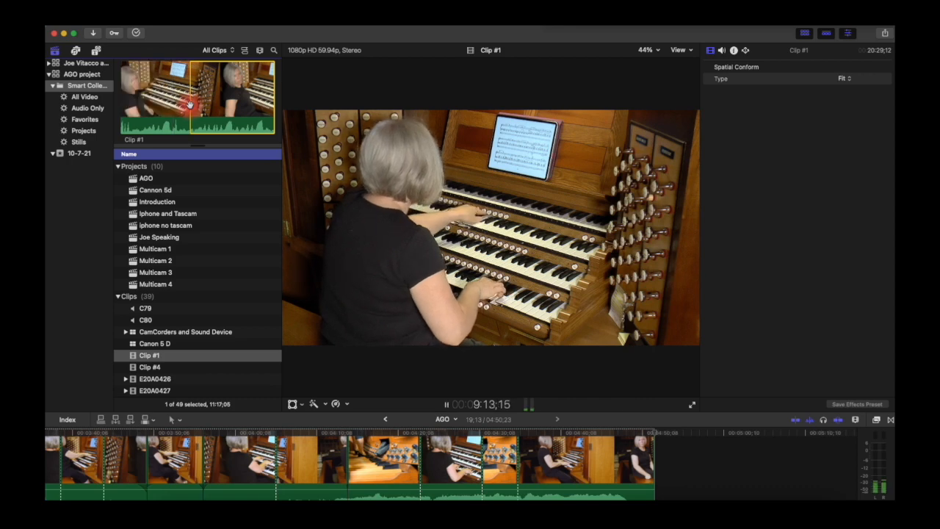
pyautogui.press('space')
pyautogui.click(189, 105)
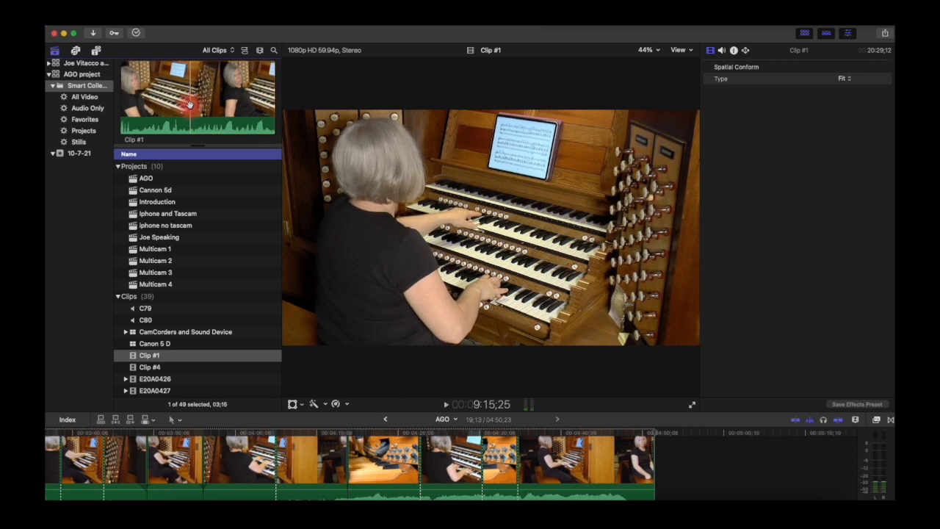
# Step: Append the marked Clip #1 range to the AGO timeline, then undo it
pyautogui.click(132, 421)
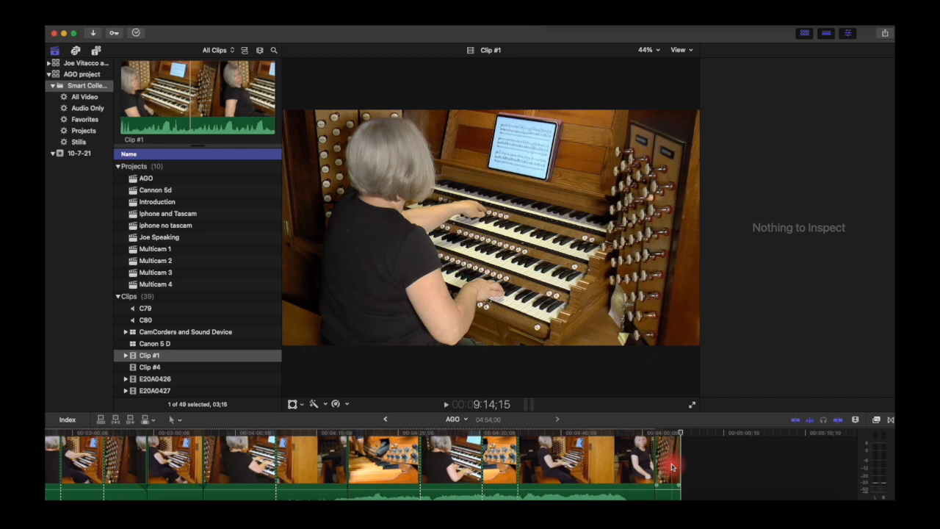
pyautogui.press('super+z')
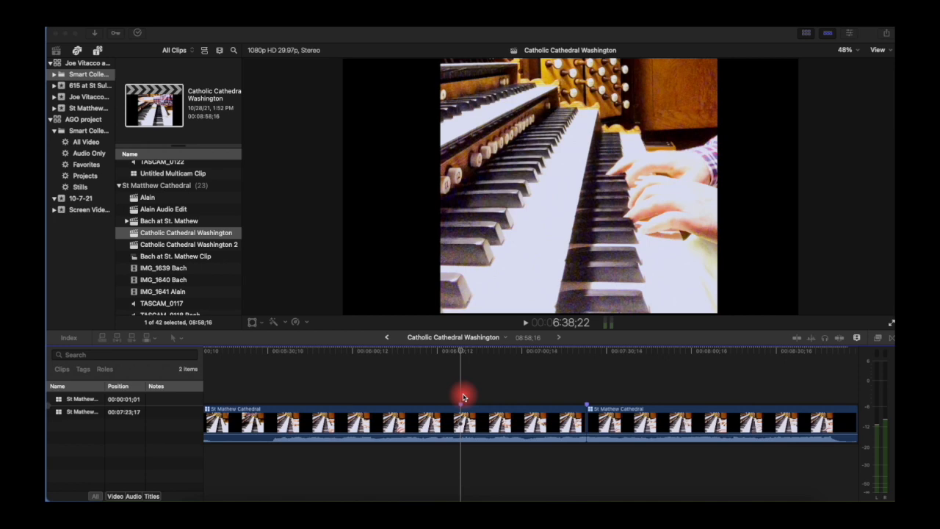
# Step: Move the cut between the two St Mathew Cathedral clips earlier and play across it
pyautogui.click(588, 413)
pyautogui.moveTo(588, 413); pyautogui.dragTo(549, 420)
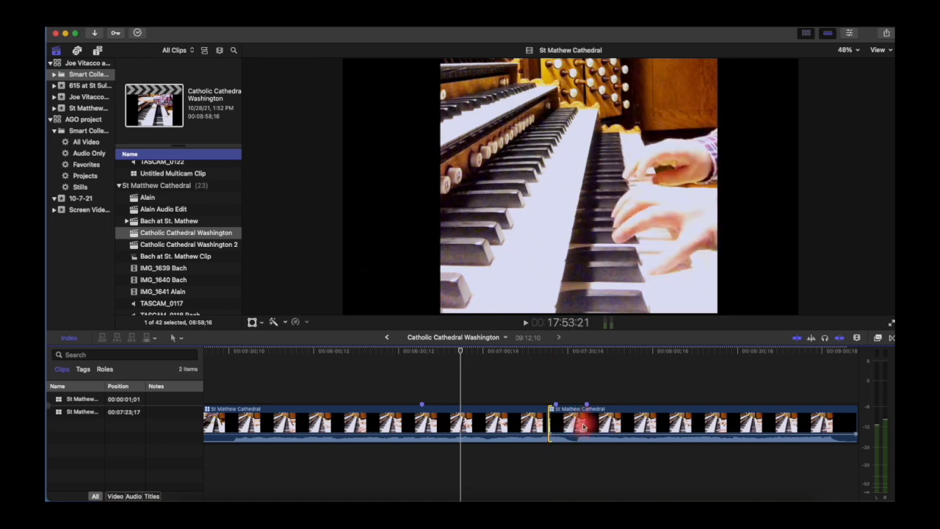
pyautogui.click(554, 384)
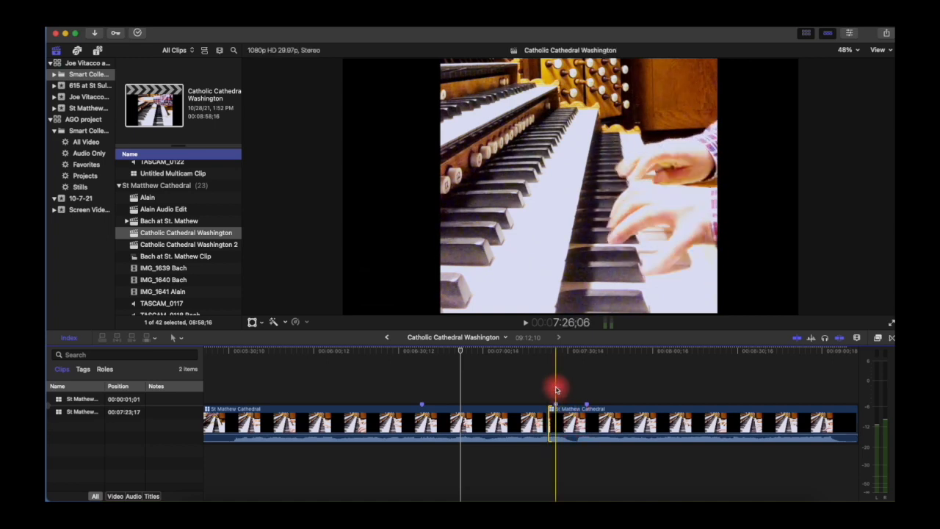
pyautogui.click(549, 388)
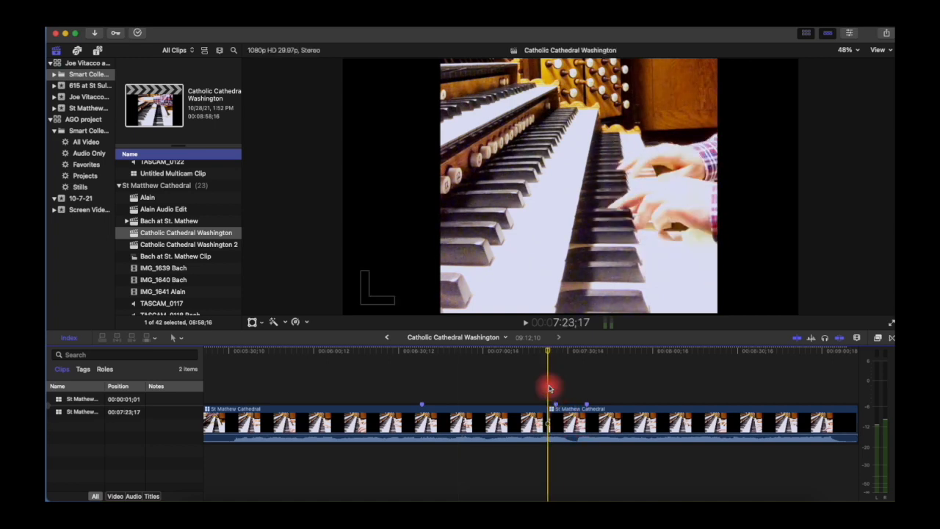
pyautogui.press('space')
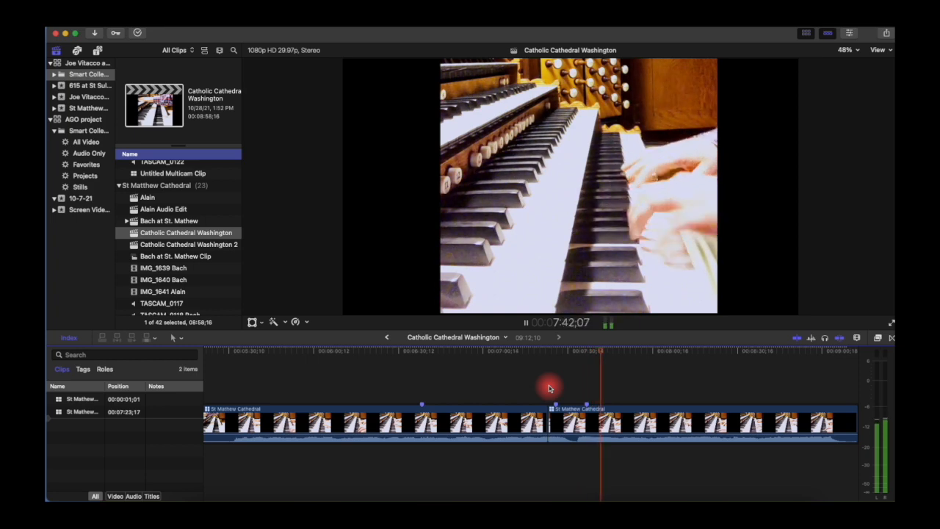
pyautogui.press('space')
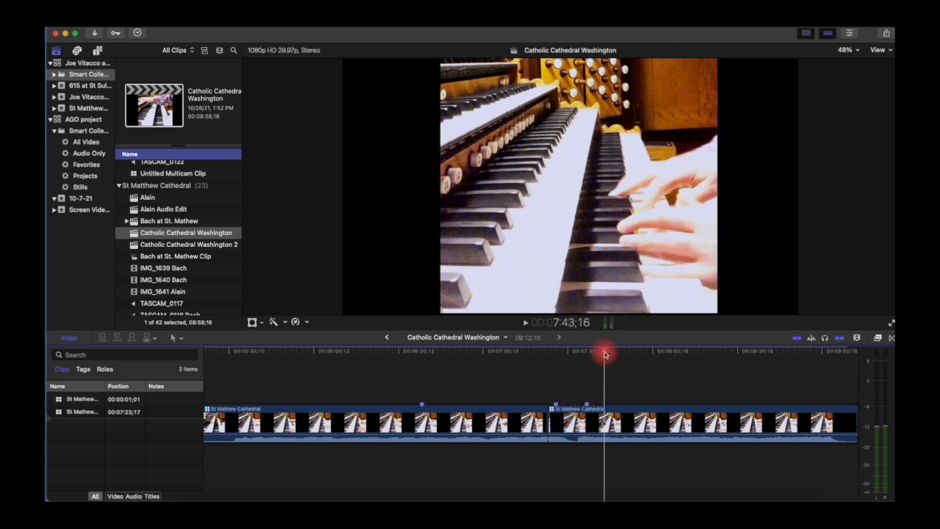
# Step: Replay the first clip from about 6:56 and select the second clip
pyautogui.moveTo(605, 355); pyautogui.dragTo(471, 358)
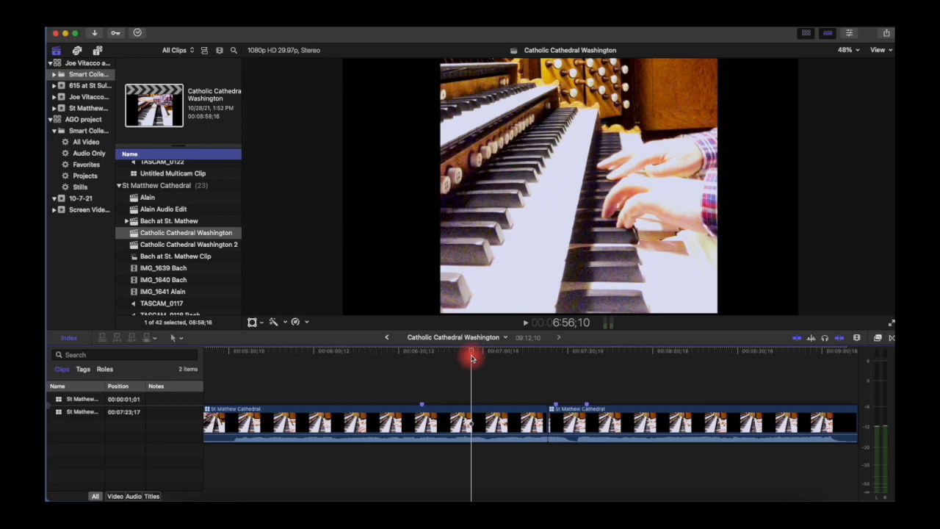
pyautogui.press('space')
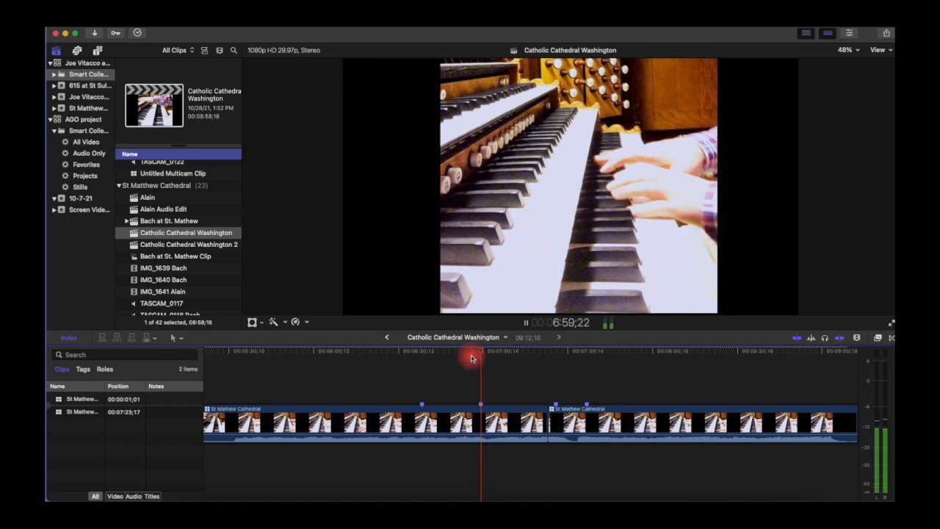
pyautogui.click(552, 421)
pyautogui.press('space')
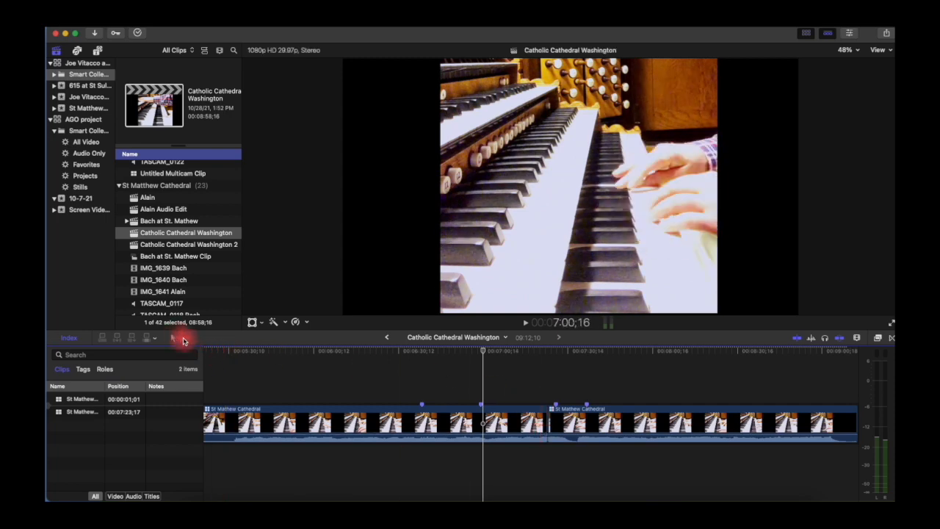
# Step: With the Select tool, drag the cut about 13 seconds later and play across it from 7:15
pyautogui.click(184, 340)
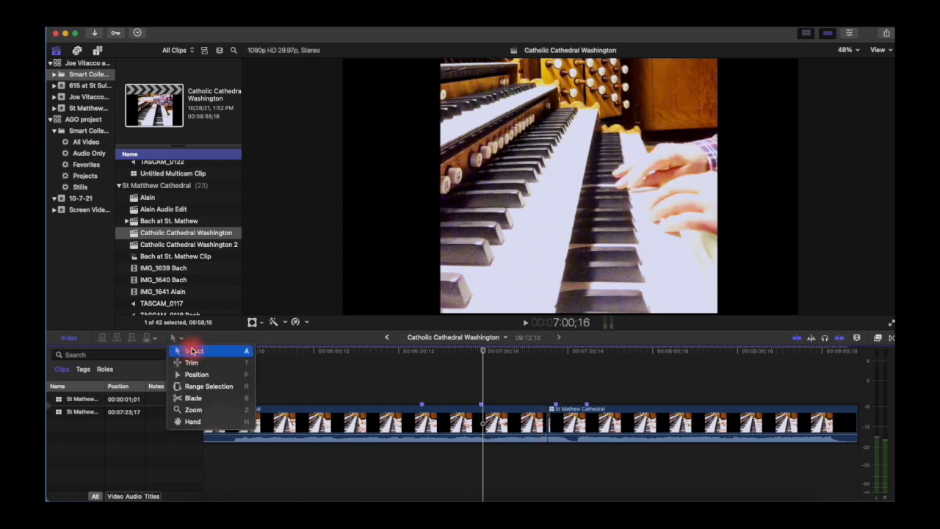
pyautogui.click(192, 350)
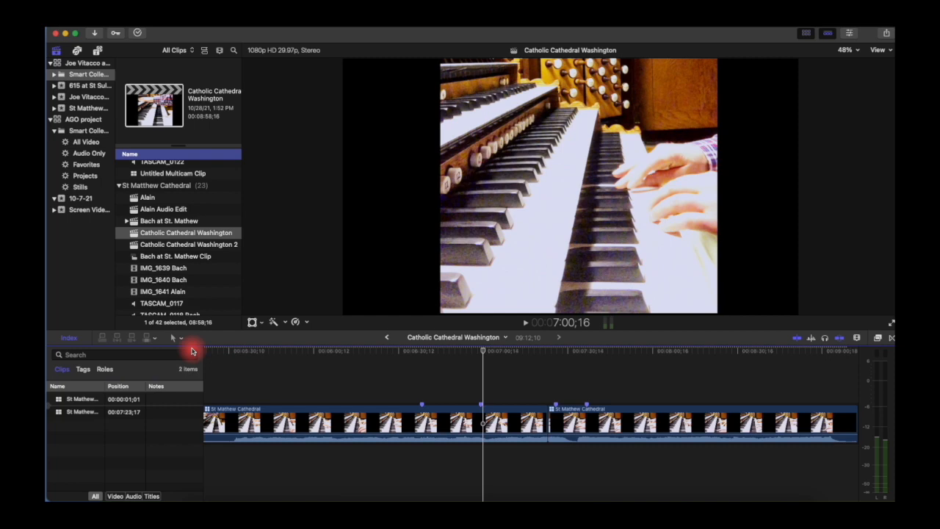
pyautogui.moveTo(550, 421); pyautogui.dragTo(588, 420)
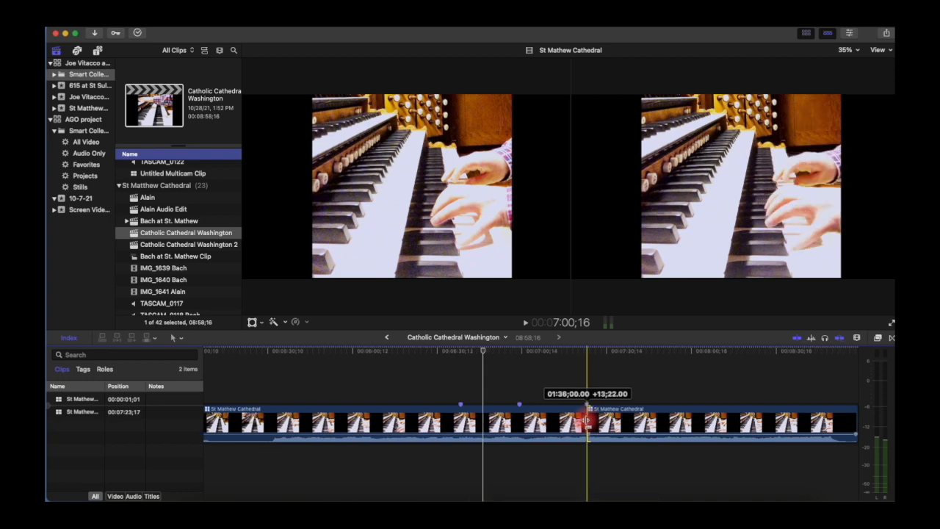
pyautogui.moveTo(587, 420); pyautogui.dragTo(587, 420)
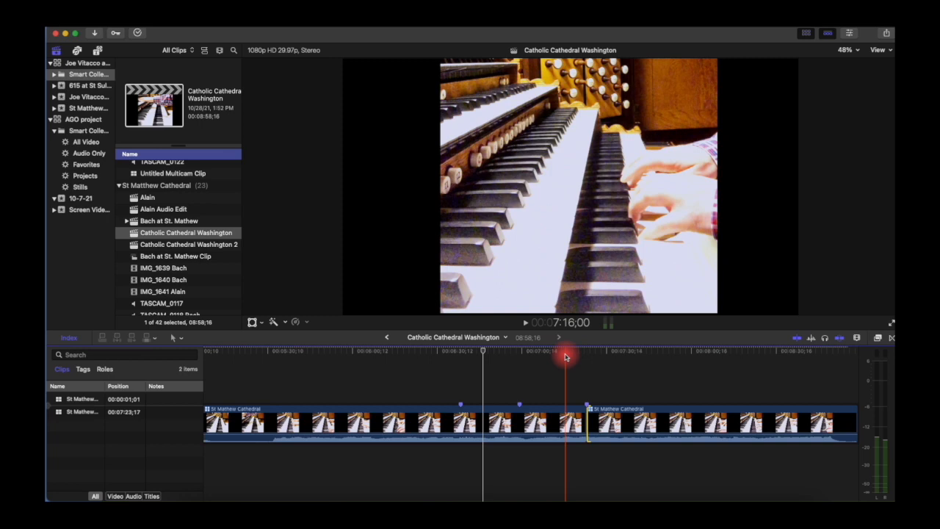
pyautogui.click(565, 356)
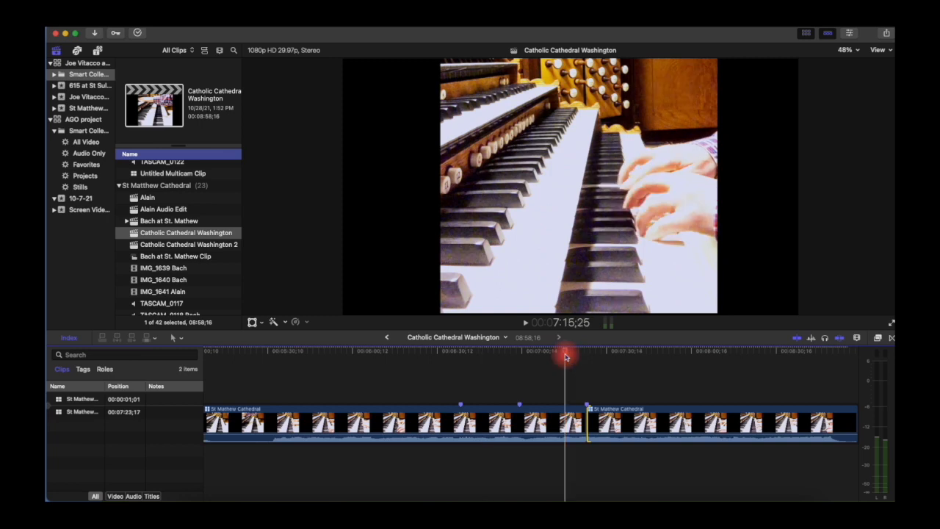
pyautogui.press('space')
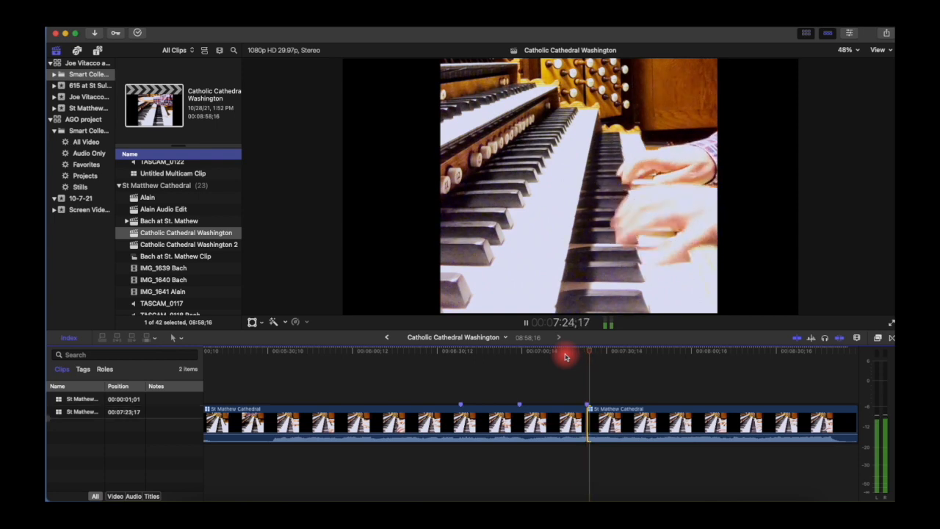
pyautogui.press('space')
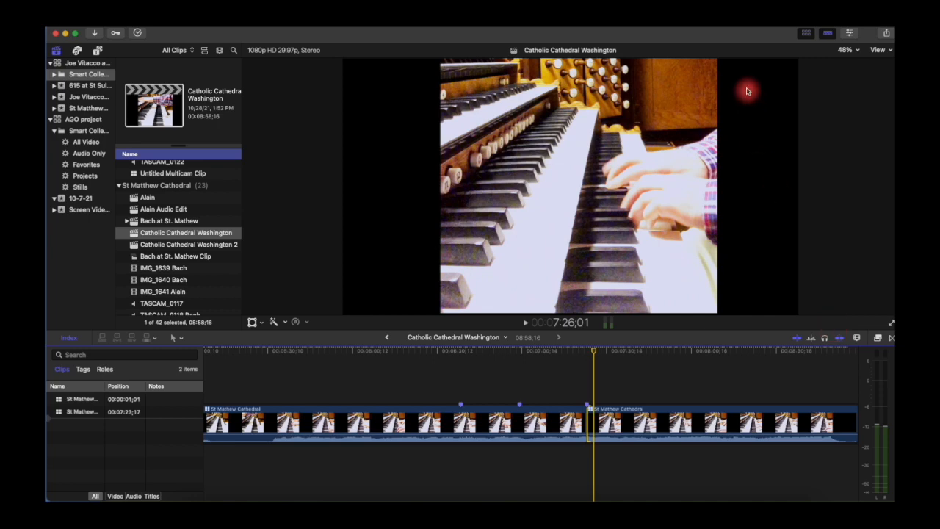
pyautogui.moveTo(710, 34); pyautogui.dragTo(707, 33)
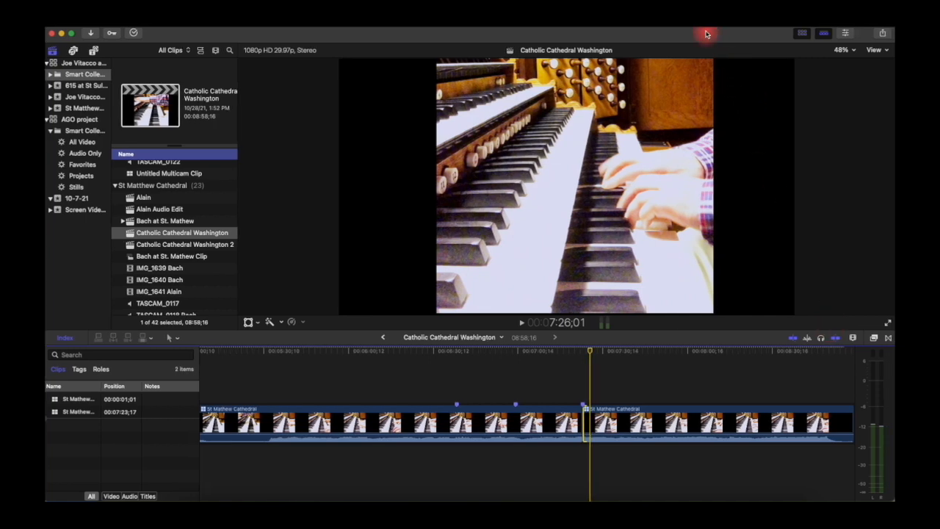
# Step: Zoom in on the cut, show tall waveform-only clips, and park the playhead at 7:19;05
pyautogui.click(854, 339)
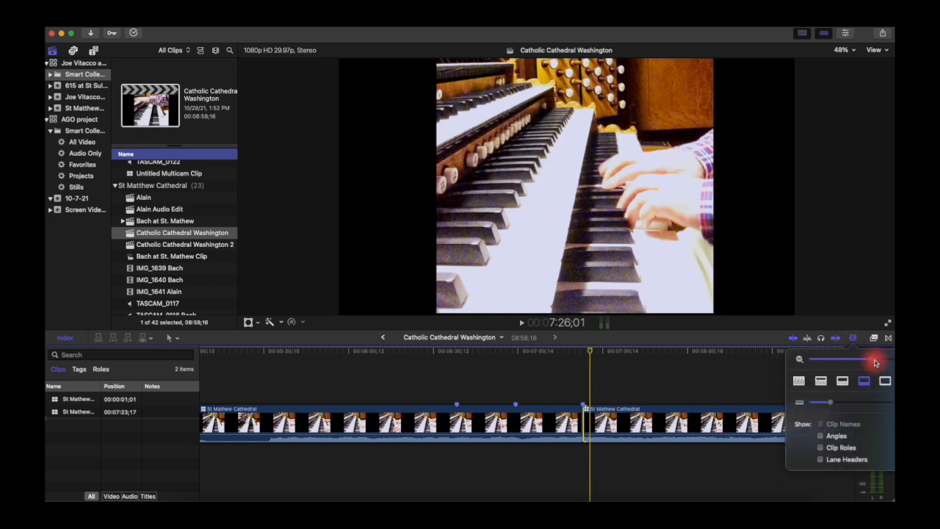
pyautogui.moveTo(875, 362); pyautogui.dragTo(887, 362)
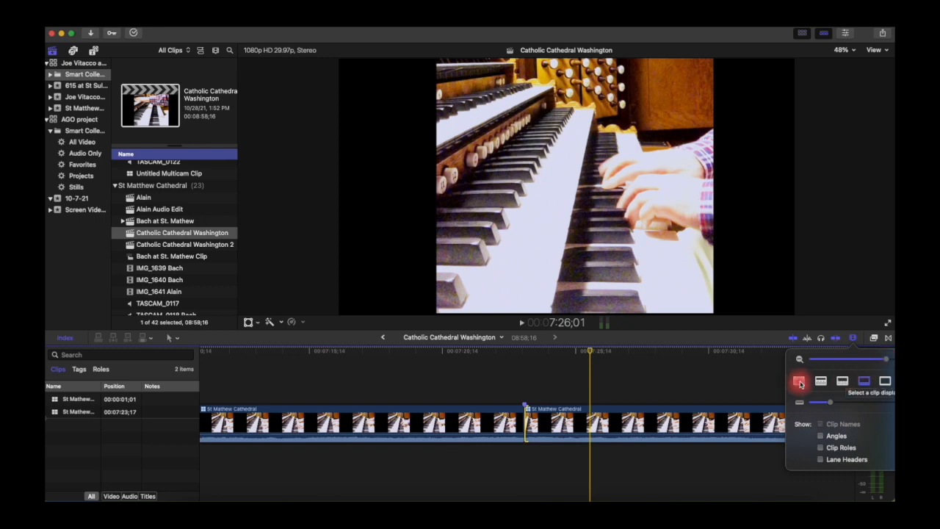
pyautogui.click(799, 381)
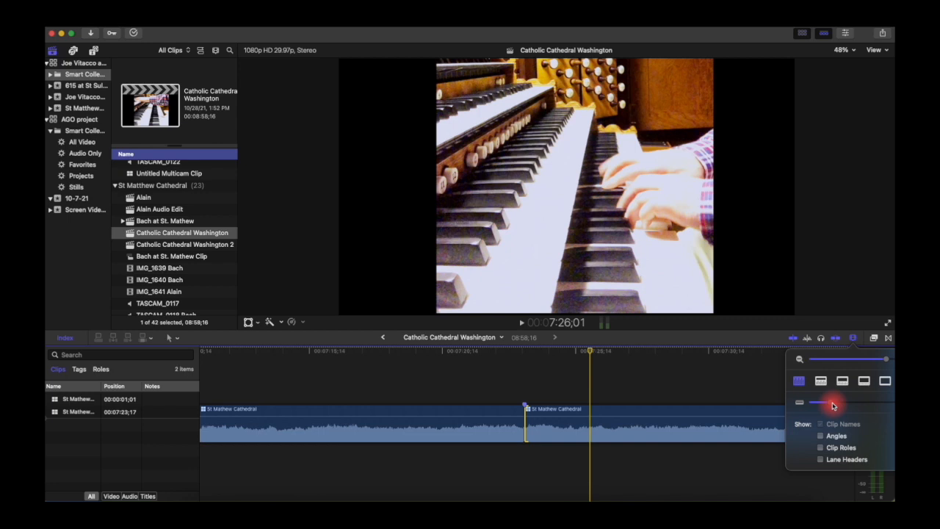
pyautogui.moveTo(833, 403); pyautogui.dragTo(877, 401)
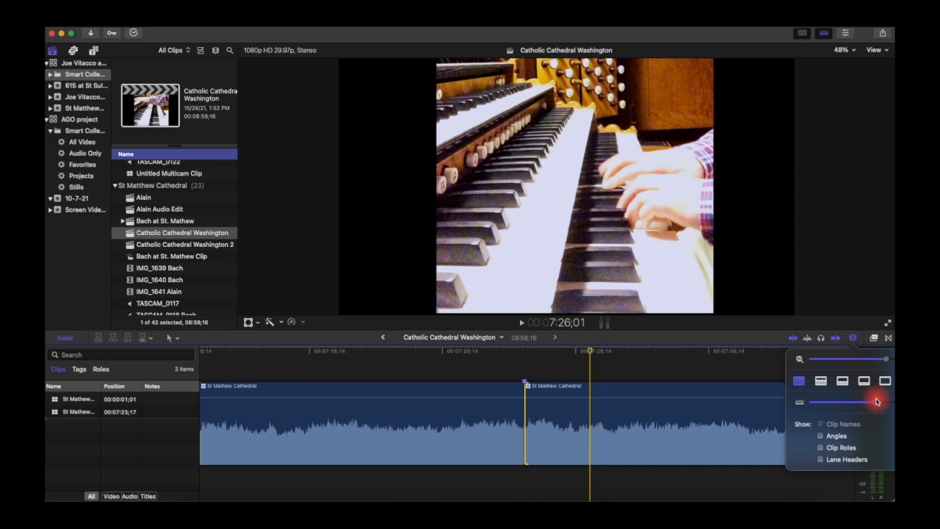
pyautogui.moveTo(591, 351); pyautogui.dragTo(409, 354)
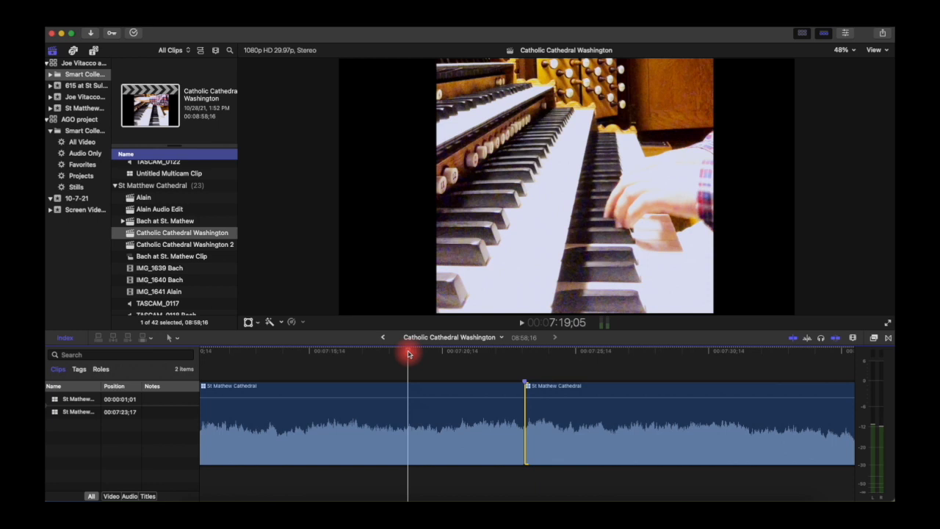
pyautogui.press('space')
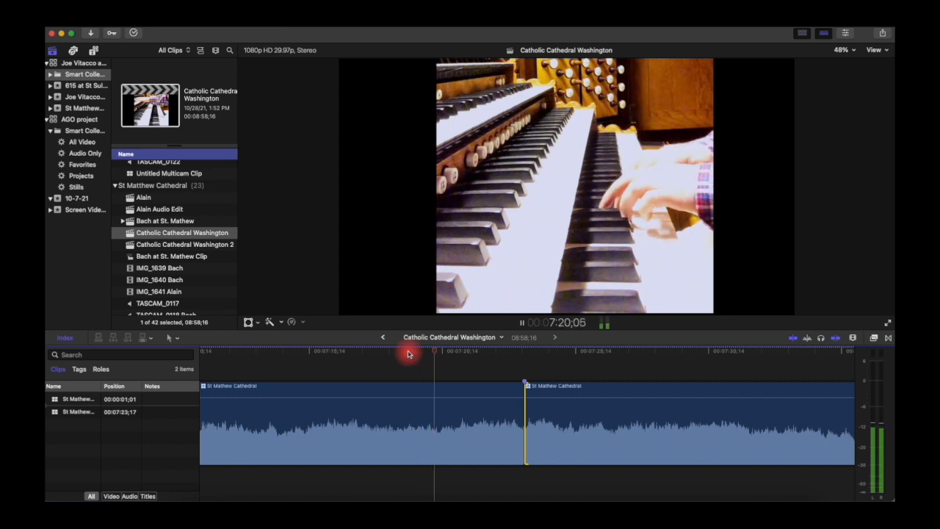
pyautogui.press('space')
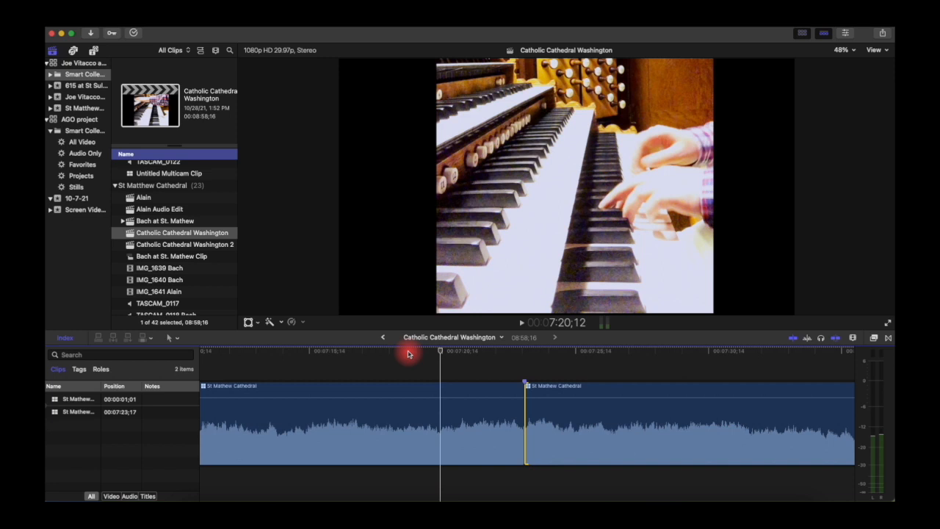
pyautogui.press('j')
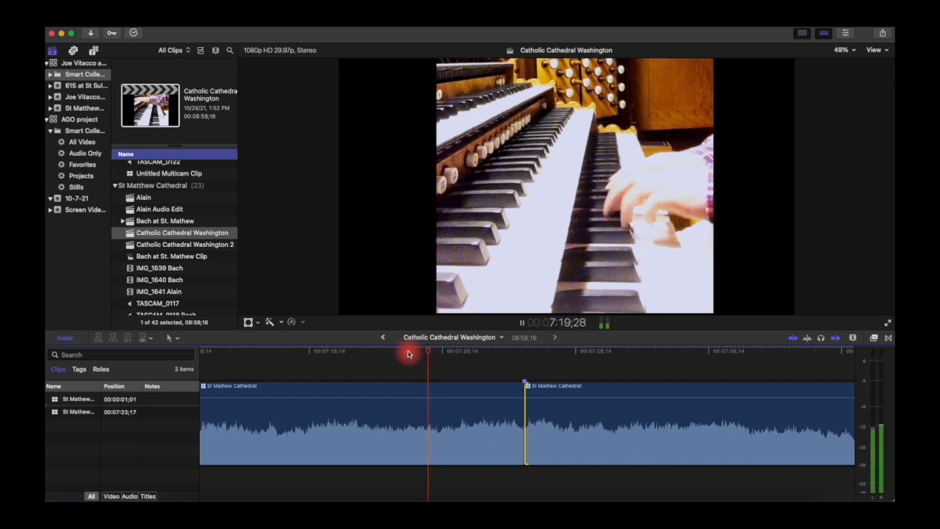
pyautogui.press('space')
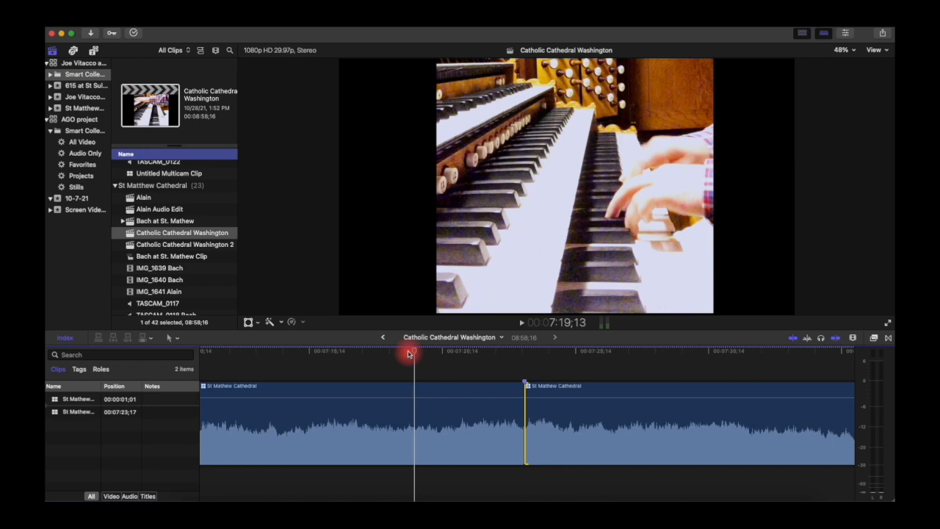
# Step: Open Catholic Cathedral Washington 2, expand both clips' audio, and trim the audio edges at the cut
pyautogui.click(221, 245)
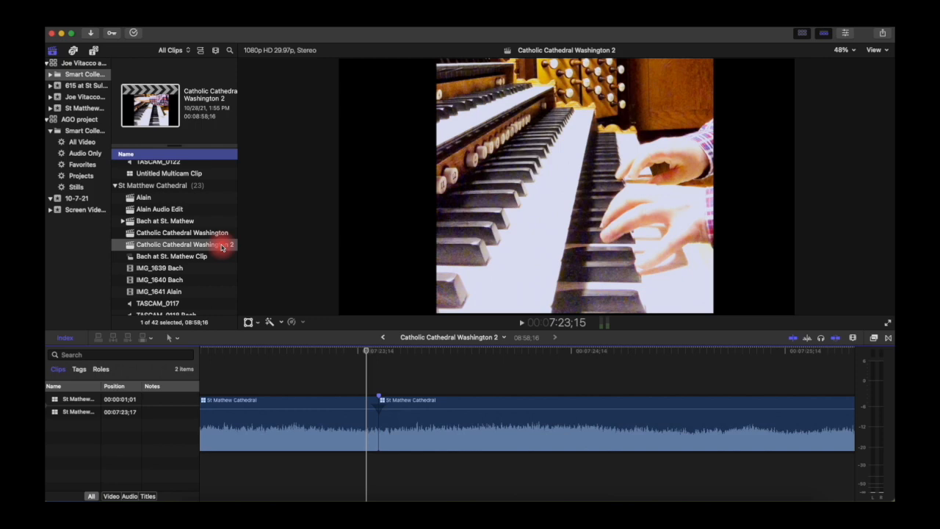
pyautogui.doubleClick(366, 446)
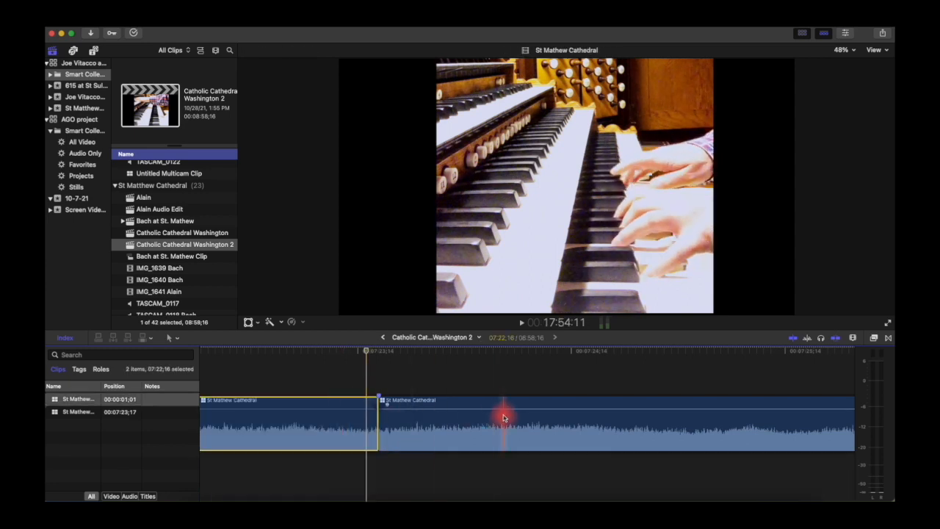
pyautogui.doubleClick(347, 425)
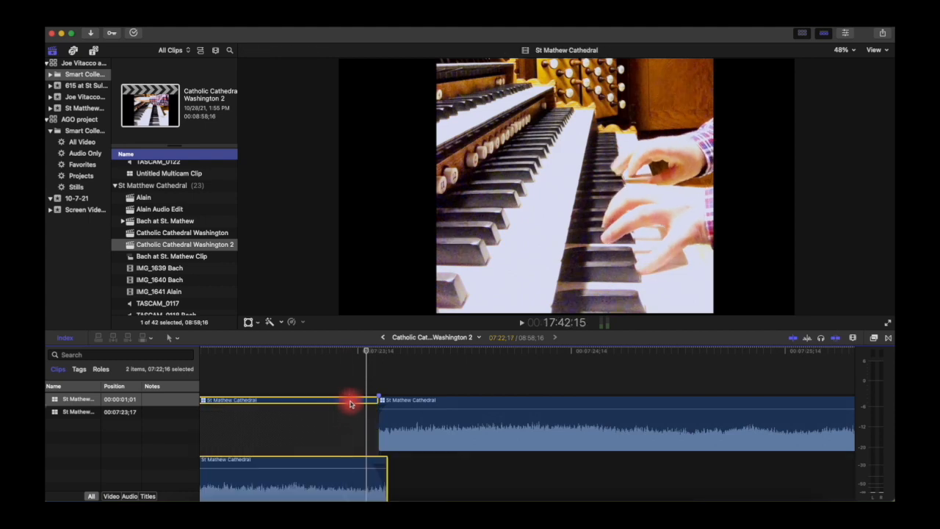
pyautogui.click(444, 432)
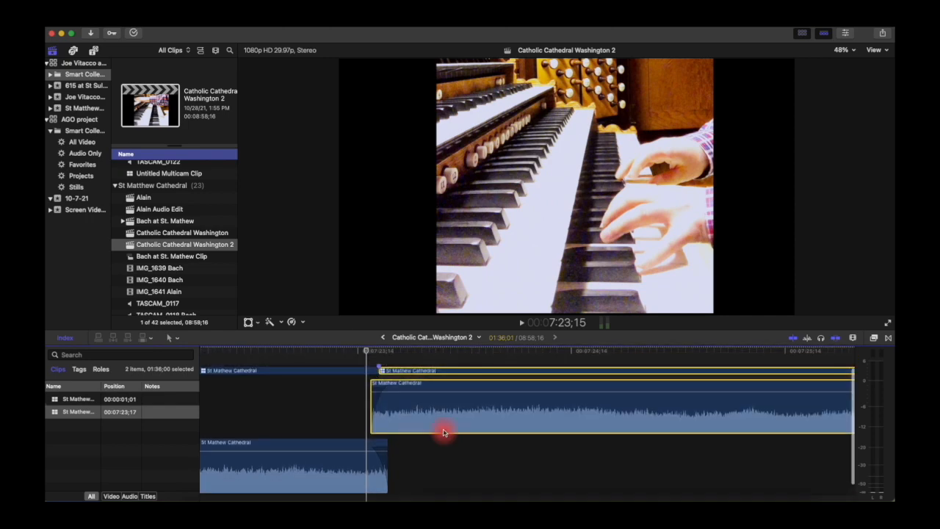
pyautogui.moveTo(371, 411); pyautogui.dragTo(378, 411)
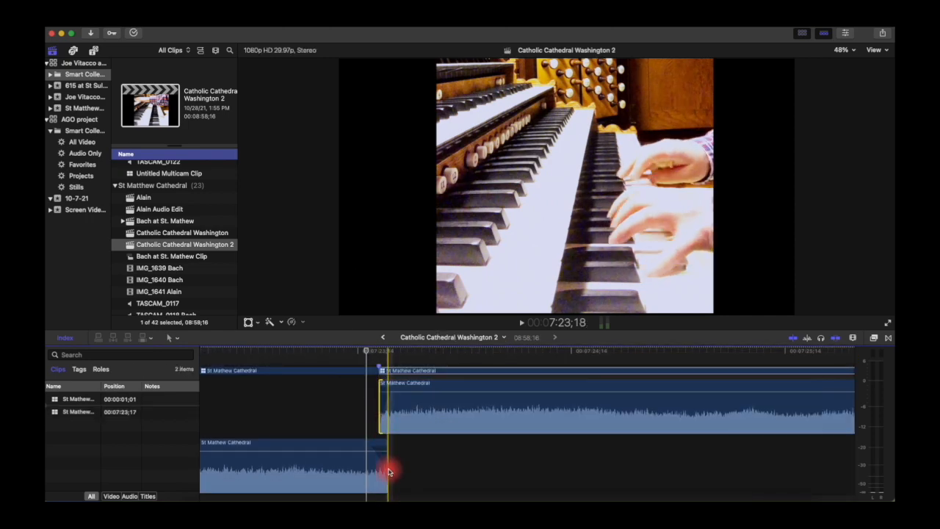
pyautogui.moveTo(386, 467); pyautogui.dragTo(382, 470)
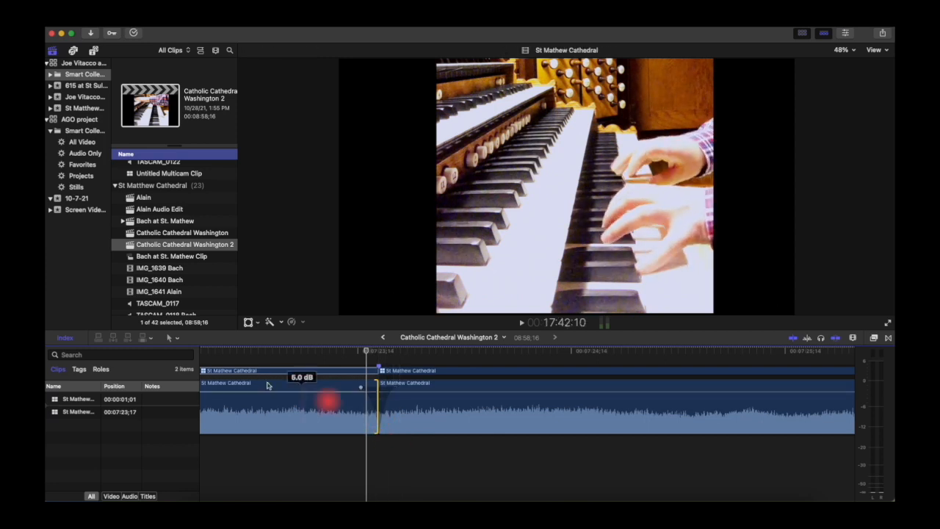
# Step: Trim the second clip's start and its audio back to the playhead at the cut
pyautogui.click(173, 338)
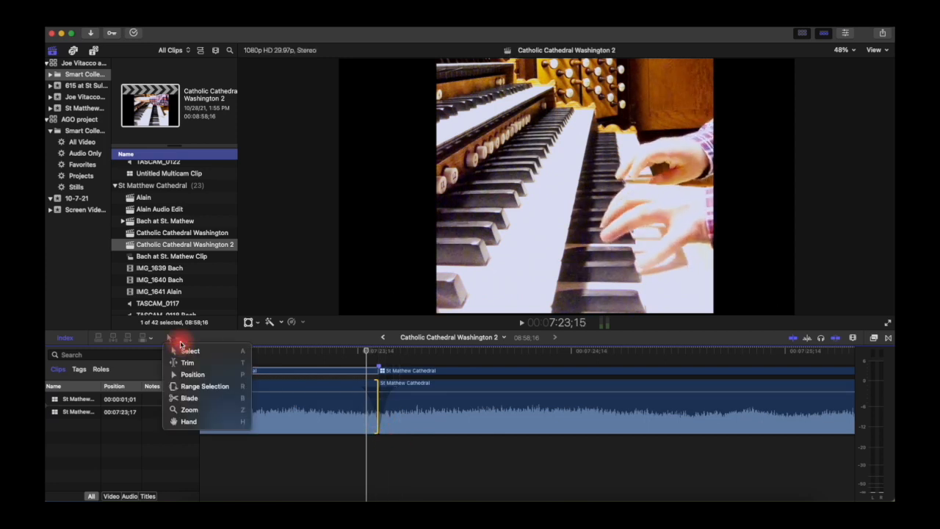
pyautogui.click(377, 402)
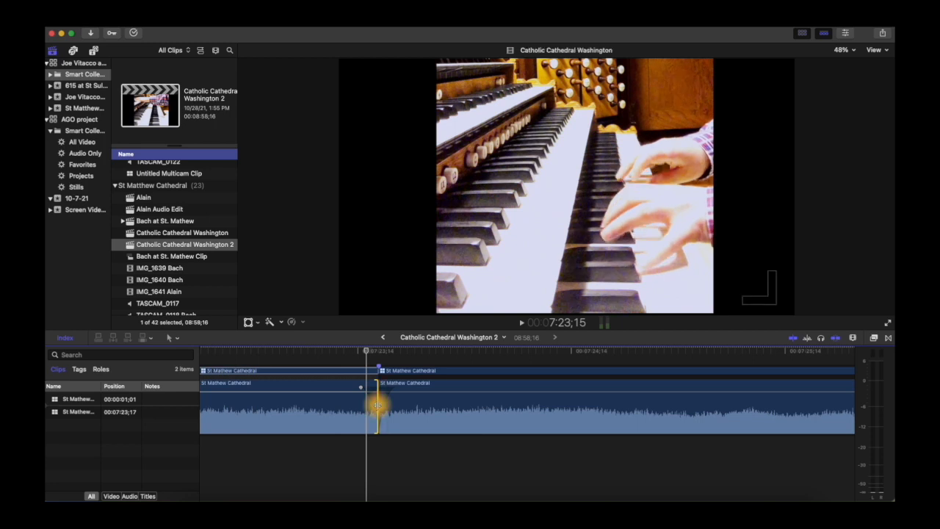
pyautogui.moveTo(377, 404); pyautogui.dragTo(384, 405)
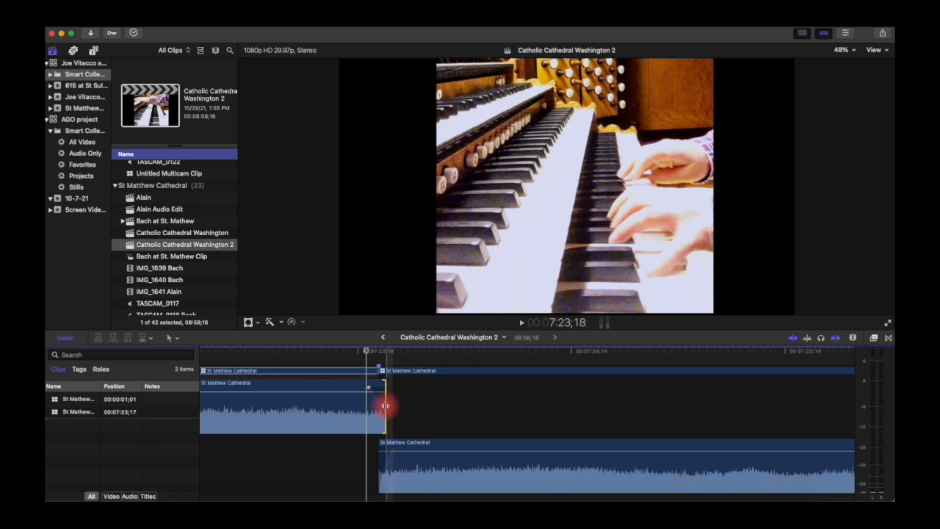
pyautogui.click(378, 467)
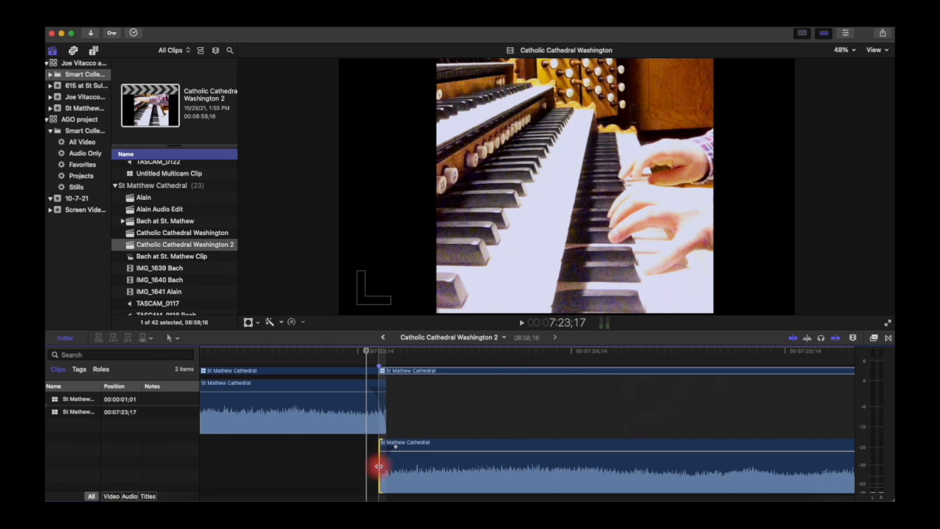
pyautogui.moveTo(379, 466); pyautogui.dragTo(372, 466)
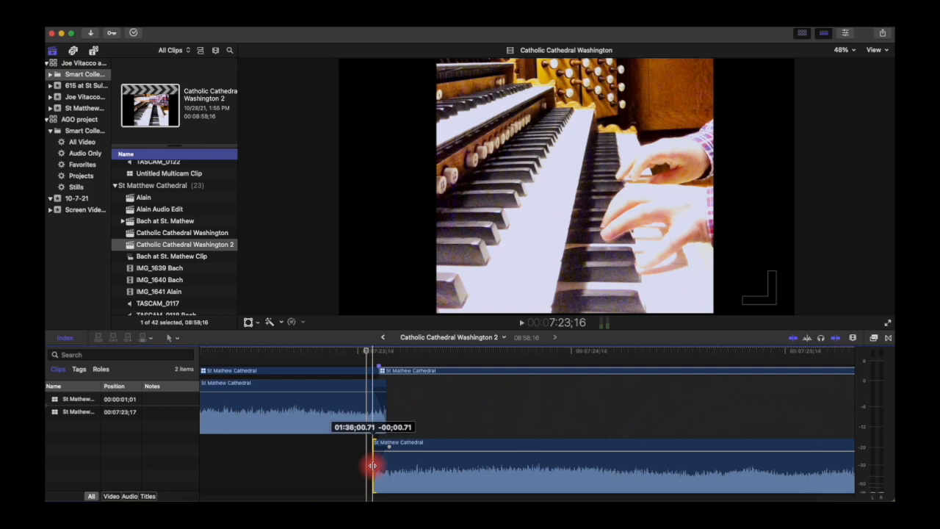
pyautogui.moveTo(372, 465); pyautogui.dragTo(374, 465)
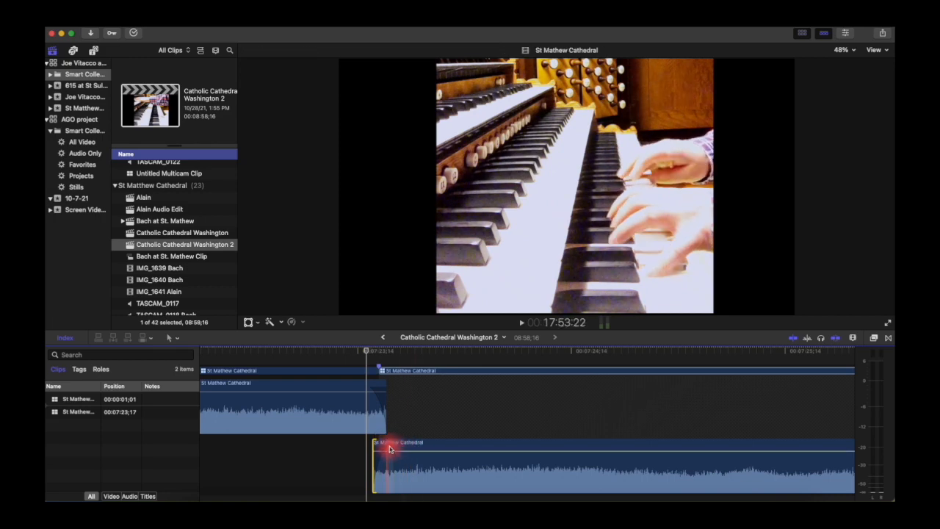
# Step: Add a fade-in to the second clip's audio and check both clips sit side by side
pyautogui.moveTo(390, 447); pyautogui.dragTo(387, 448)
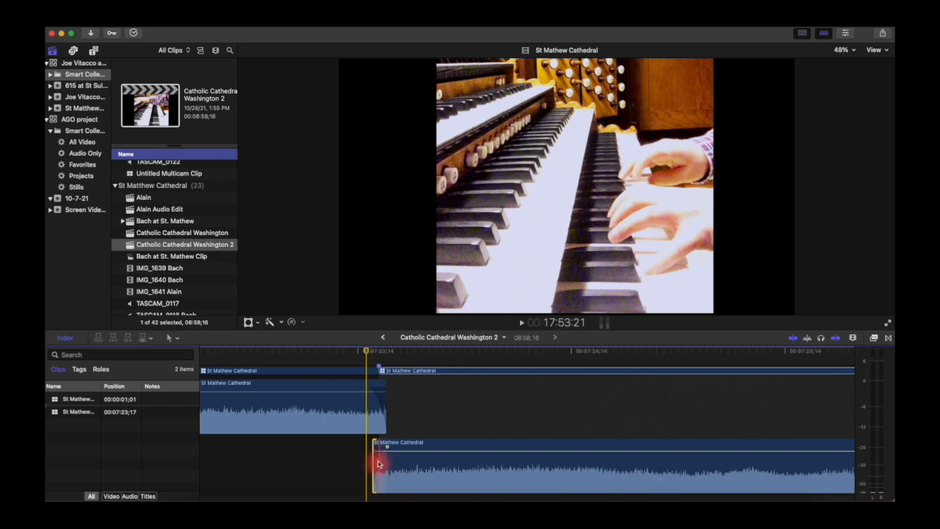
pyautogui.click(360, 420)
pyautogui.click(415, 458)
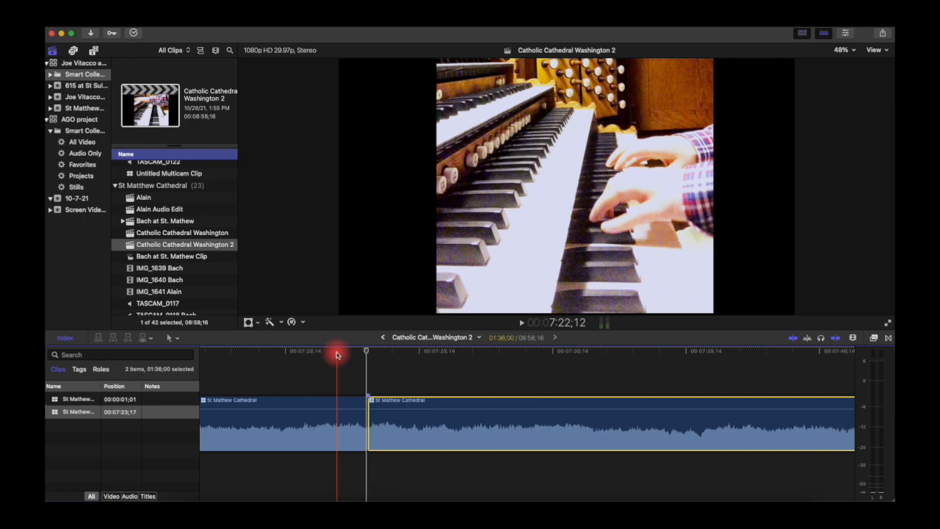
pyautogui.press('super+minus')
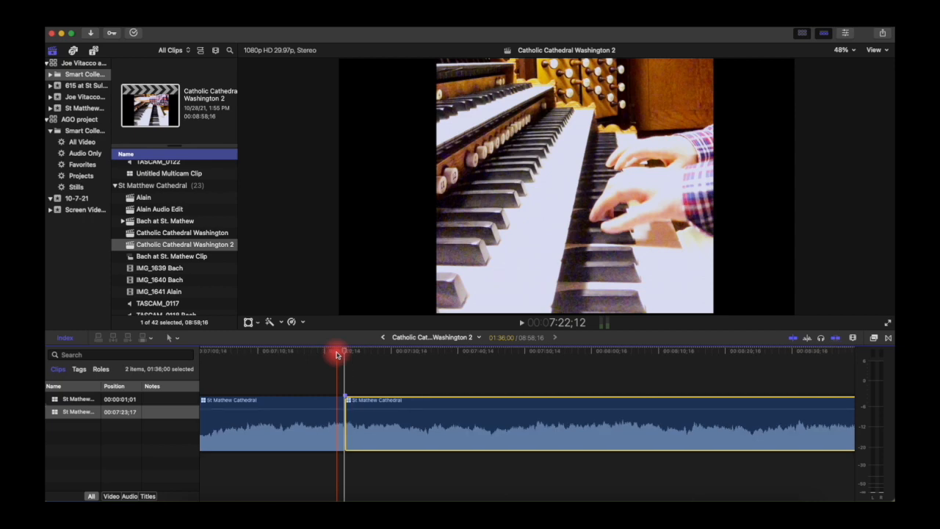
pyautogui.hscroll(-5, 337, 355)
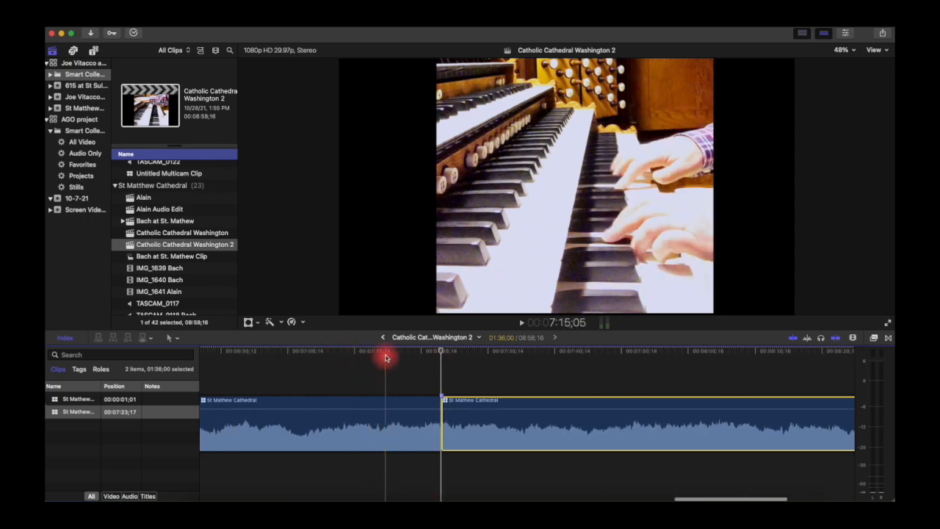
pyautogui.press('space')
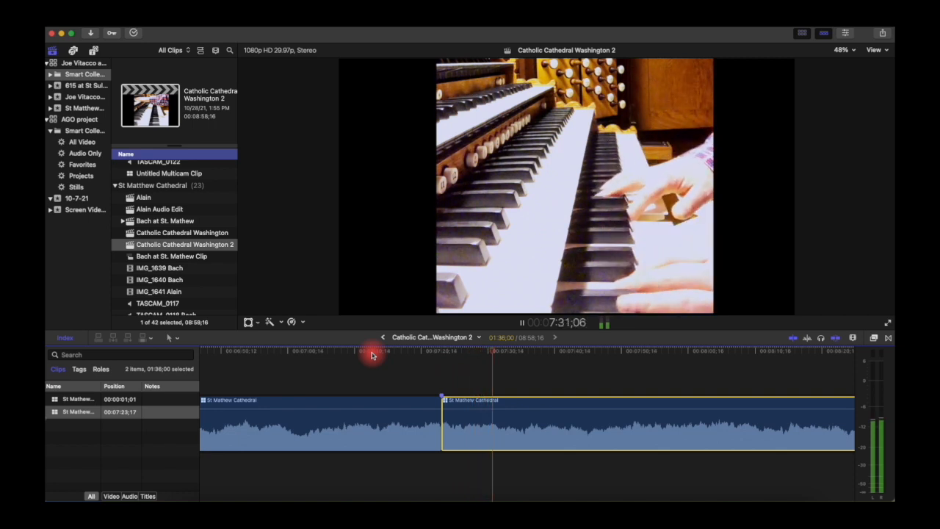
pyautogui.press('space')
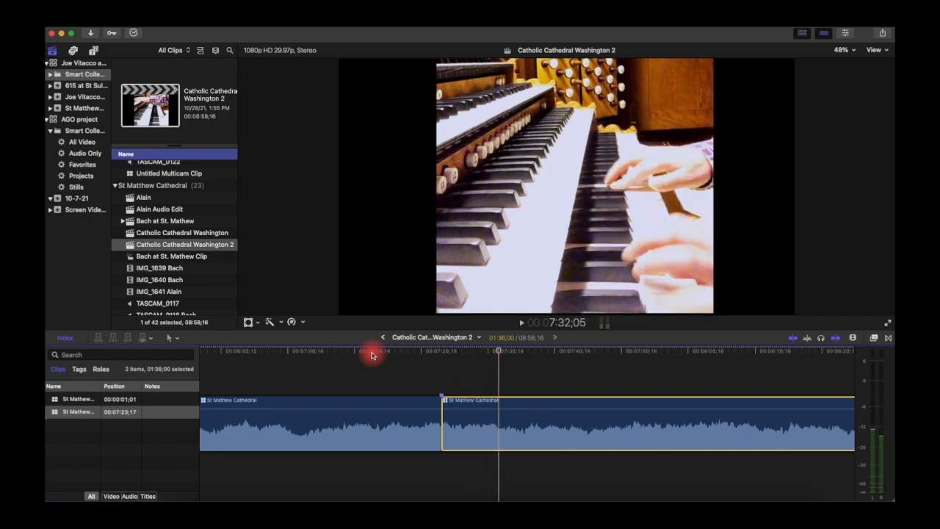
pyautogui.click(169, 337)
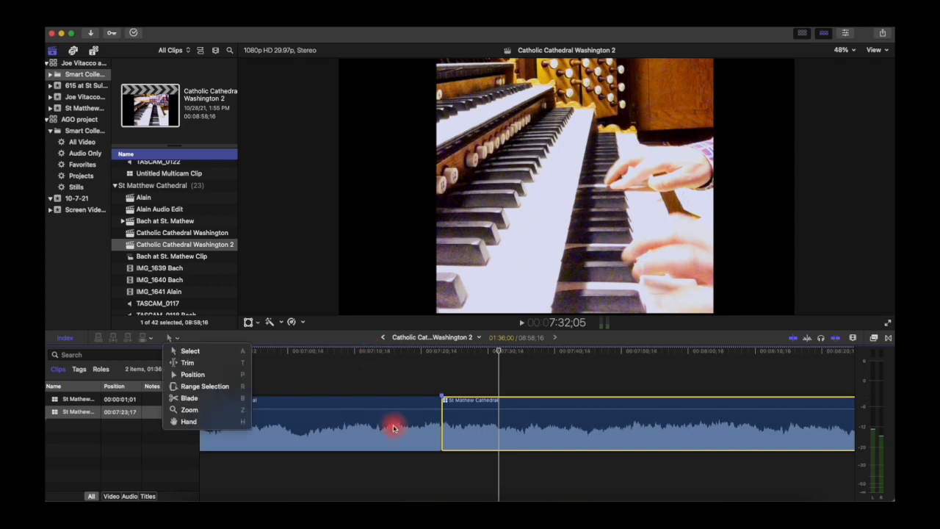
pyautogui.click(213, 360)
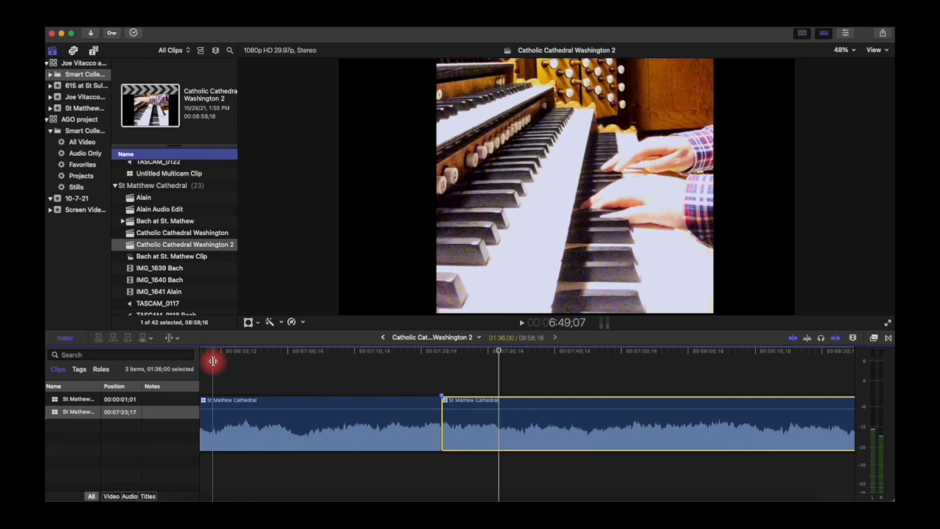
pyautogui.click(174, 338)
pyautogui.click(196, 375)
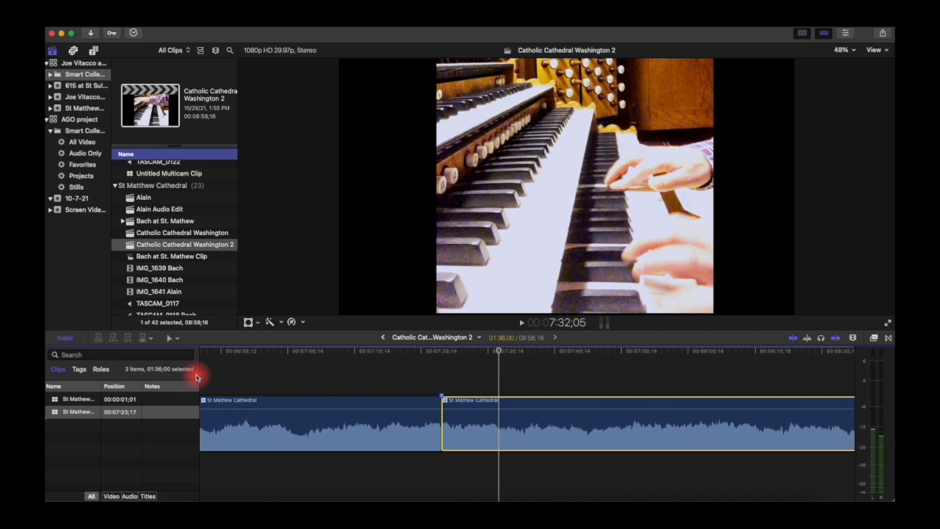
# Step: With the Range Selection tool, mark a 59;28 range across the St Mathew Cathedral clip join
pyautogui.click(174, 338)
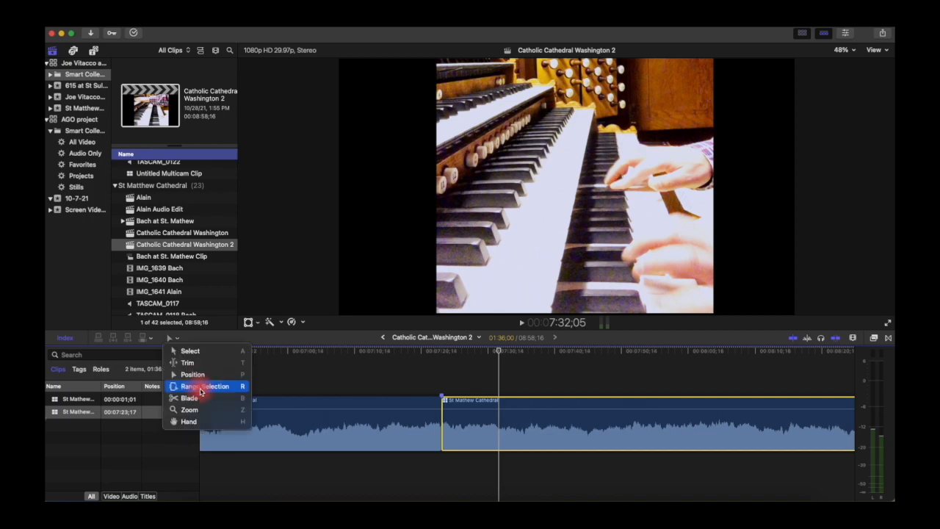
pyautogui.click(201, 390)
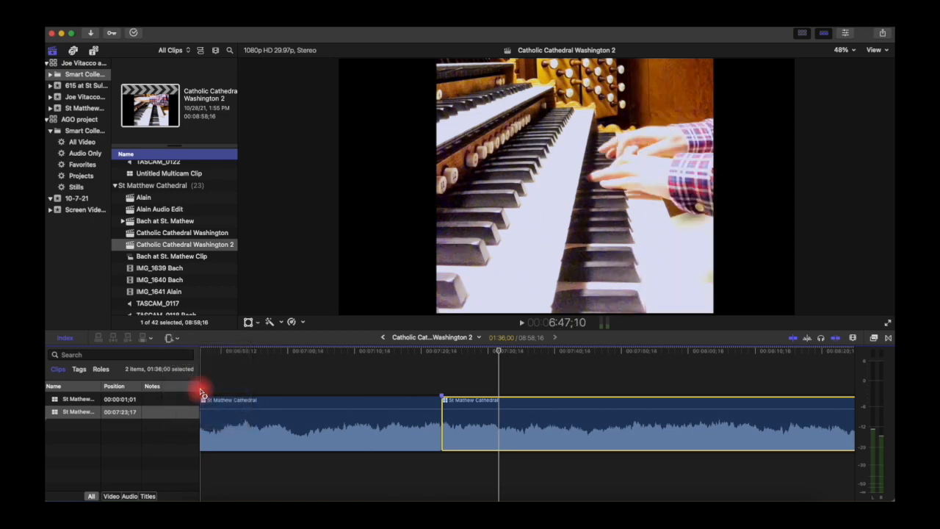
pyautogui.click(418, 353)
pyautogui.press('super+minus')
pyautogui.press('super+minus')
pyautogui.press('super+minus')
pyautogui.press('super+minus')
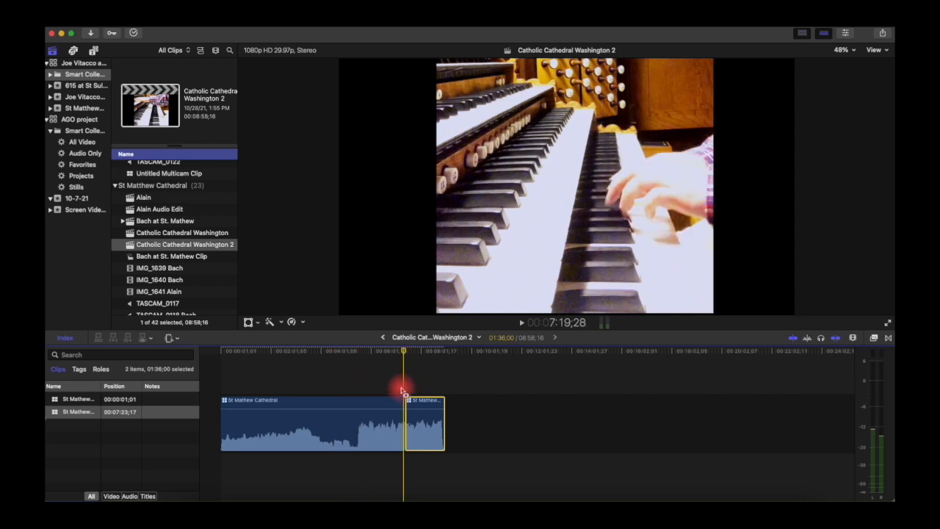
pyautogui.moveTo(391, 426); pyautogui.dragTo(417, 426)
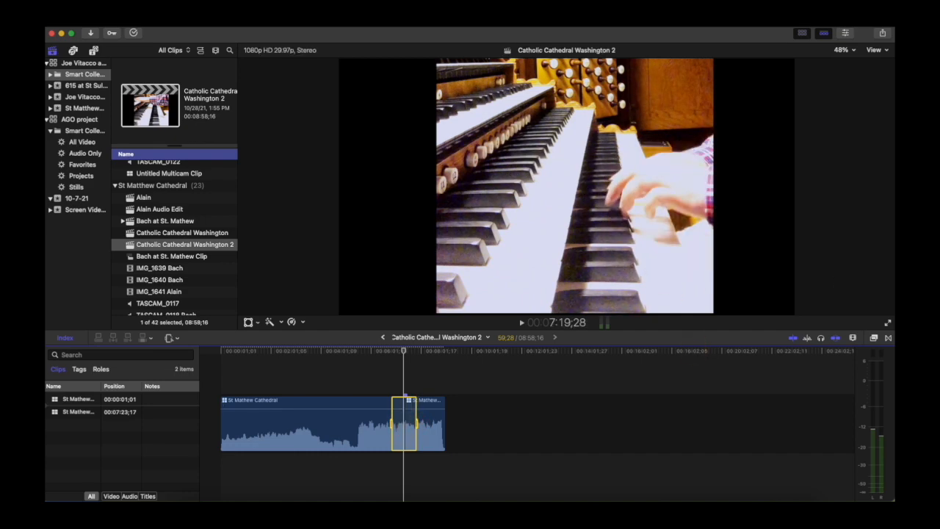
# Step: Start a Share > Export File of the selected range, cancel it, and choose the Blade tool
pyautogui.click(882, 33)
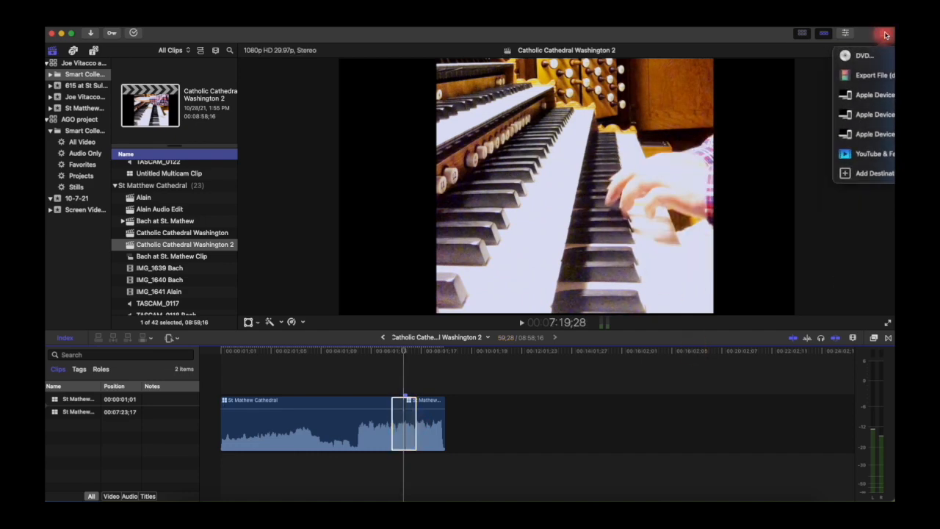
pyautogui.click(881, 75)
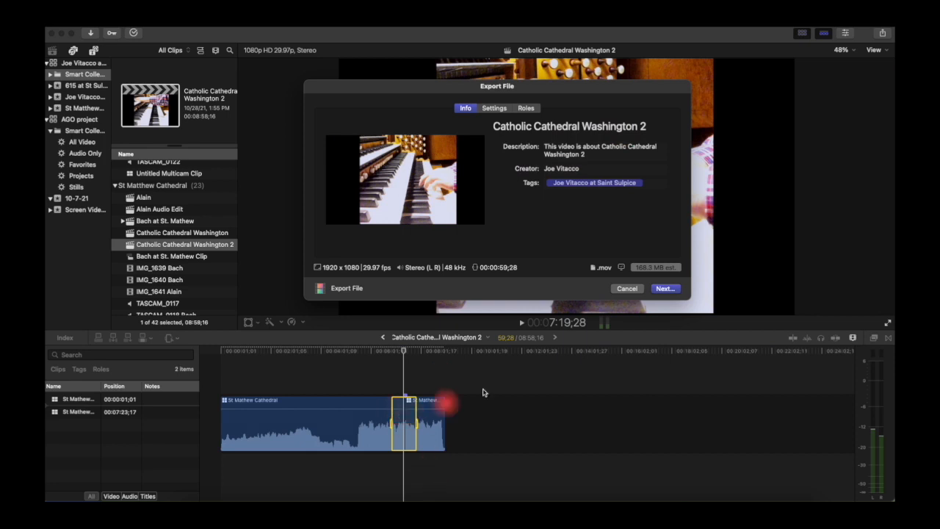
pyautogui.click(626, 288)
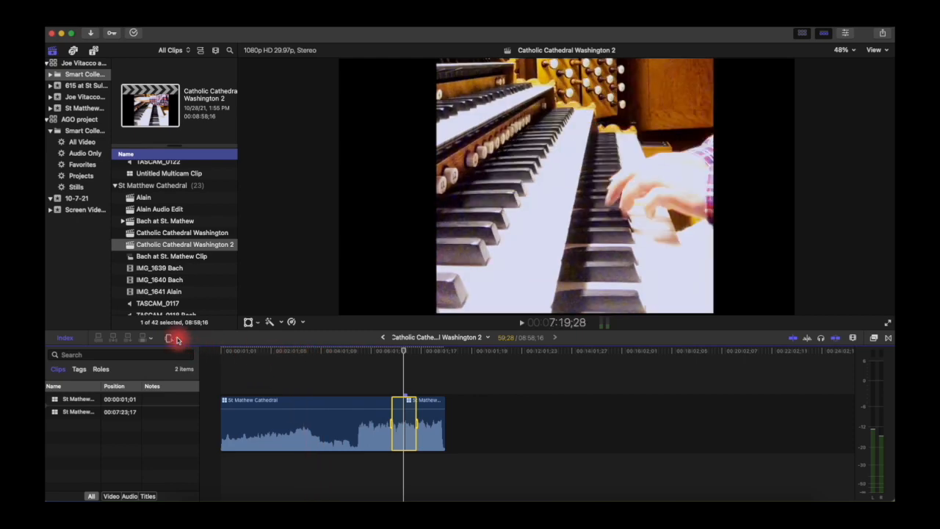
pyautogui.click(175, 338)
pyautogui.click(188, 398)
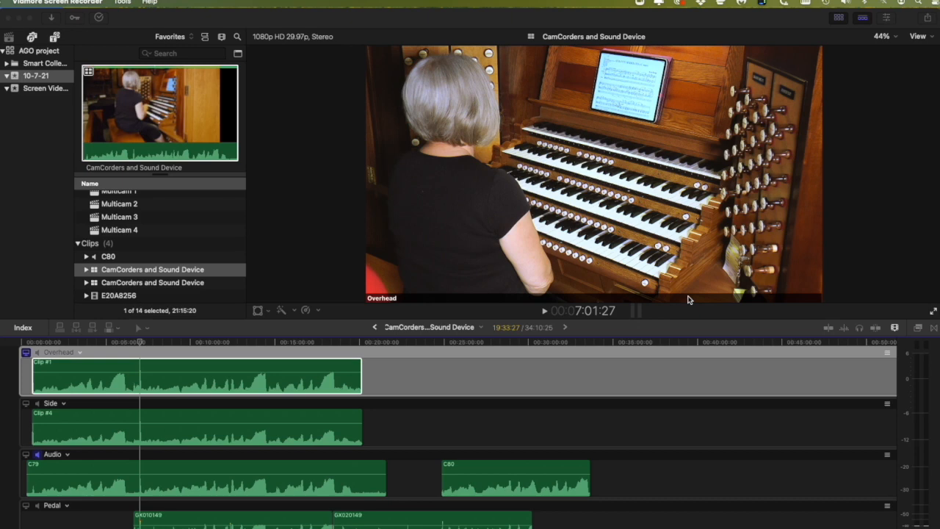
# Step: Open the CamCorders and Sound Device angles and preview the Side, Audio C79 and Pedal GX010149 clips
pyautogui.click(320, 358)
pyautogui.click(136, 368)
pyautogui.click(142, 434)
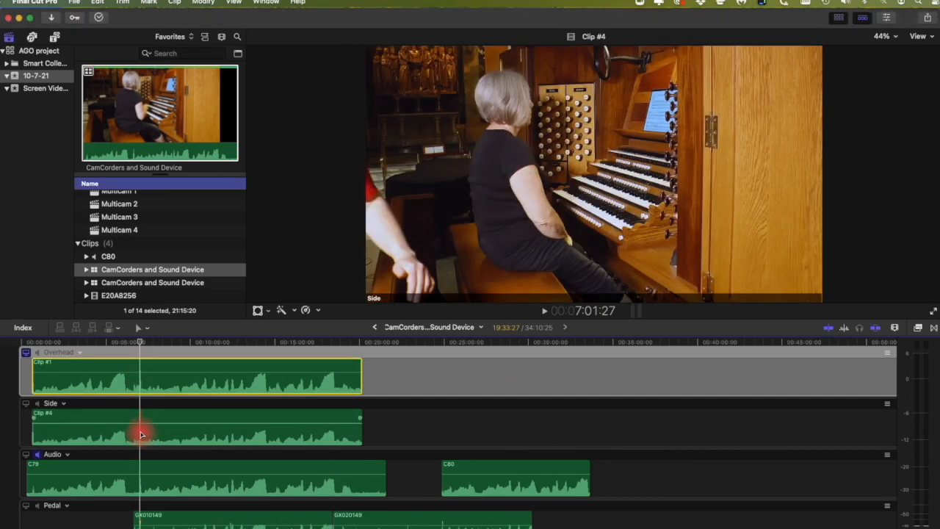
pyautogui.click(141, 465)
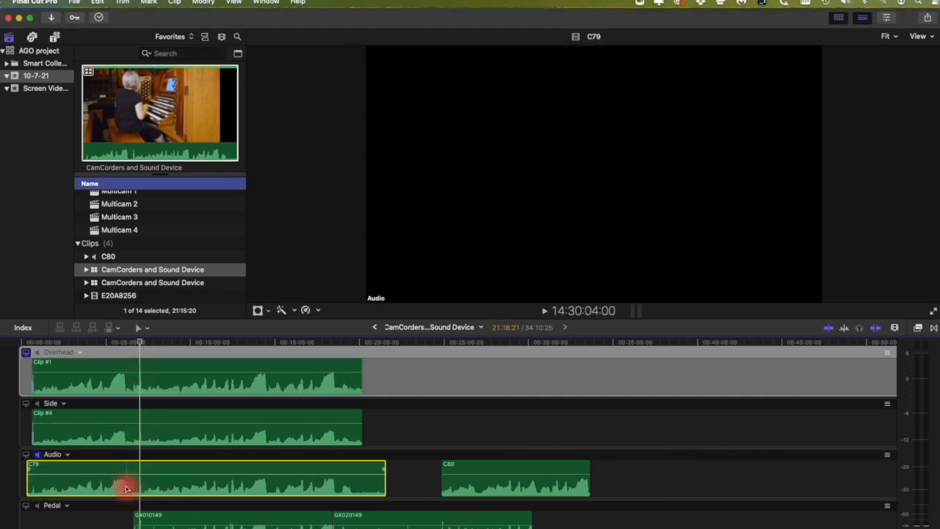
pyautogui.scroll(-2, 141, 488)
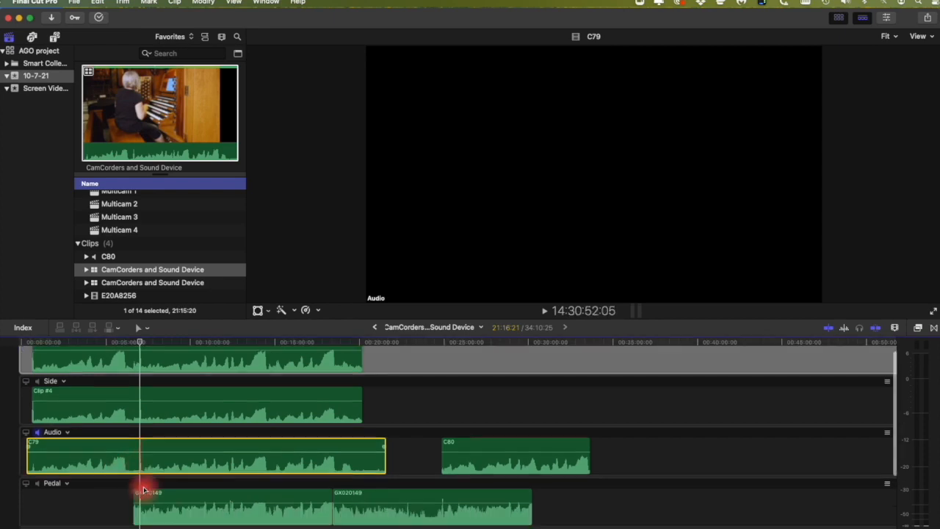
pyautogui.click(145, 492)
pyautogui.click(146, 498)
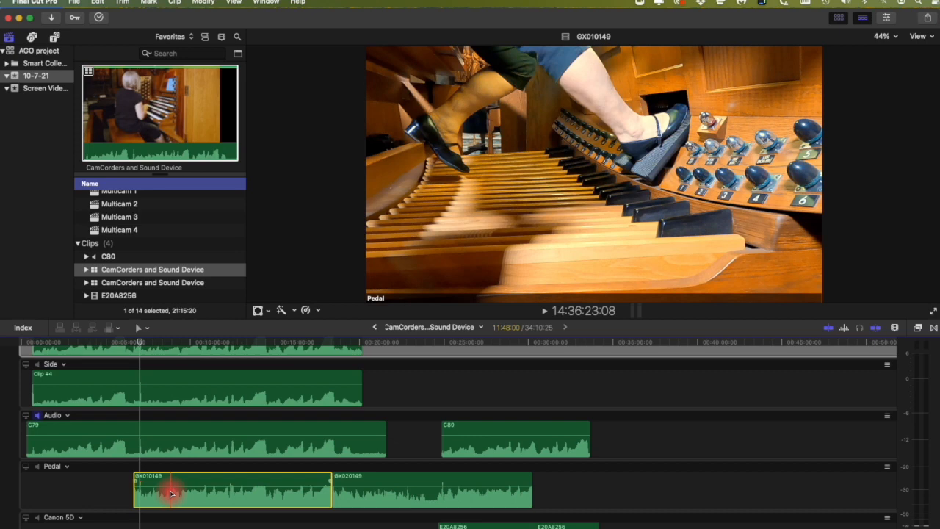
pyautogui.scroll(-4, 170, 493)
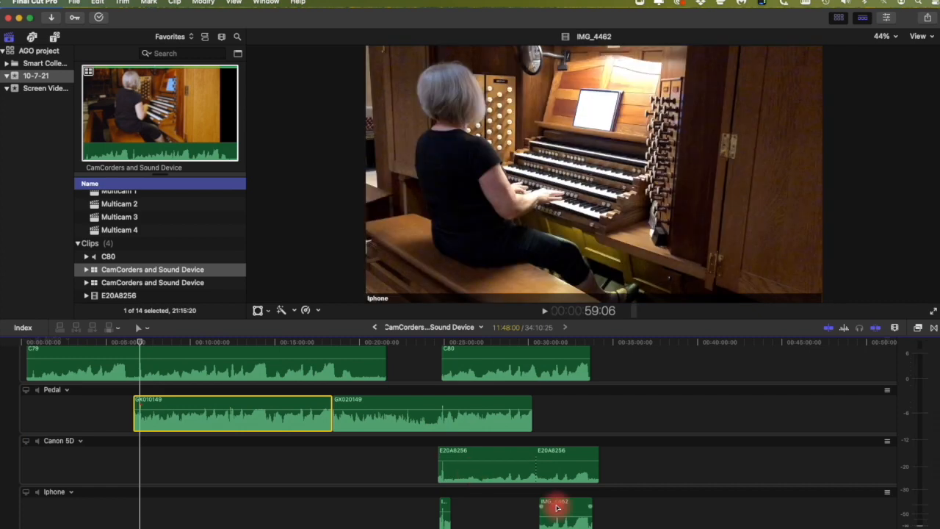
pyautogui.scroll(5, 557, 508)
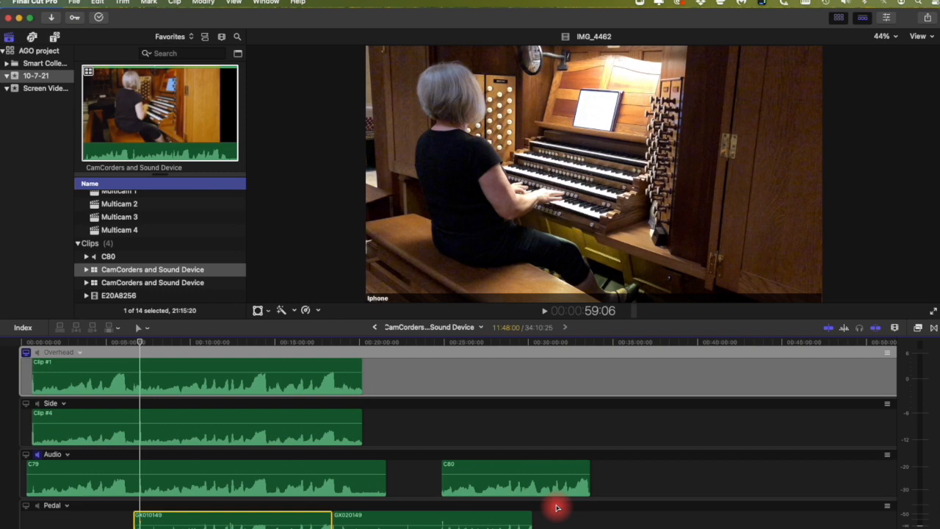
pyautogui.doubleClick(114, 230)
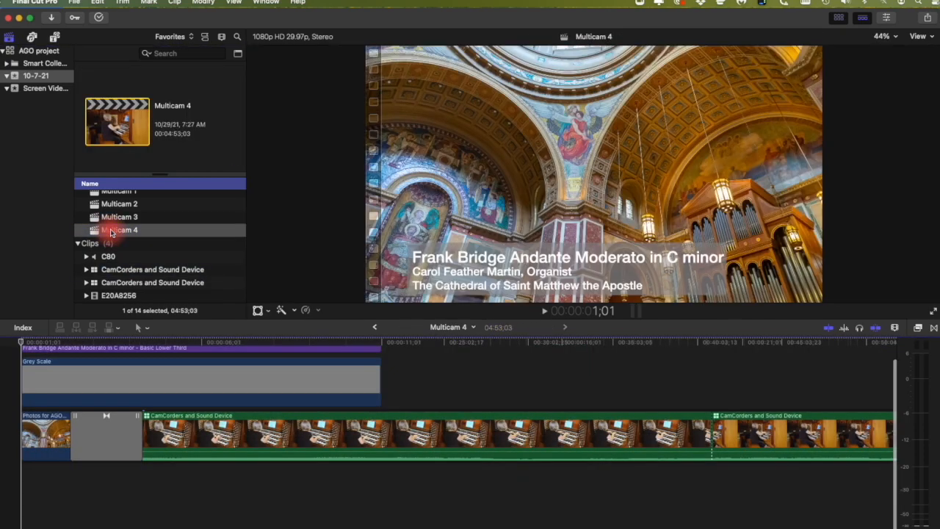
pyautogui.press('super+minus')
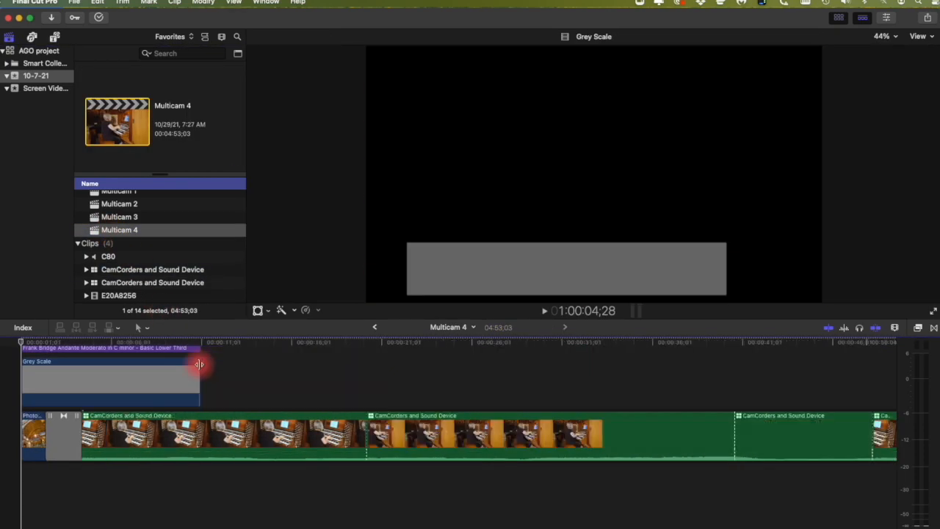
pyautogui.press('super+minus')
pyautogui.press('super+minus')
pyautogui.press('super+minus')
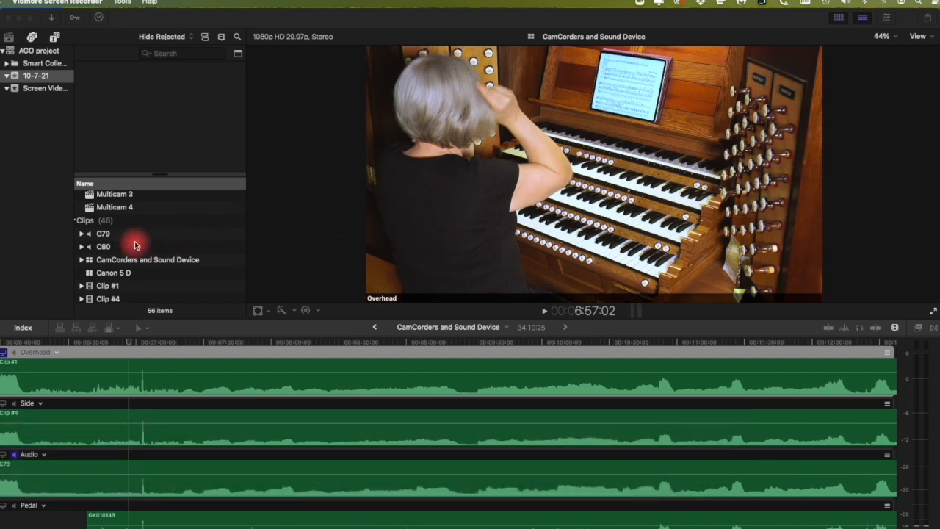
# Step: Preview the C80 audio clip and the E20A8256 organ video clip in the browser
pyautogui.click(104, 248)
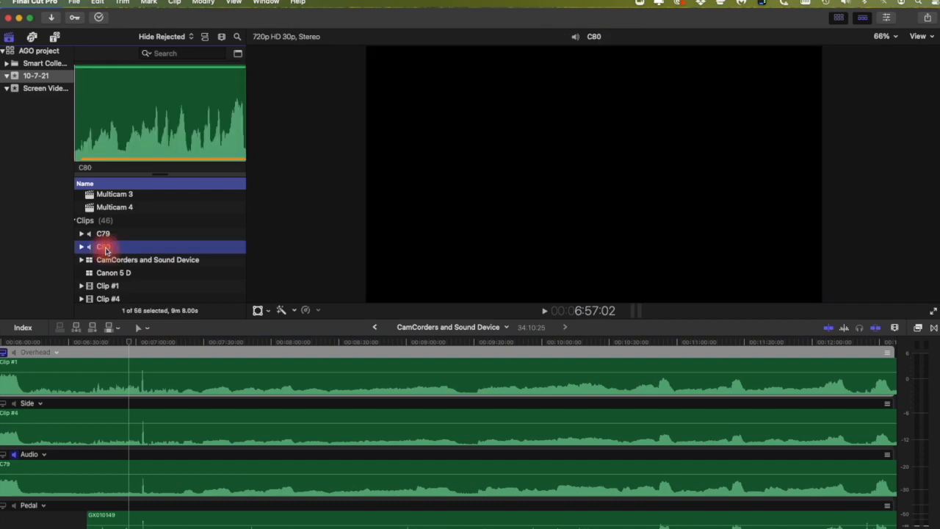
pyautogui.scroll(-5, 105, 249)
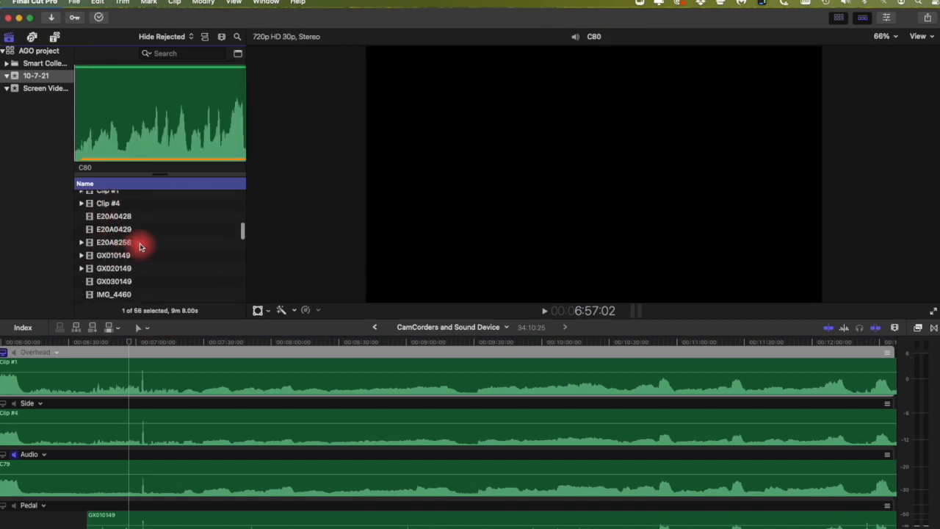
pyautogui.click(132, 244)
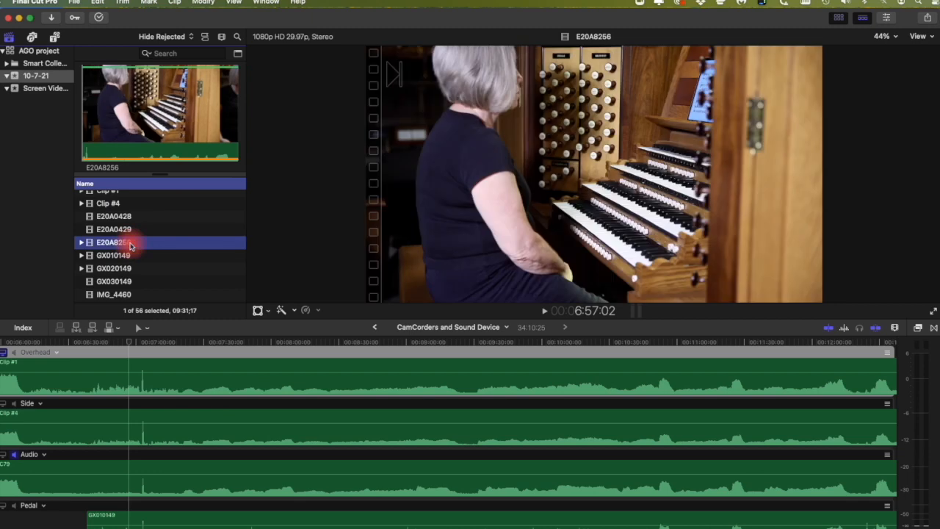
pyautogui.scroll(5, 132, 245)
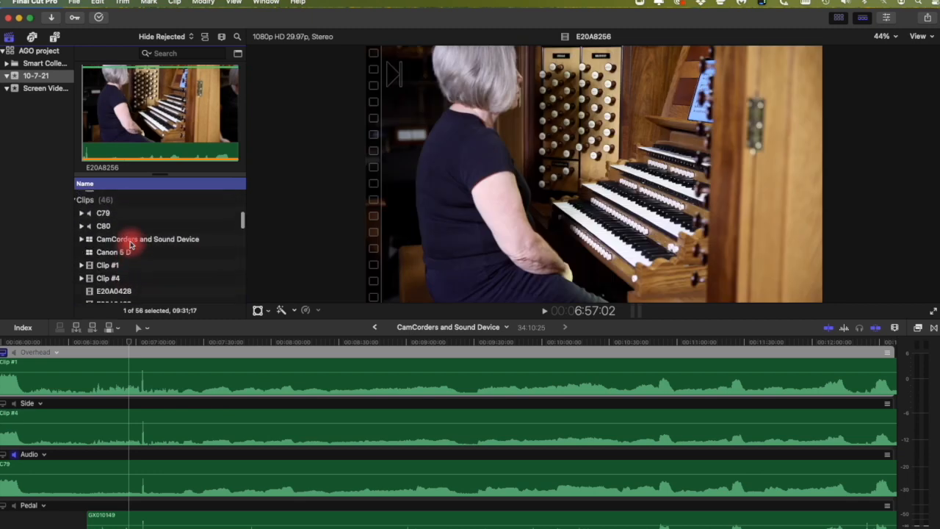
# Step: Create a new multicam clip named 'AGo Test', synchronized using audio
pyautogui.click(74, 3)
pyautogui.moveTo(76, 16)
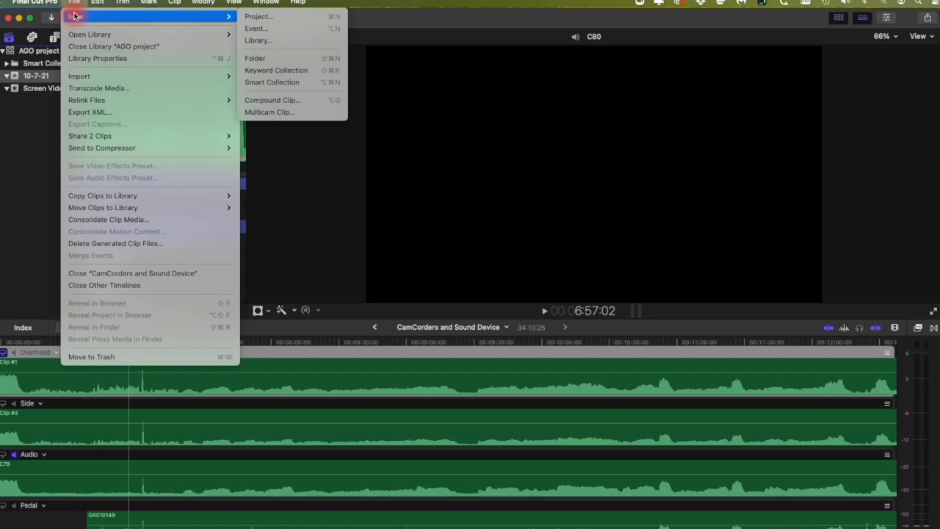
pyautogui.click(296, 111)
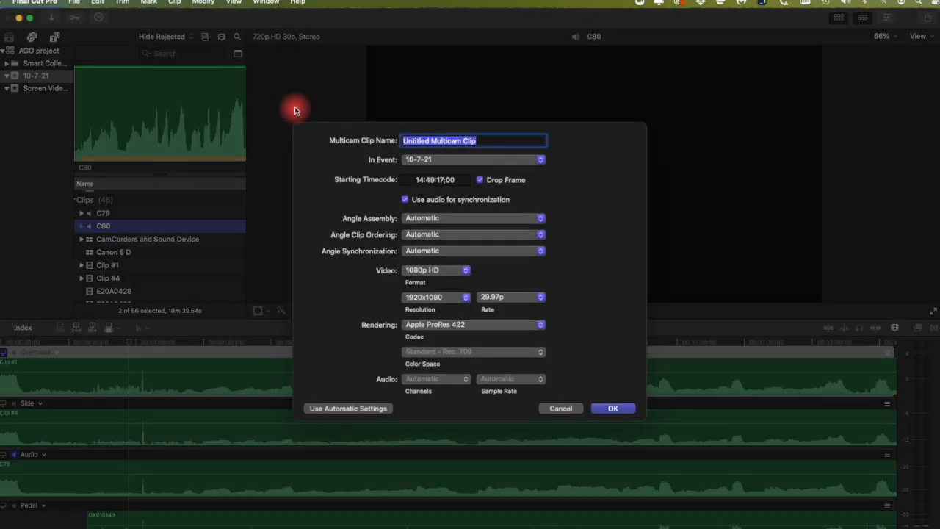
pyautogui.write('AGo Test')
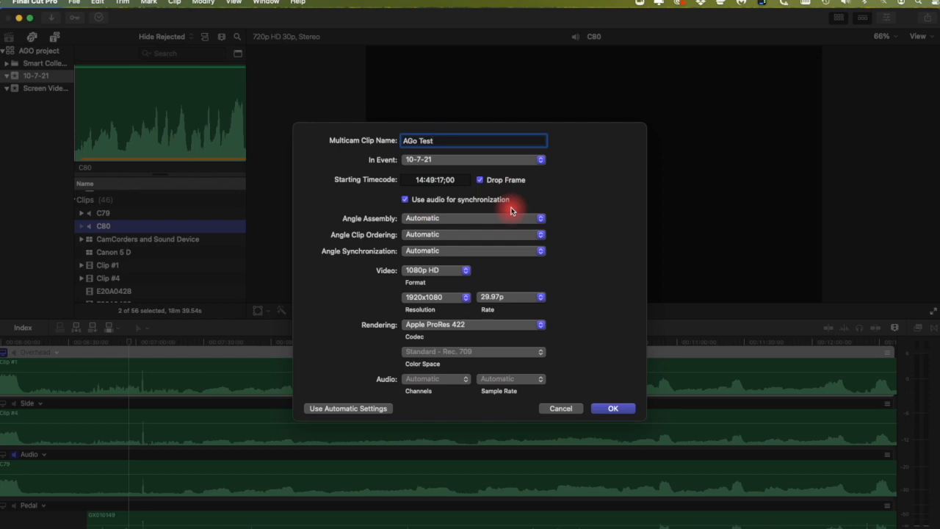
pyautogui.click(614, 408)
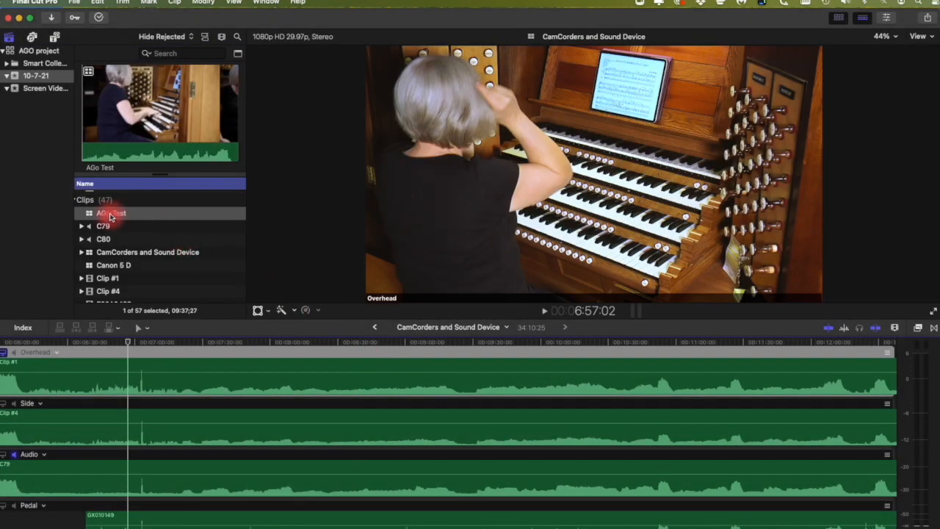
# Step: Open AGo Test in the angle editor and play its C80 and EOS_DIGITAL angles briefly
pyautogui.doubleClick(110, 217)
pyautogui.click(197, 403)
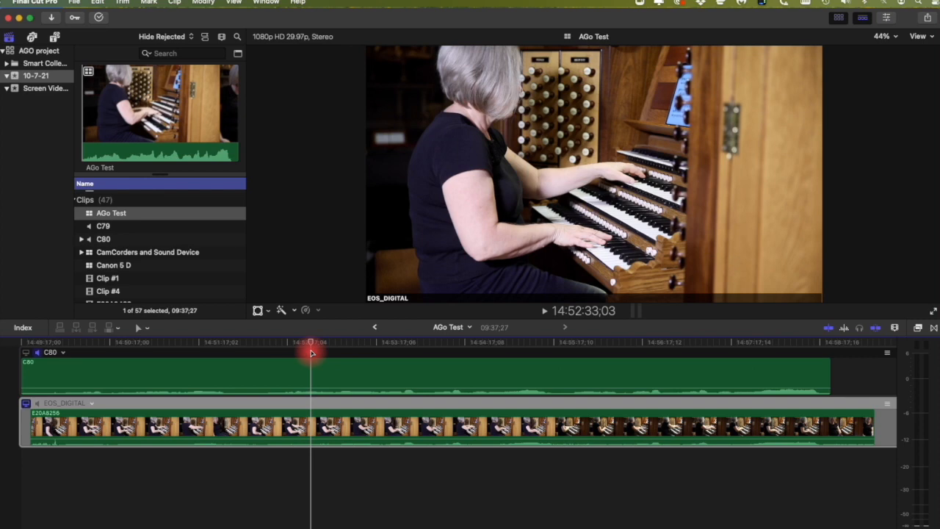
pyautogui.press('space')
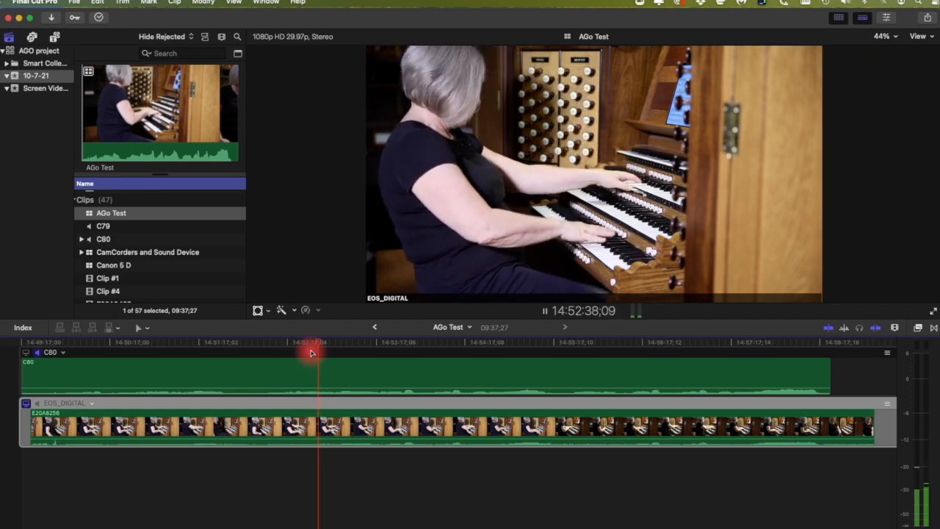
pyautogui.press('space')
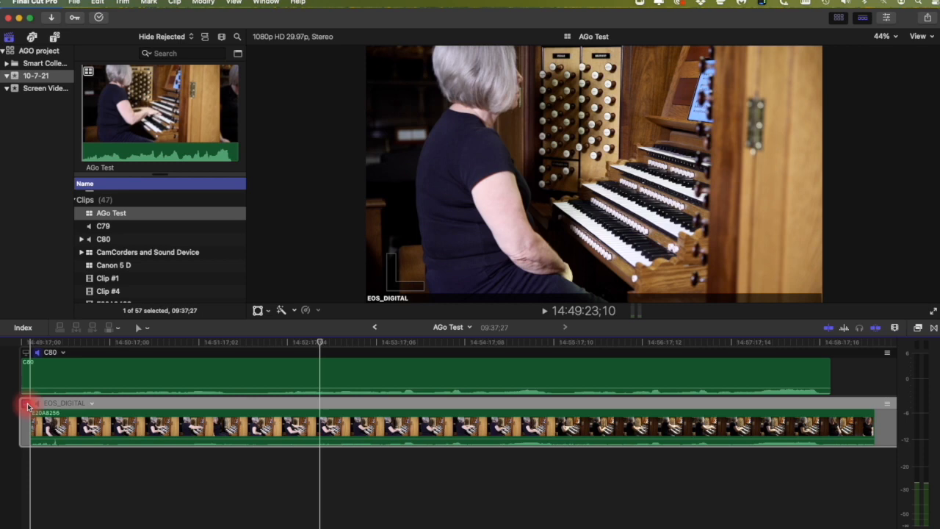
pyautogui.click(65, 357)
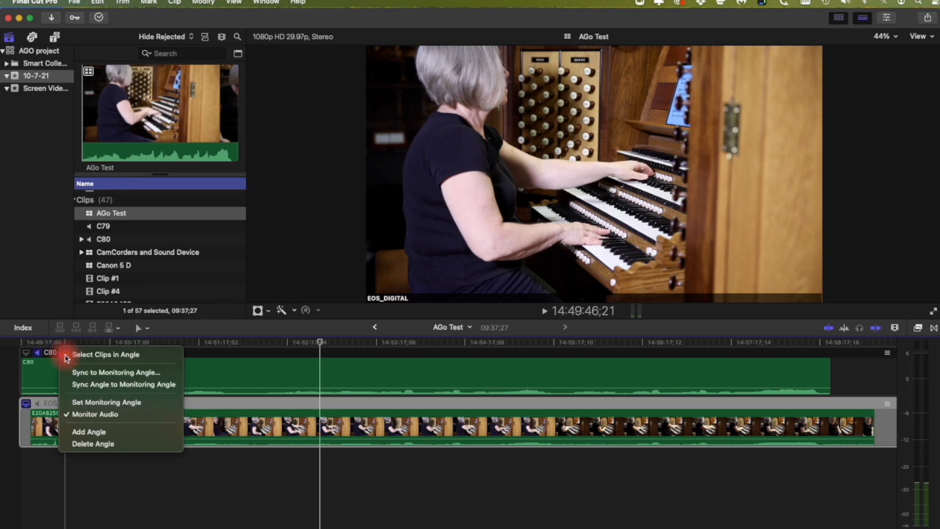
pyautogui.click(89, 431)
pyautogui.scroll(-1, 92, 430)
pyautogui.scroll(5, 92, 430)
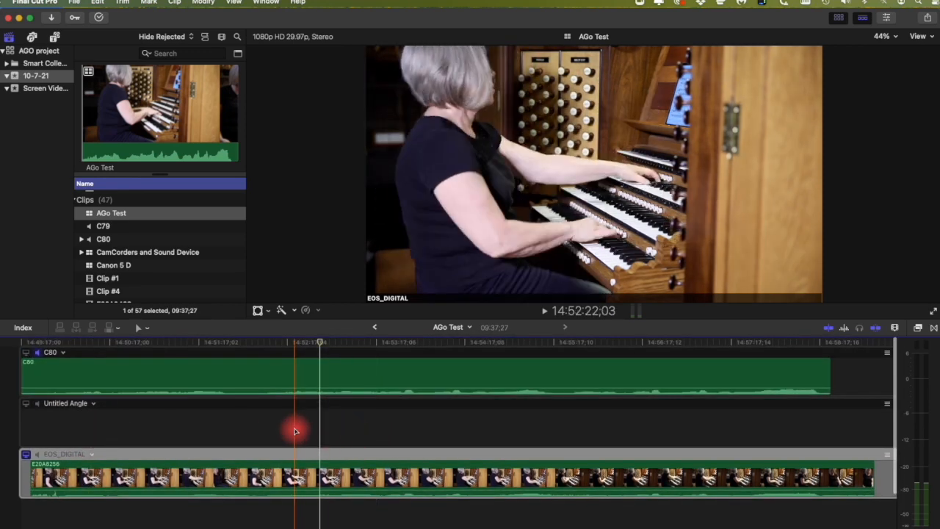
pyautogui.scroll(-5, 193, 270)
pyautogui.scroll(-2, 193, 272)
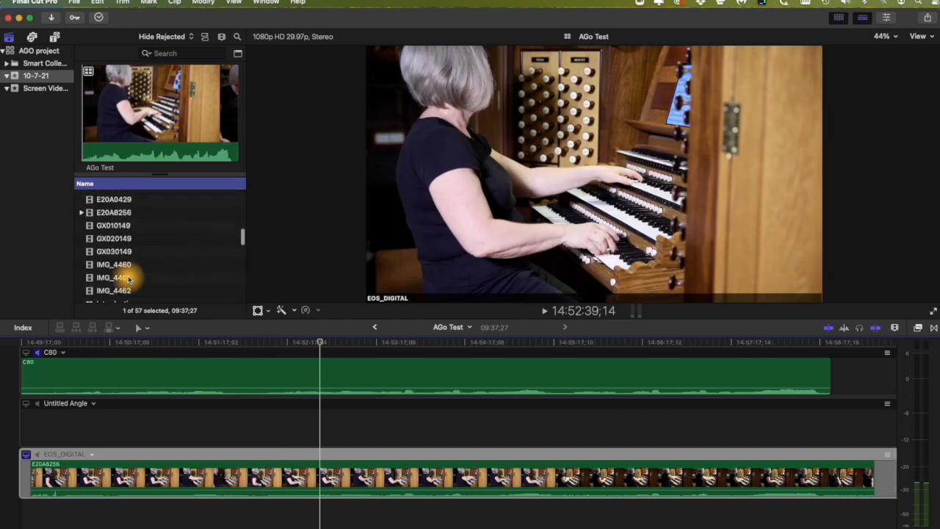
pyautogui.click(128, 279)
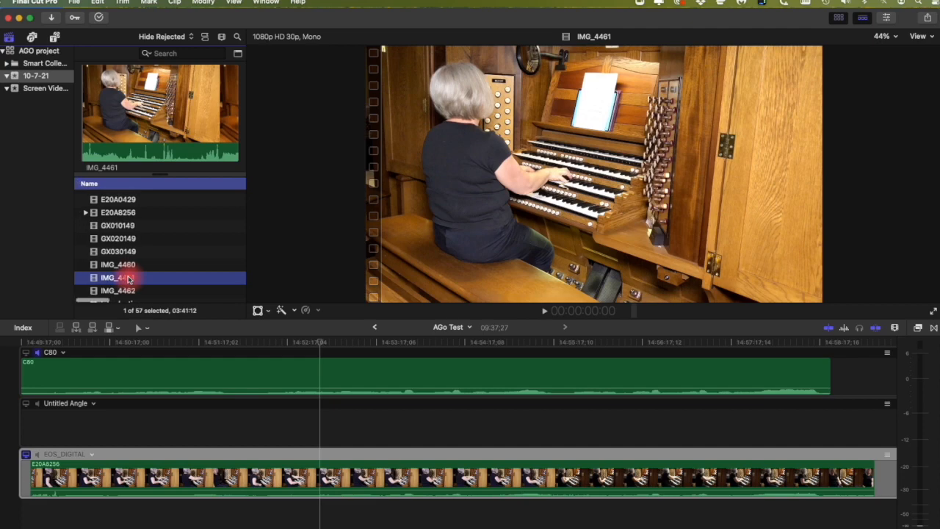
pyautogui.moveTo(127, 278); pyautogui.dragTo(139, 421)
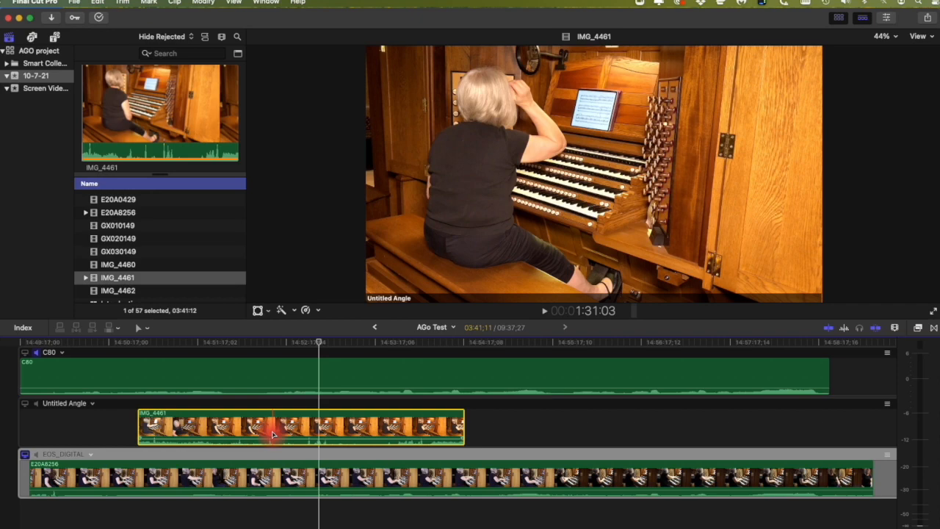
pyautogui.rightClick(95, 403)
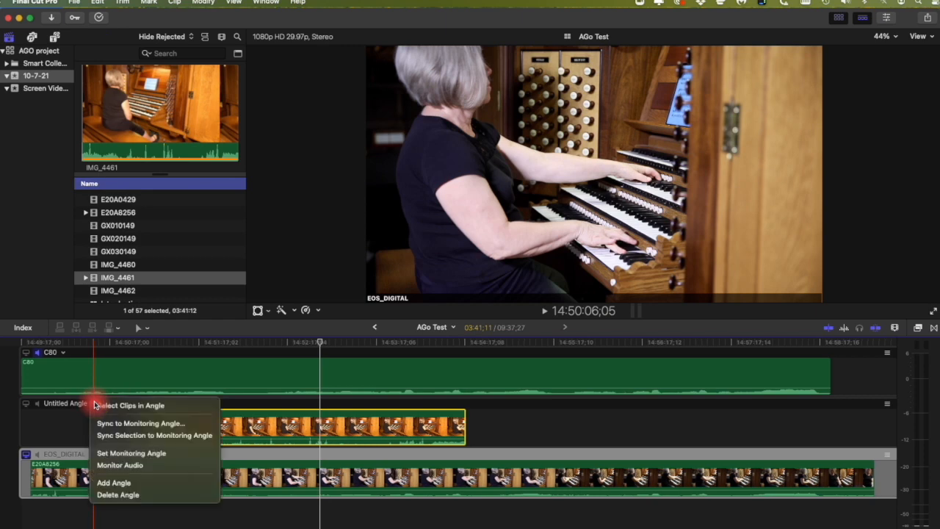
pyautogui.click(118, 494)
pyautogui.scroll(5, 165, 271)
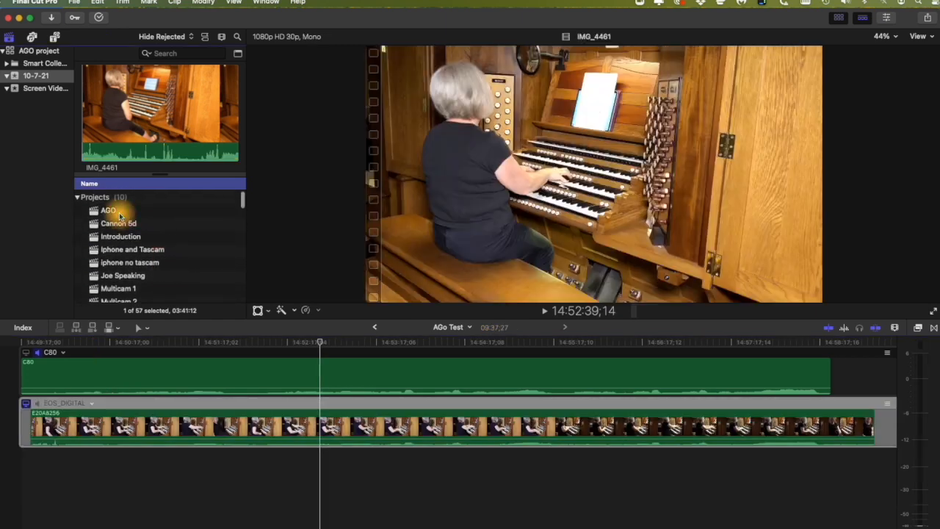
# Step: Open the AGO project and move the playhead to its end
pyautogui.doubleClick(117, 211)
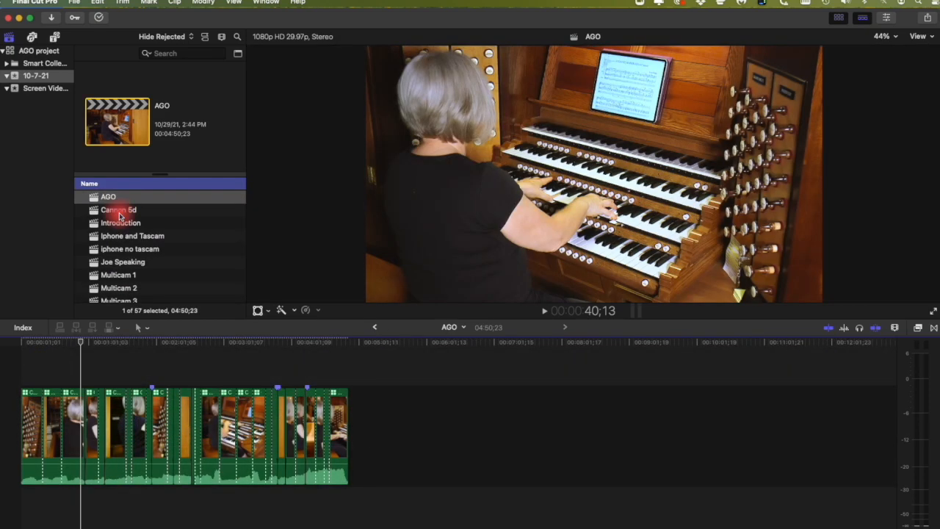
pyautogui.scroll(-5, 120, 216)
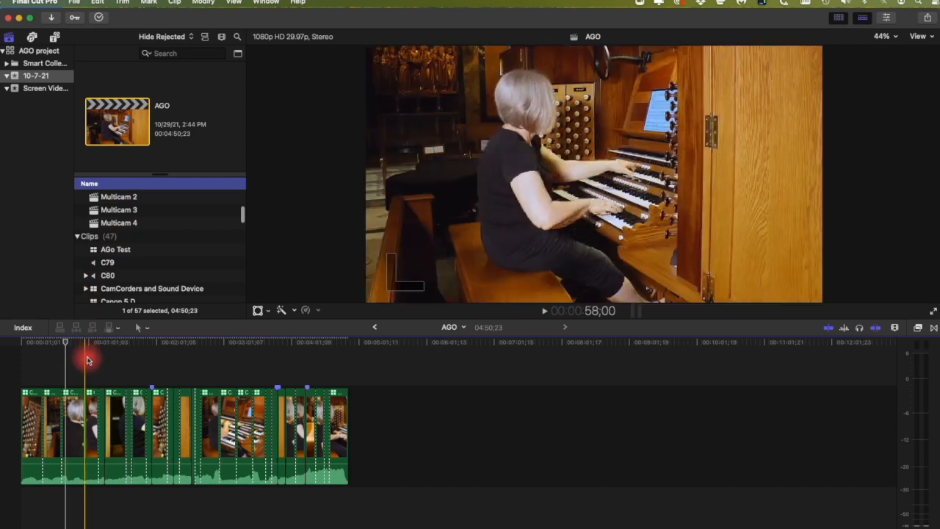
pyautogui.moveTo(68, 343); pyautogui.dragTo(352, 349)
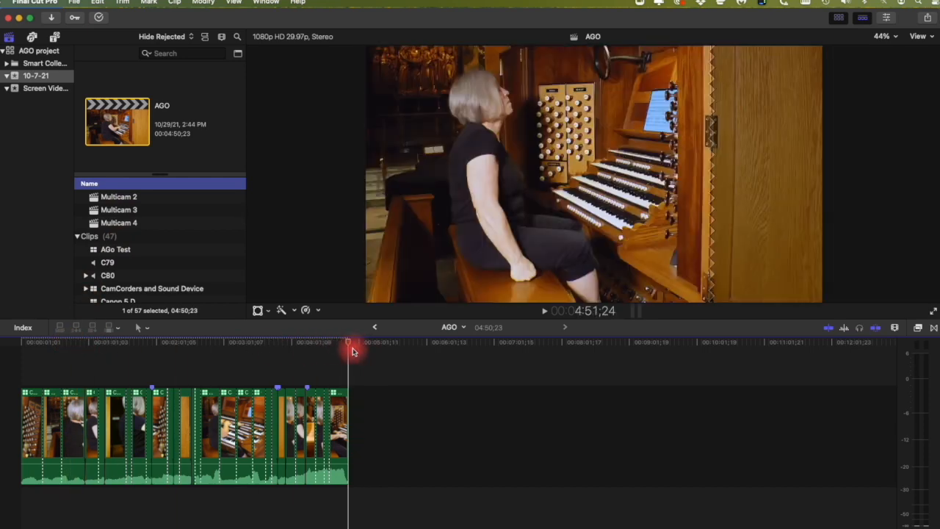
# Step: Append the AGo Test multicam clip to the end of AGO and scrub through it
pyautogui.click(111, 251)
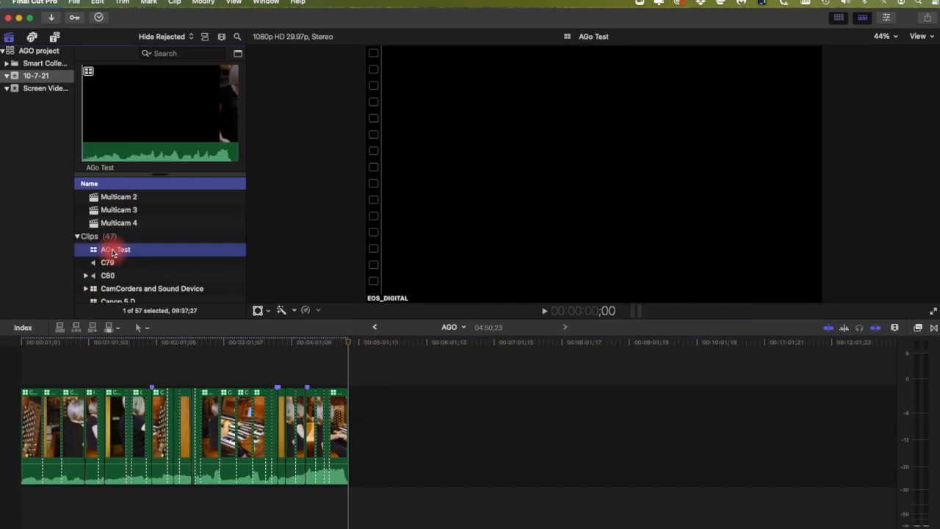
pyautogui.moveTo(112, 250); pyautogui.dragTo(374, 382)
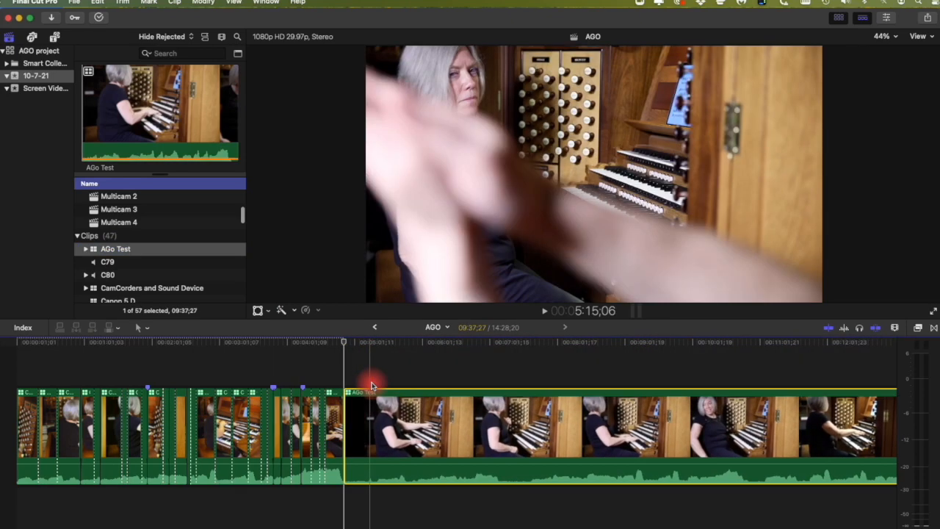
pyautogui.moveTo(517, 361); pyautogui.dragTo(519, 349)
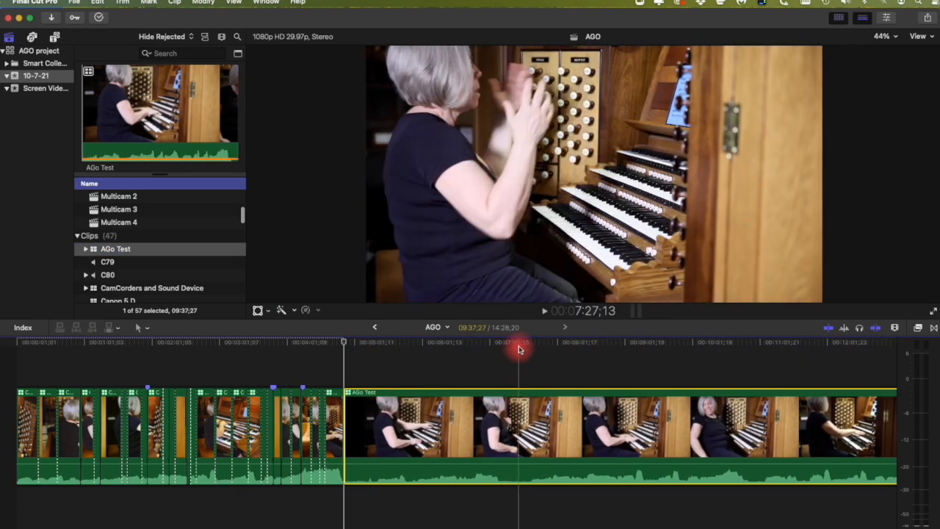
pyautogui.moveTo(519, 349); pyautogui.dragTo(456, 360)
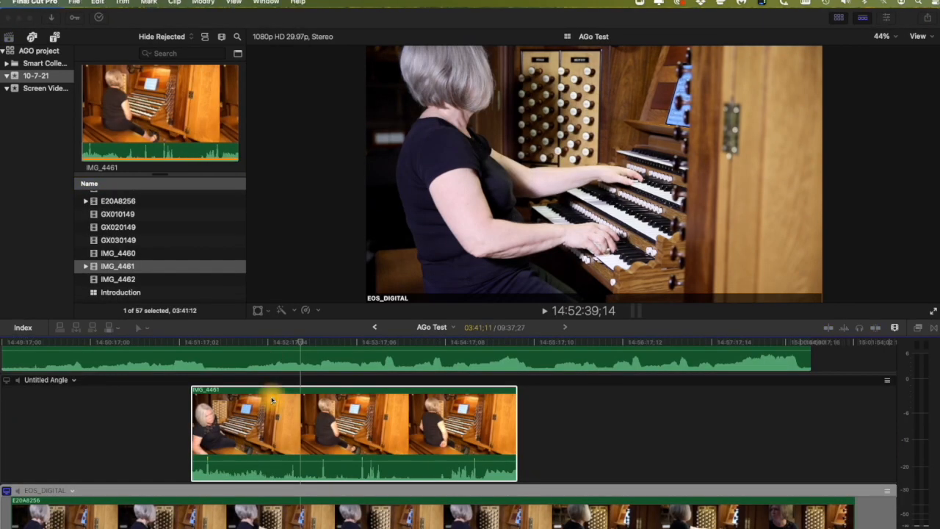
# Step: With the Select tool, try dragging IMG_4461 later but release it unchanged
pyautogui.click(141, 328)
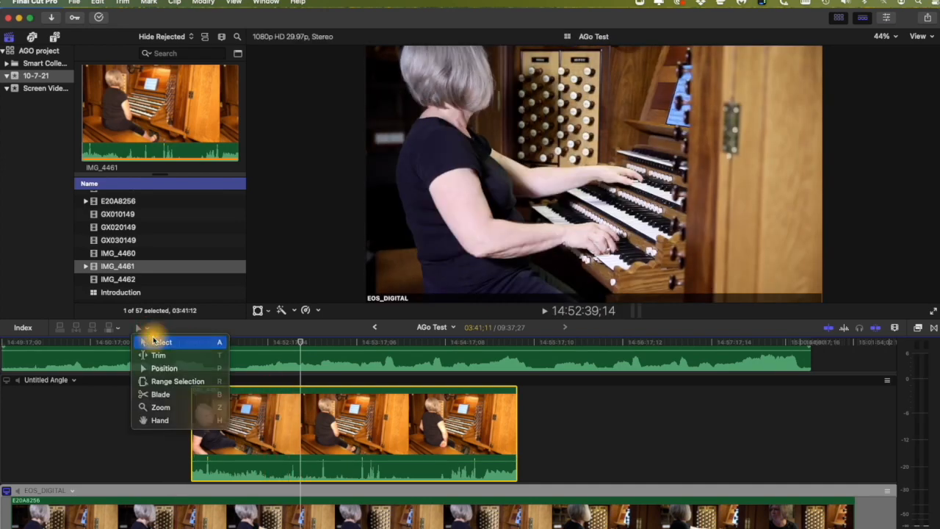
pyautogui.click(157, 341)
pyautogui.moveTo(268, 417); pyautogui.dragTo(421, 417)
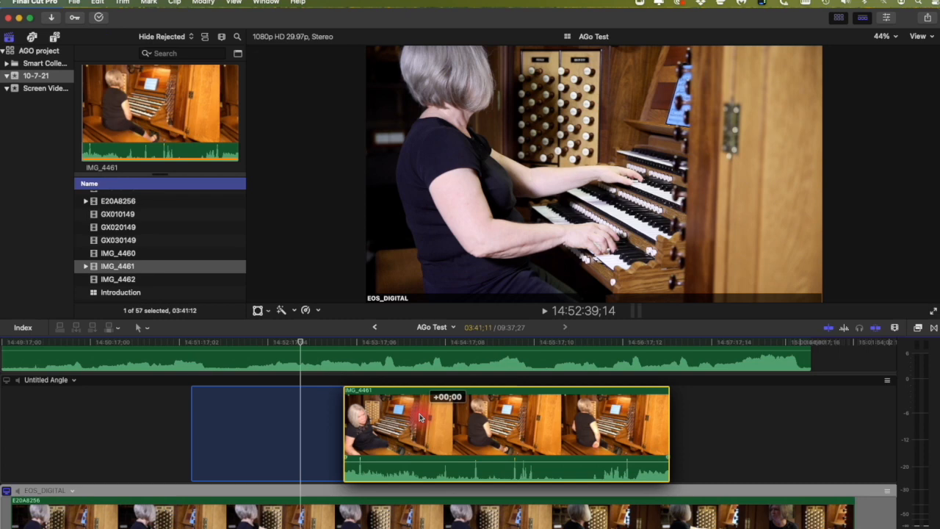
pyautogui.moveTo(420, 417); pyautogui.dragTo(420, 417)
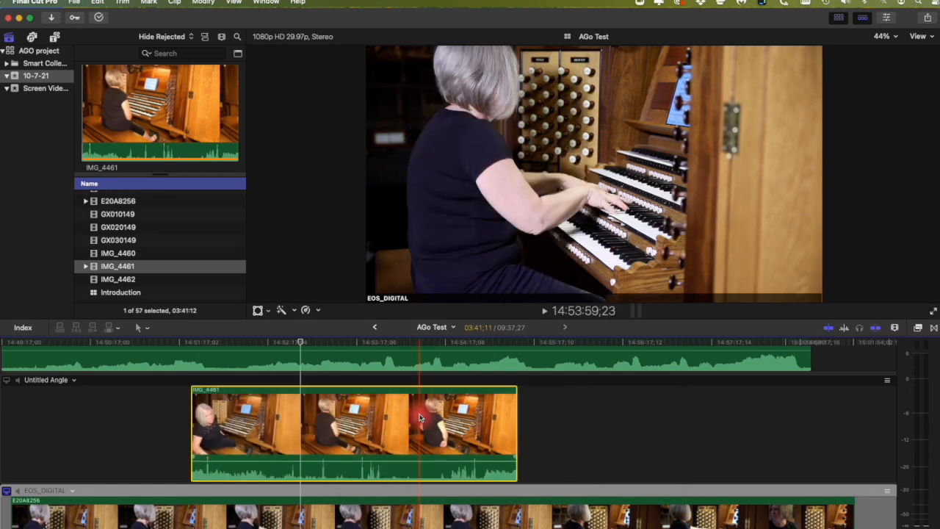
# Step: Slide IMG_4461 14;05 earlier in its angle using the Position tool
pyautogui.click(143, 328)
pyautogui.click(181, 368)
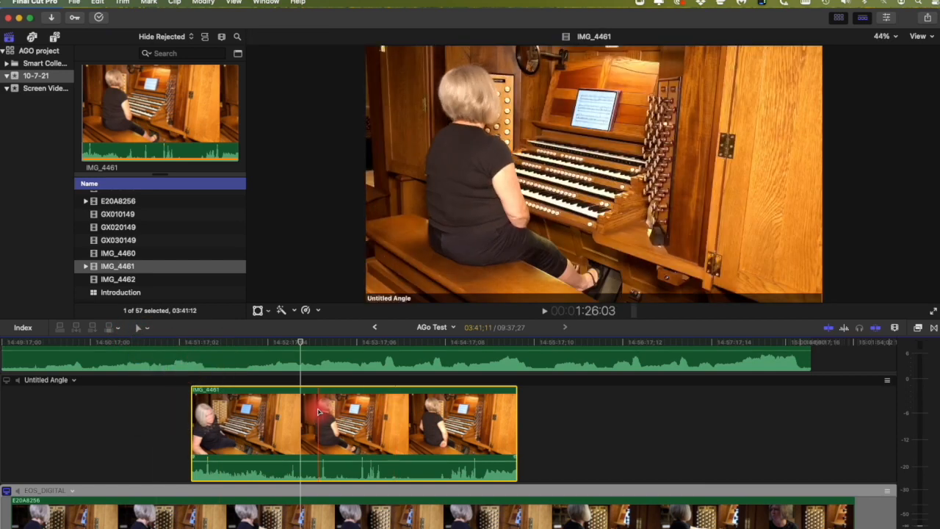
pyautogui.moveTo(304, 415); pyautogui.dragTo(257, 414)
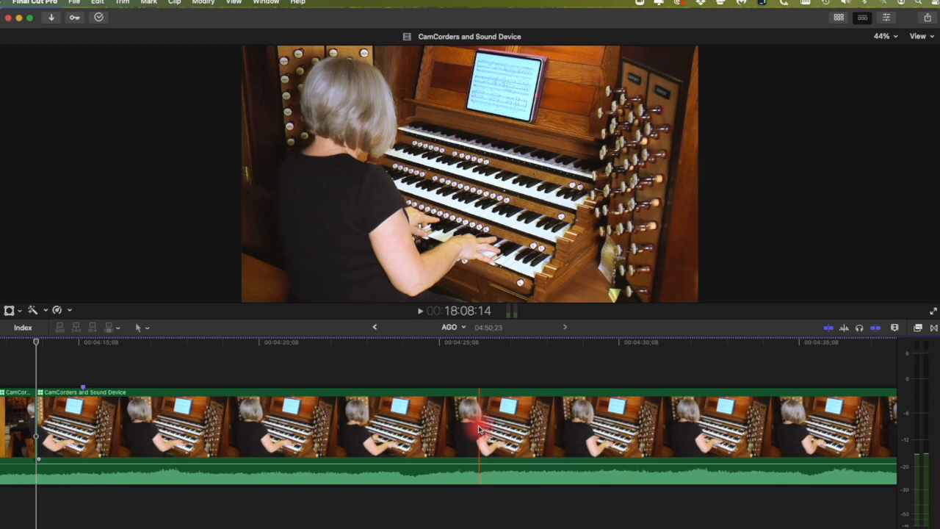
# Step: Show all camera angles in the Angle Viewer and play AGO from 4:14:03
pyautogui.click(235, 2)
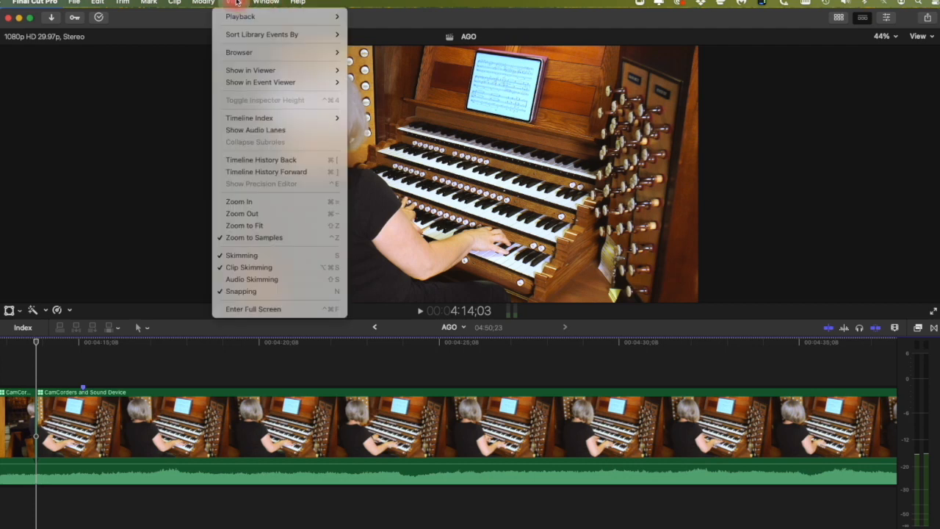
pyautogui.moveTo(263, 71)
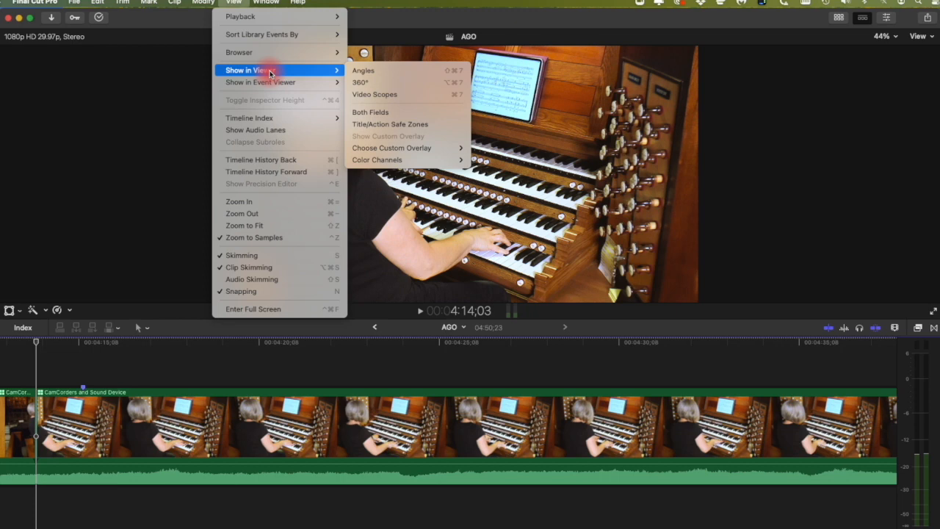
pyautogui.click(380, 72)
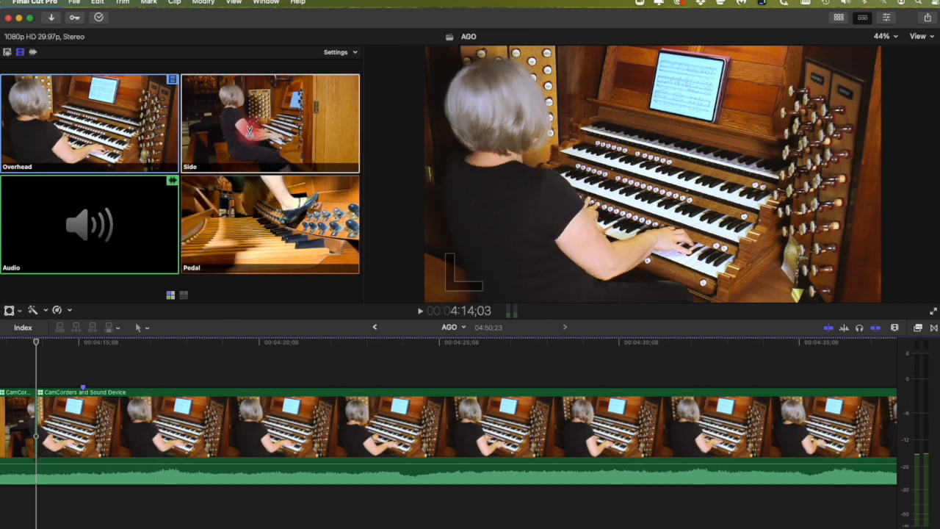
pyautogui.moveTo(32, 336); pyautogui.dragTo(163, 344)
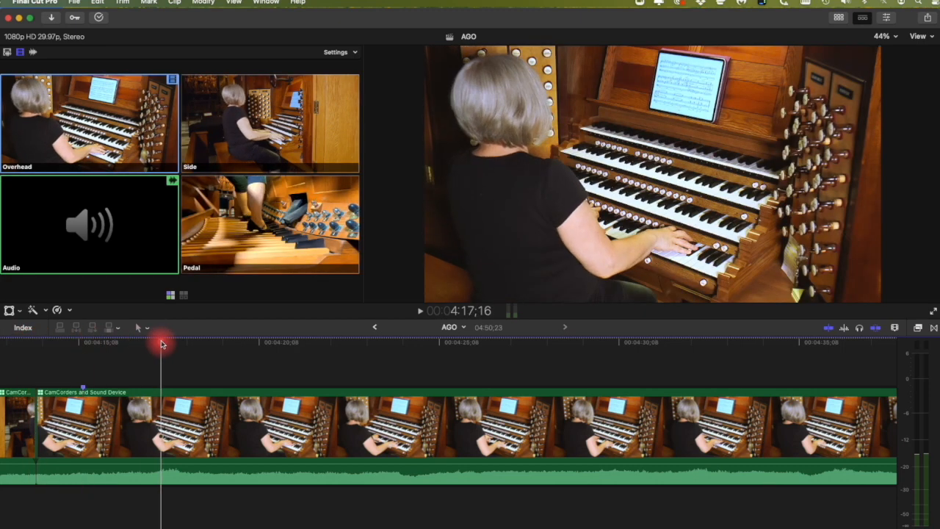
pyautogui.moveTo(162, 345); pyautogui.dragTo(39, 338)
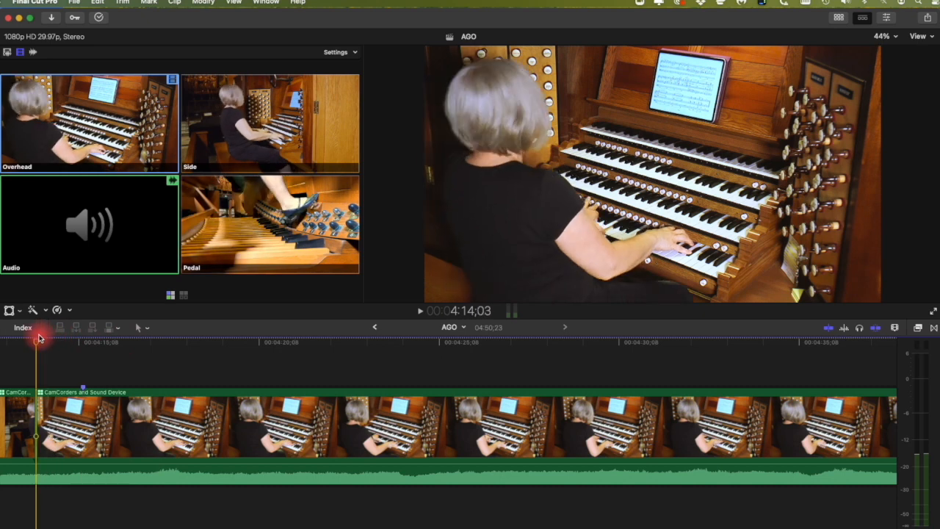
pyautogui.press('space')
pyautogui.press('space')
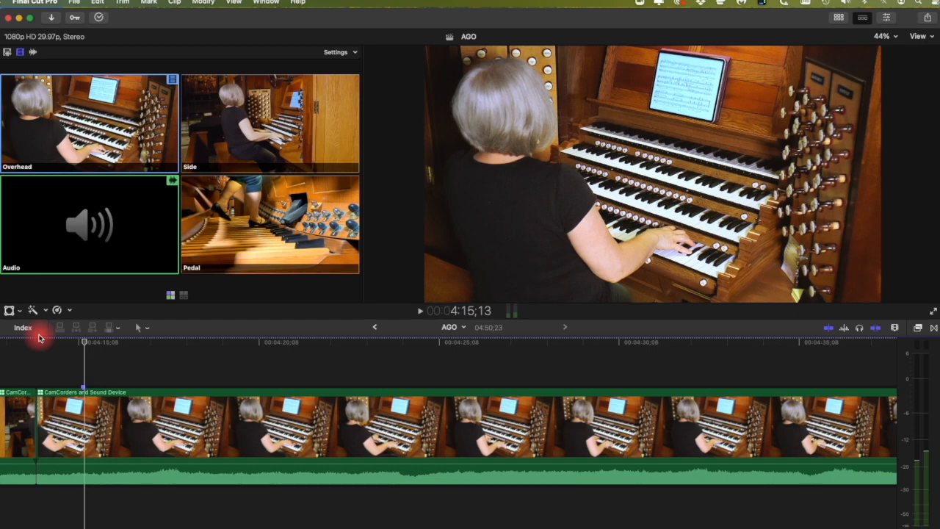
# Step: During playback, cut to the Pedal angle and then to the Side angle
pyautogui.click(258, 212)
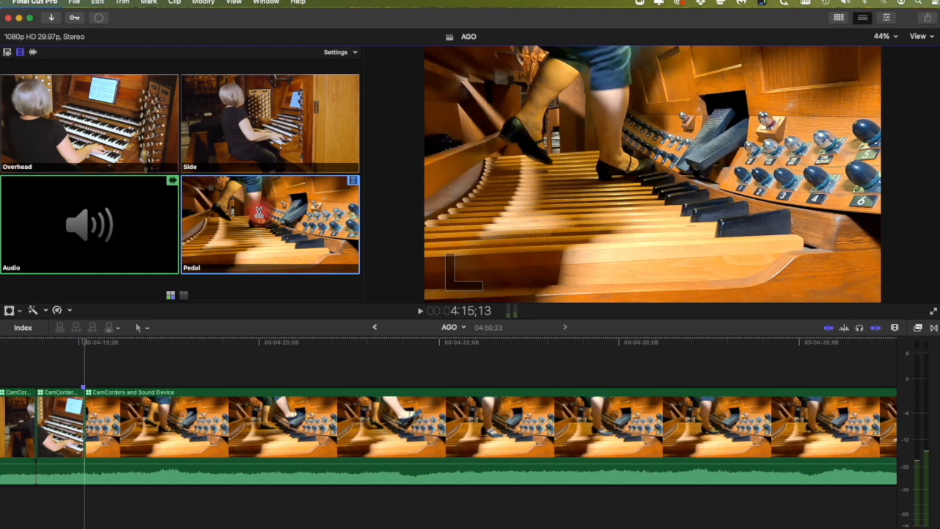
pyautogui.press('space')
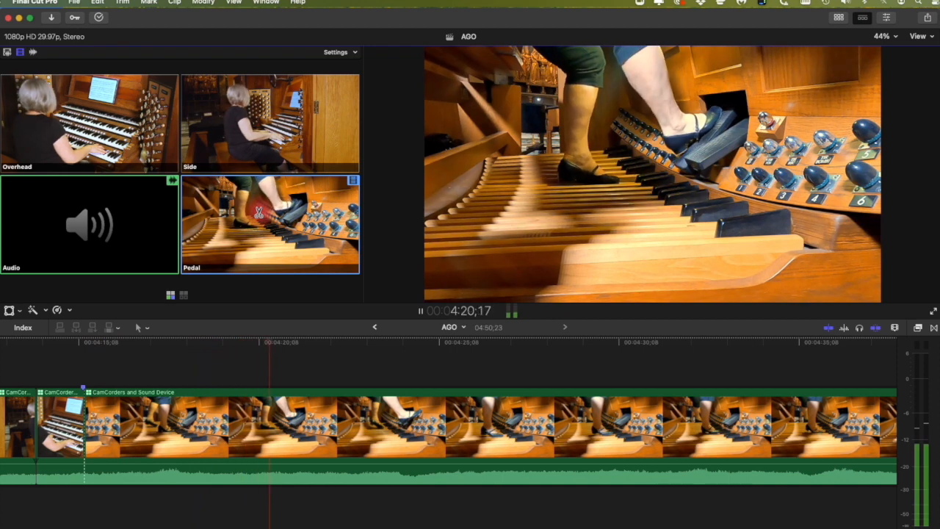
pyautogui.press('space')
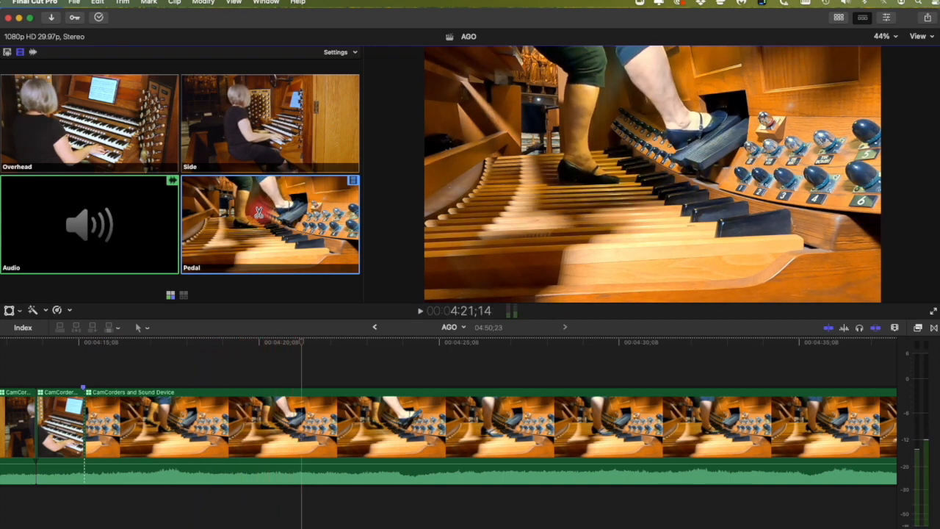
pyautogui.click(273, 130)
pyautogui.press('space')
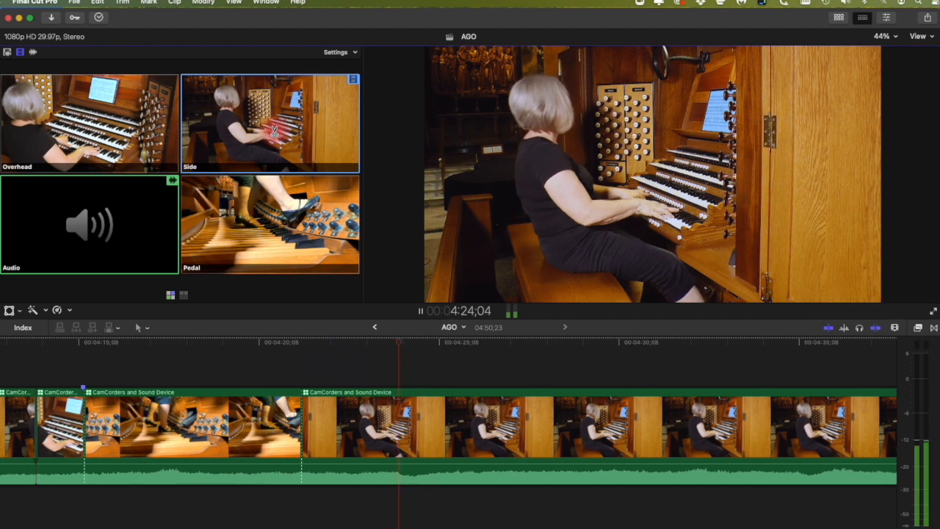
pyautogui.press('space')
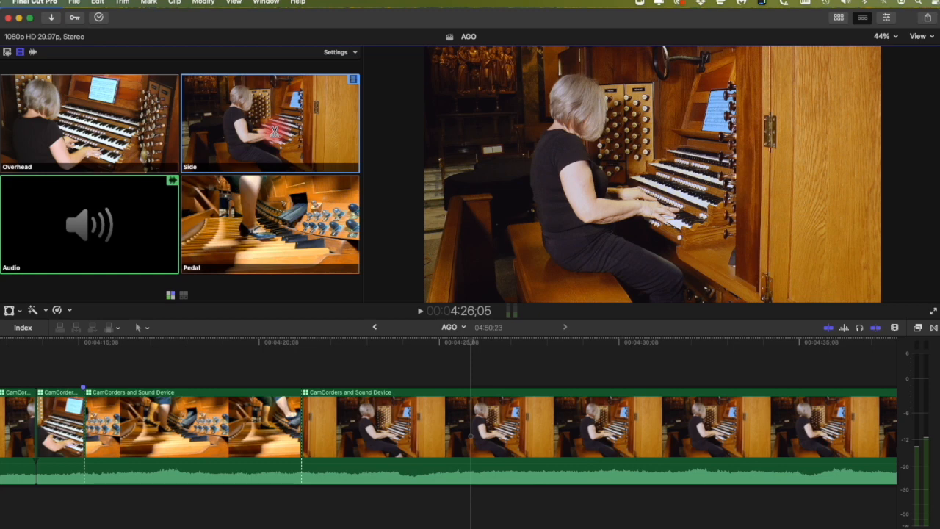
pyautogui.press('space')
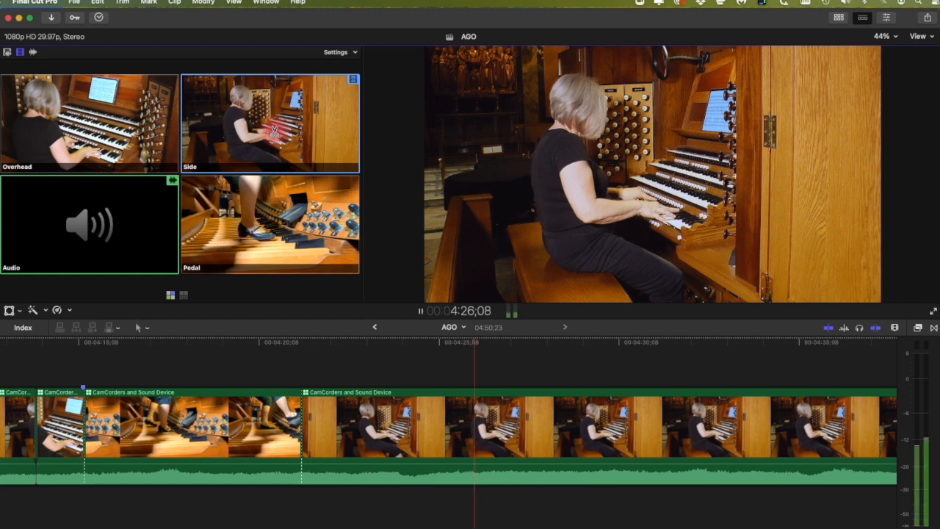
pyautogui.press('space')
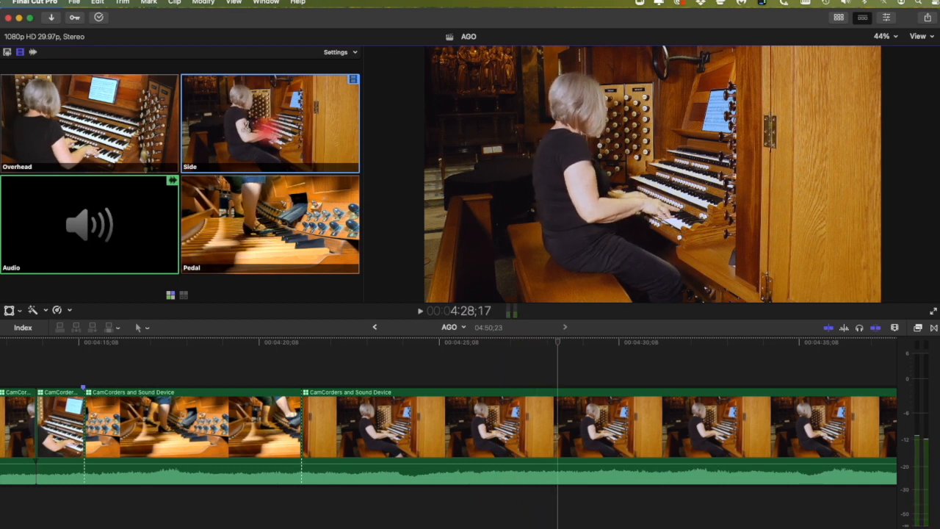
# Step: Continue the edit with cuts to the Overhead, Pedal and Side angles
pyautogui.click(80, 115)
pyautogui.press('space')
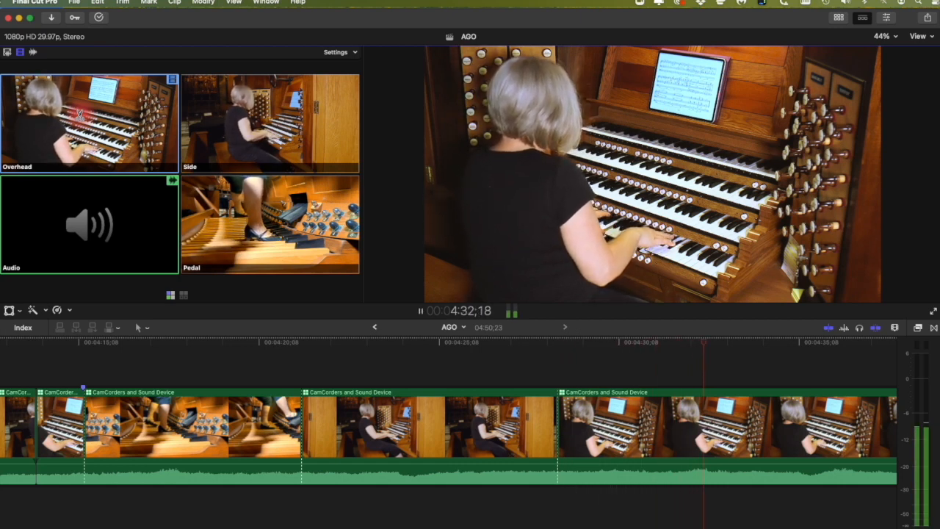
pyautogui.press('space')
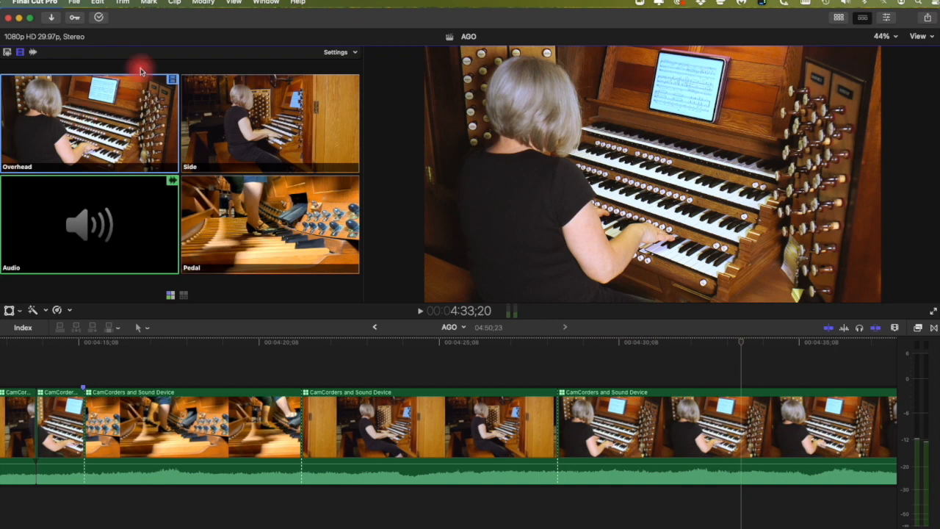
pyautogui.press('space')
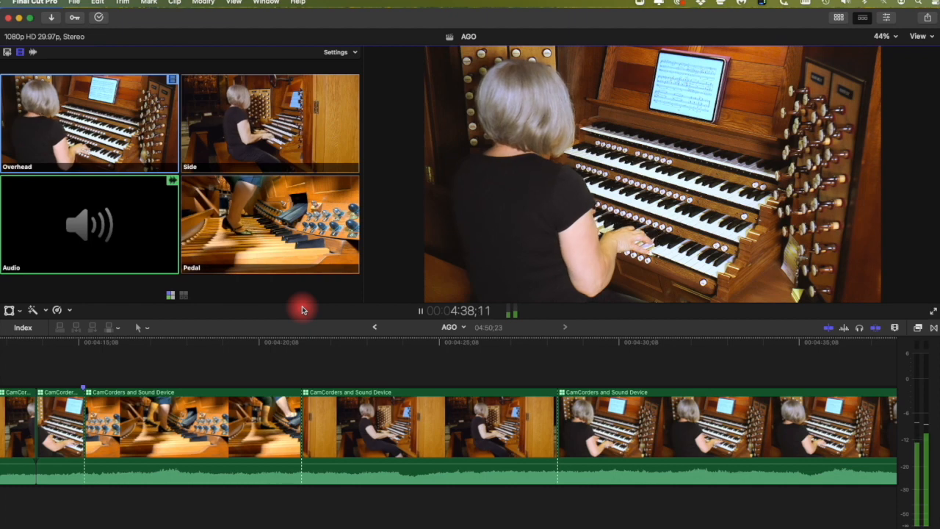
pyautogui.press('space')
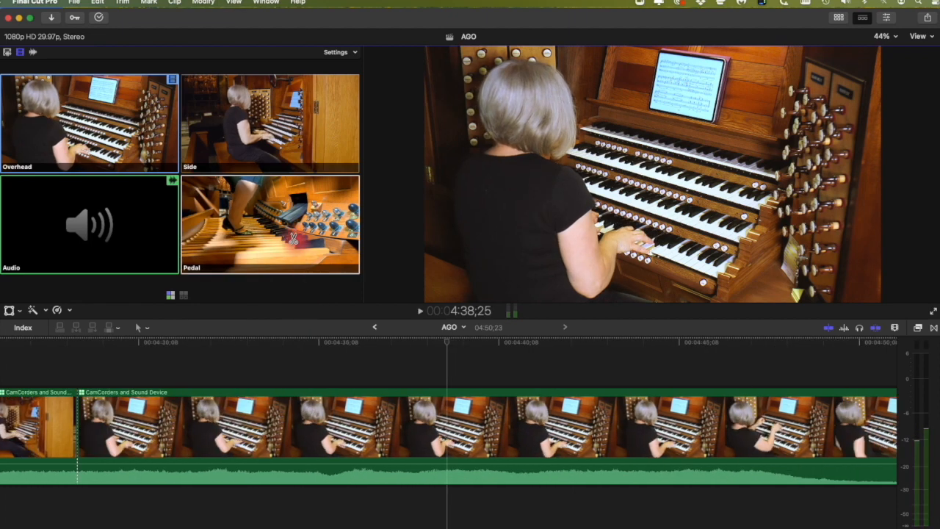
pyautogui.click(292, 237)
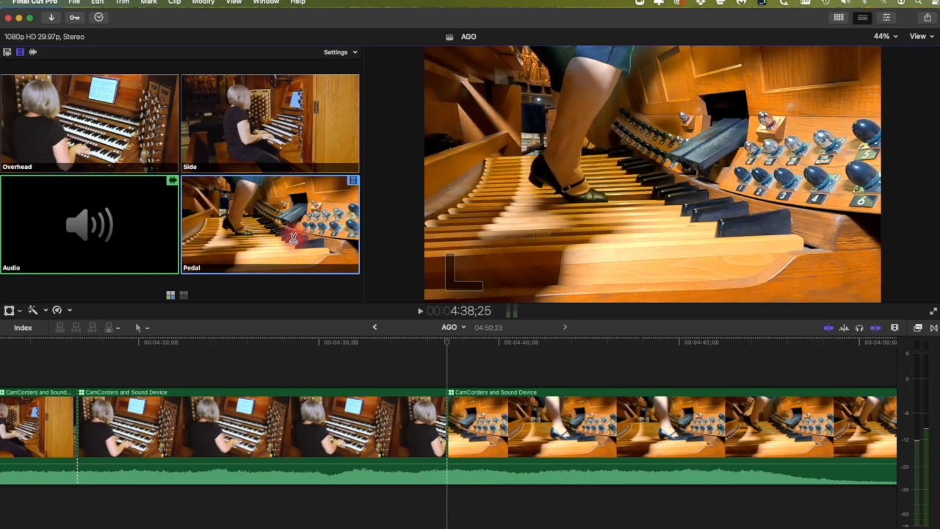
pyautogui.press('space')
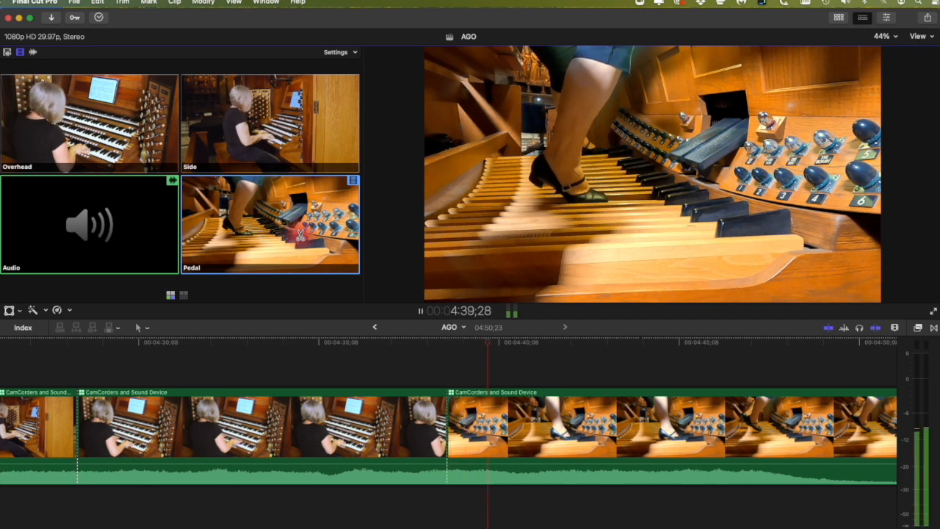
pyautogui.press('space')
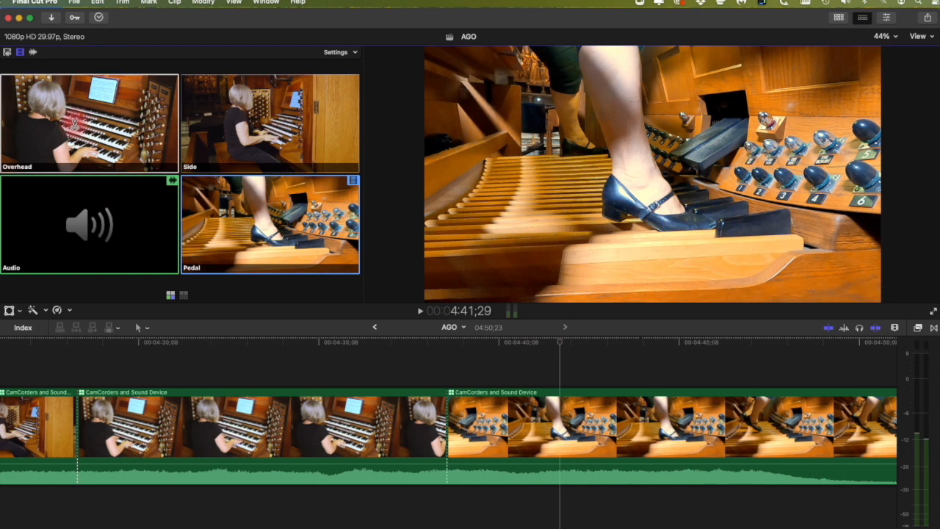
pyautogui.click(279, 125)
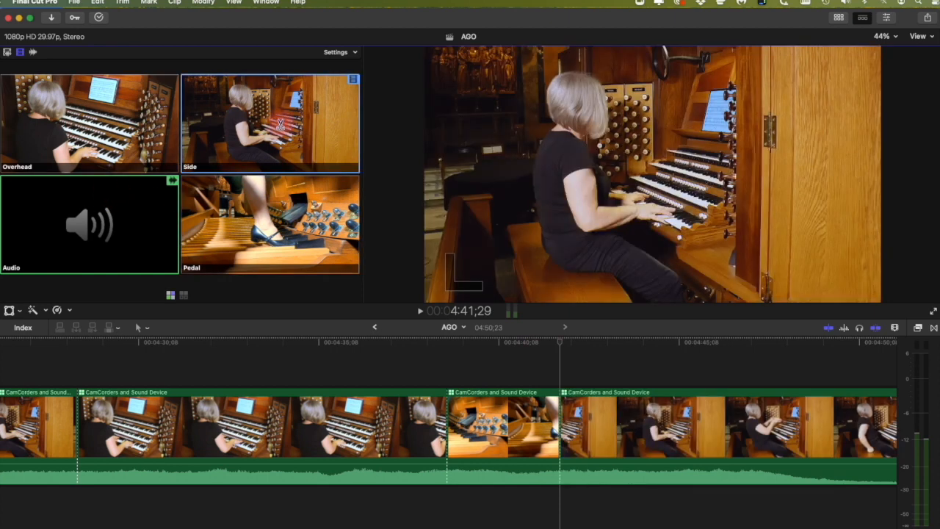
pyautogui.press('space')
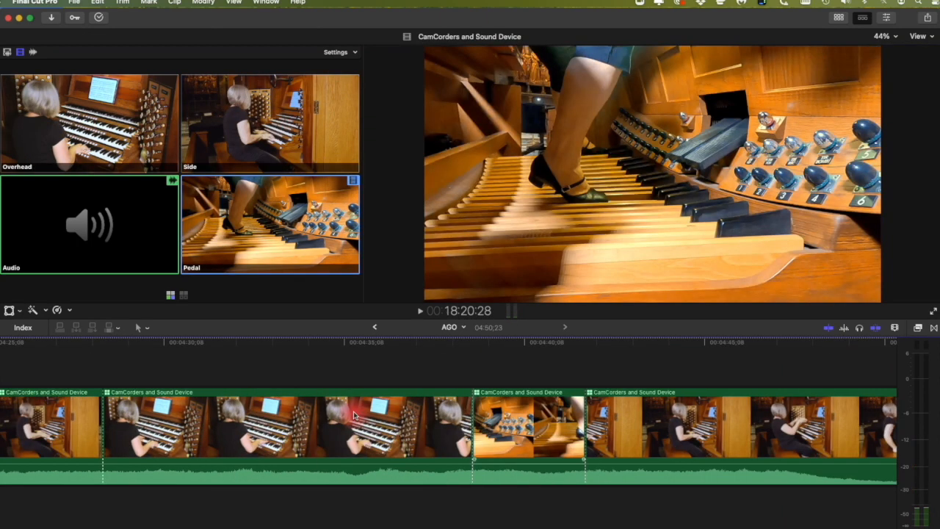
# Step: Review from 4:30, then roll the Overhead-to-Pedal cut about 5;07 earlier with the Trim tool
pyautogui.moveTo(192, 350); pyautogui.dragTo(165, 351)
pyautogui.press('space')
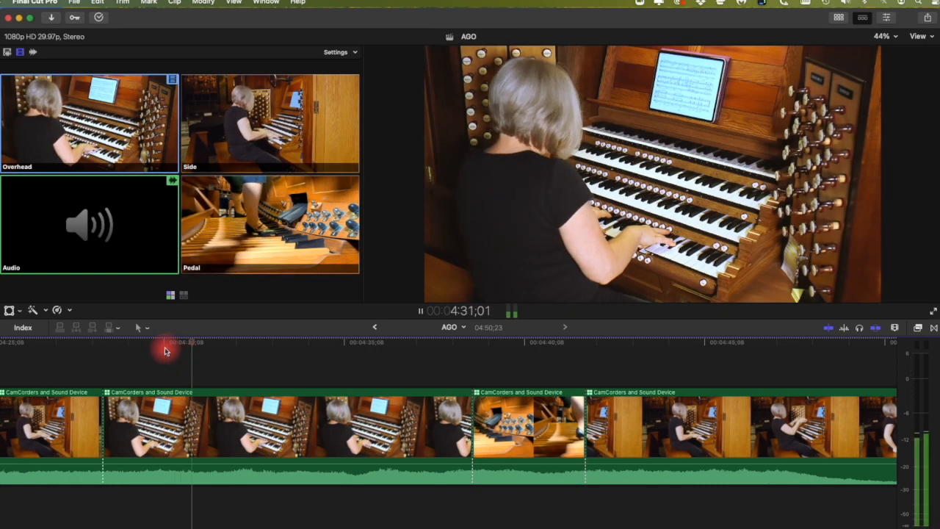
pyautogui.press('space')
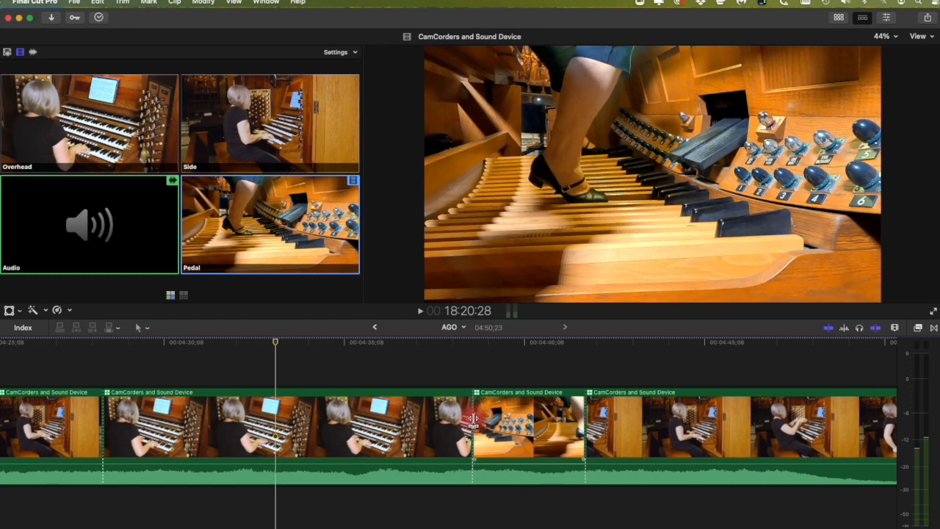
pyautogui.click(140, 327)
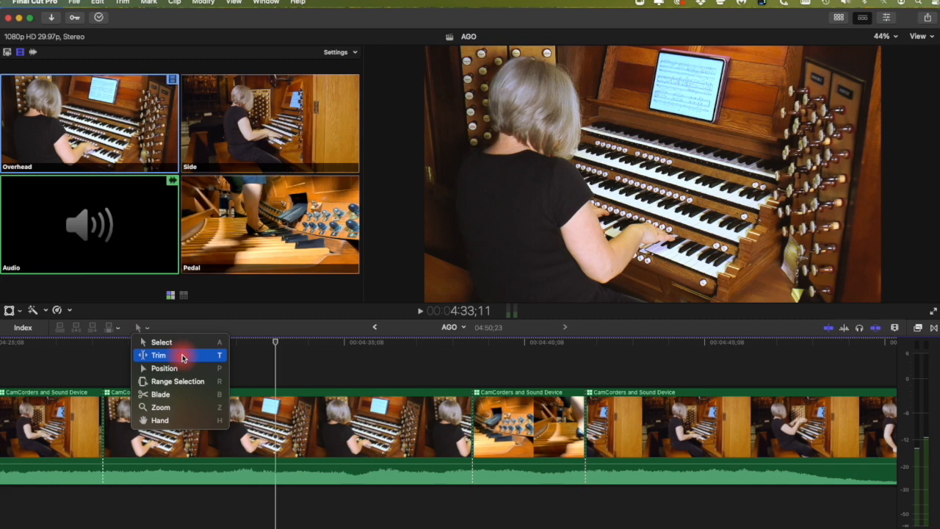
pyautogui.click(402, 331)
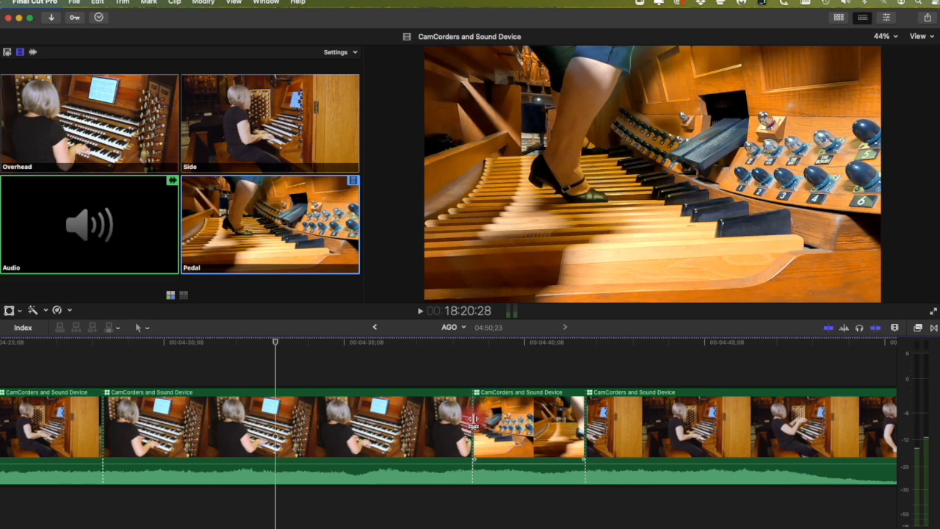
pyautogui.moveTo(474, 418); pyautogui.dragTo(275, 416)
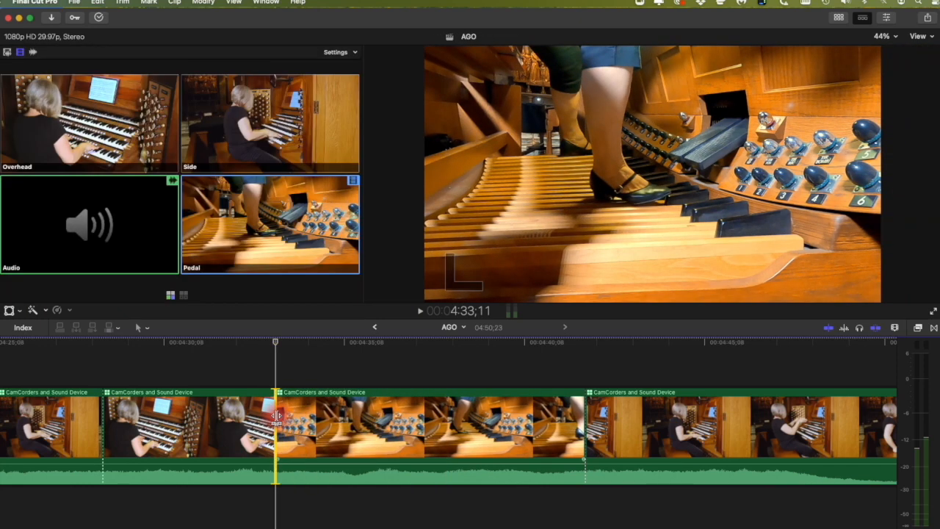
# Step: Replay from 4:28;06 and cut to the Side angle at 4:36;28
pyautogui.click(91, 364)
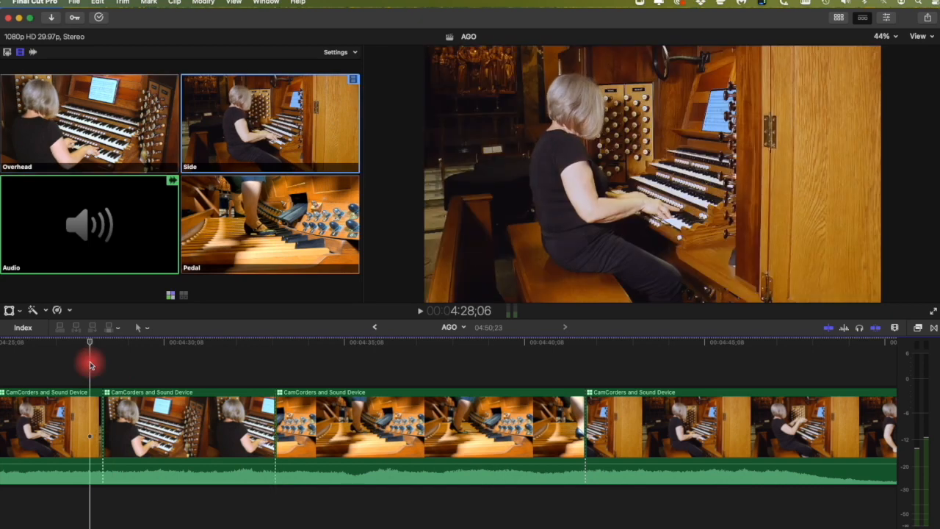
pyautogui.press('space')
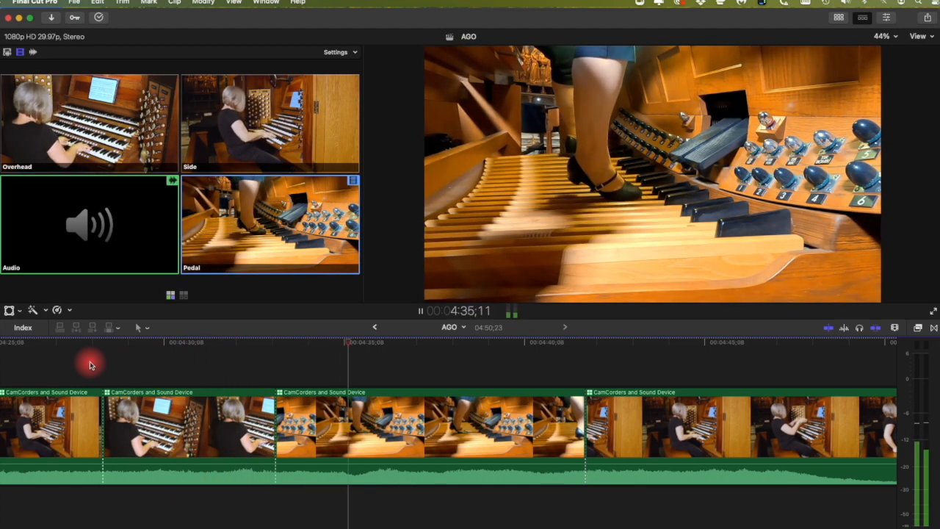
pyautogui.press('space')
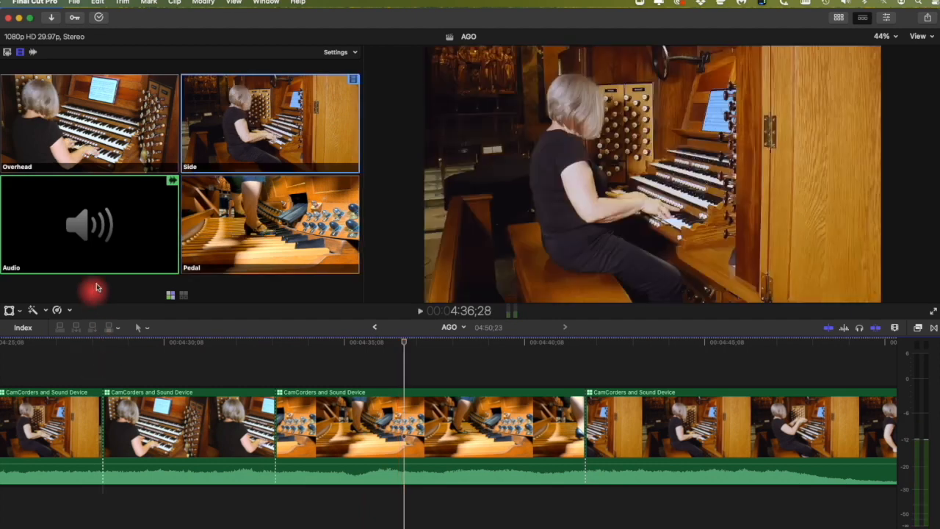
pyautogui.click(271, 133)
pyautogui.press('space')
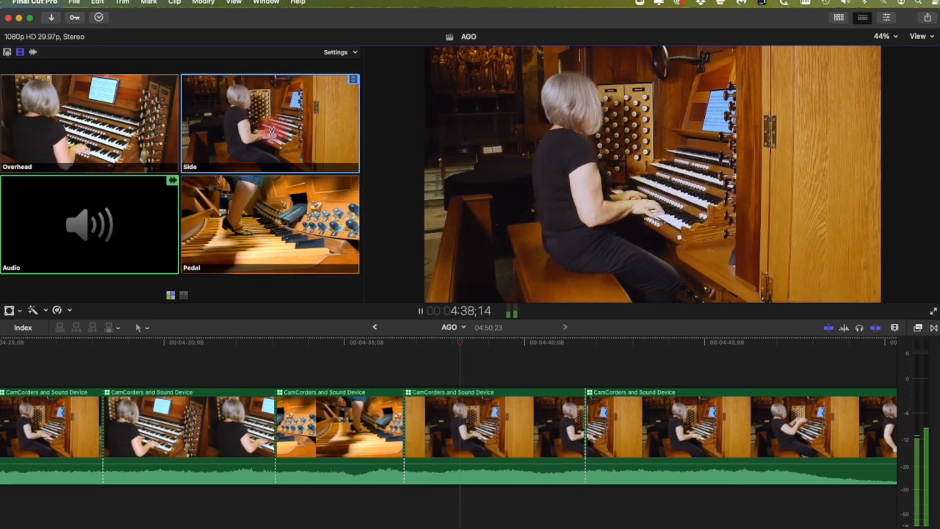
# Step: Delete the through edit between the two Side clips and play the joined clip
pyautogui.press('space')
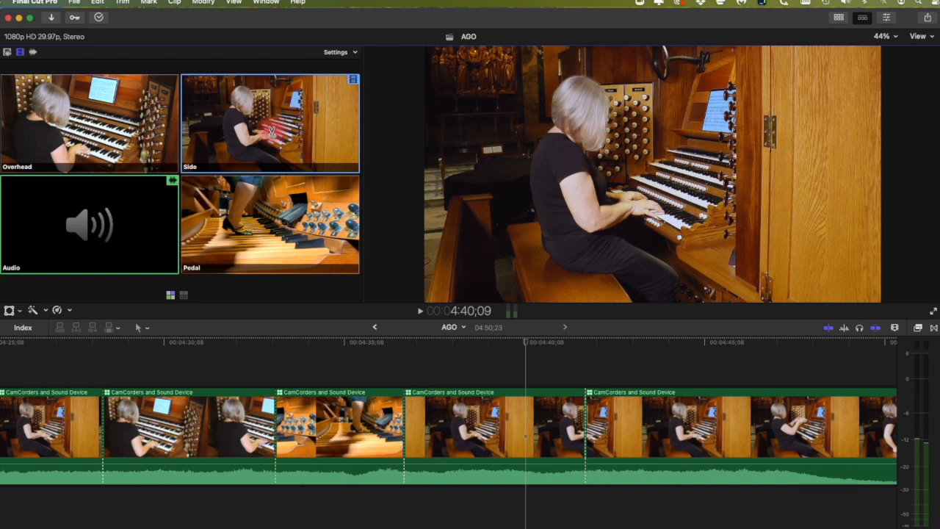
pyautogui.click(586, 440)
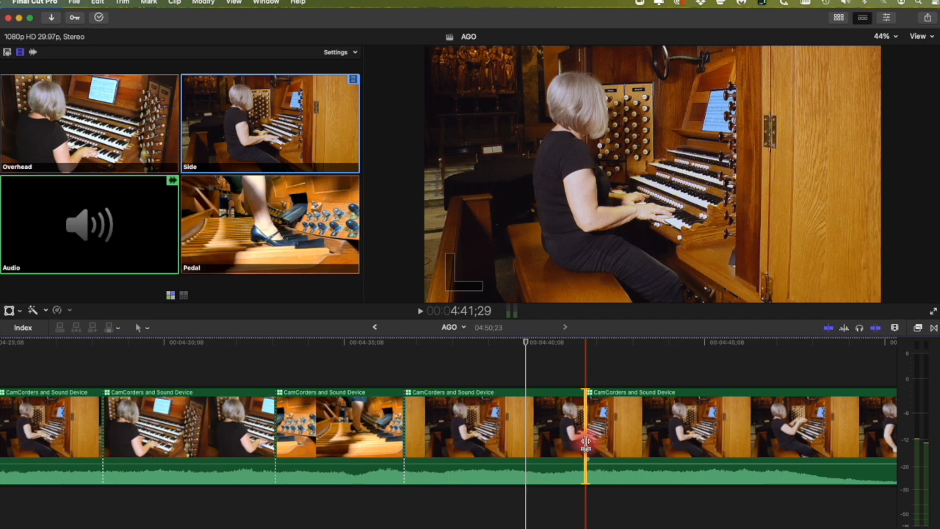
pyautogui.press('Delete')
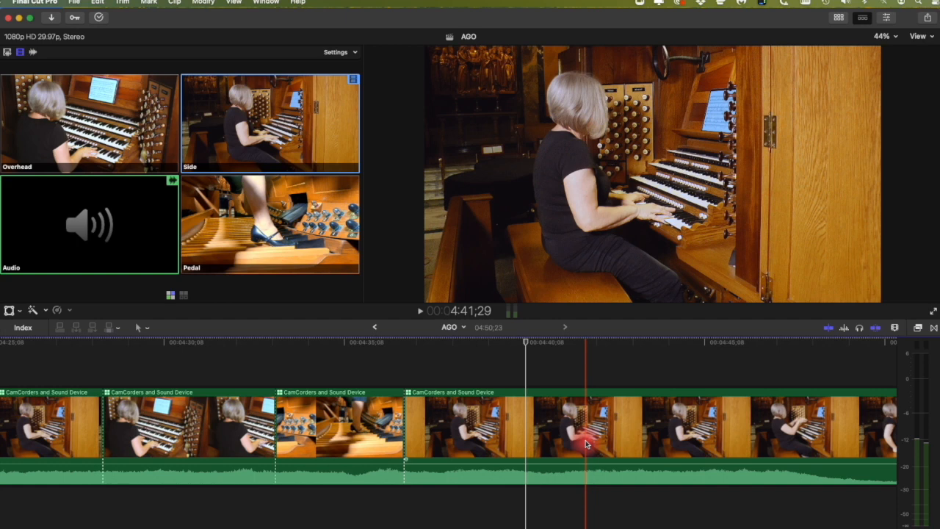
pyautogui.press('space')
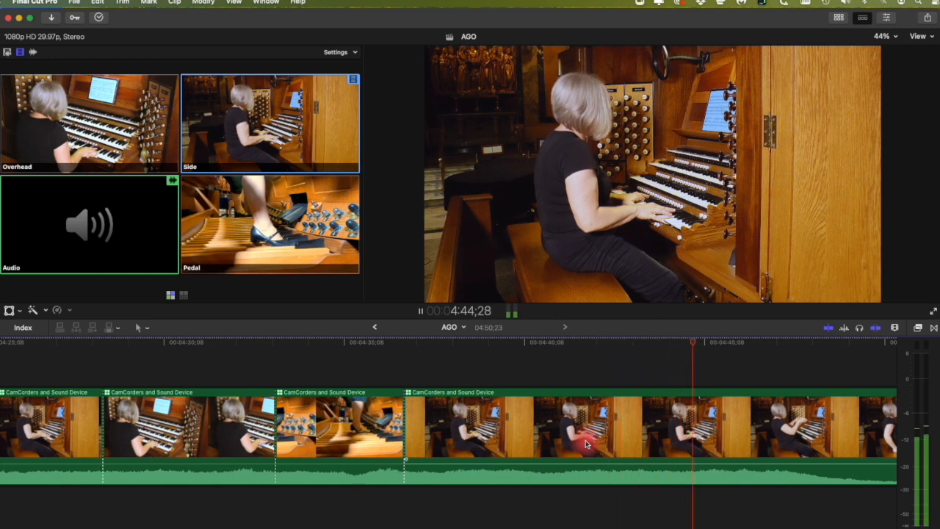
pyautogui.press('space')
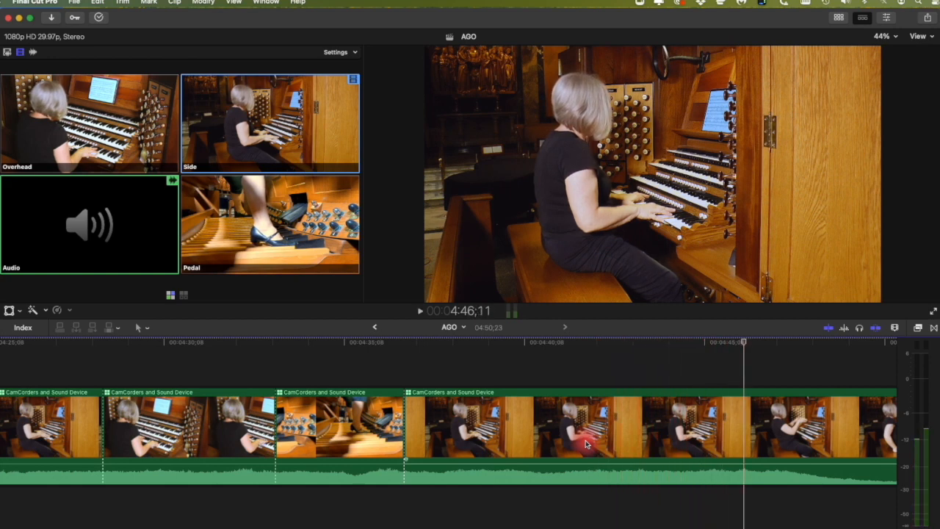
# Step: Play from 4:36;28, cut to the Overhead angle, and nudge the new cut's timing
pyautogui.click(405, 343)
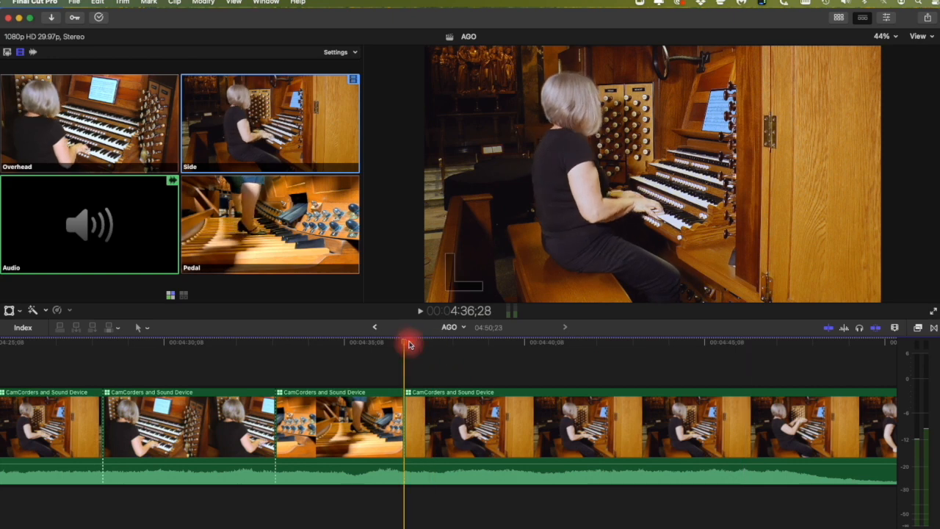
pyautogui.press('space')
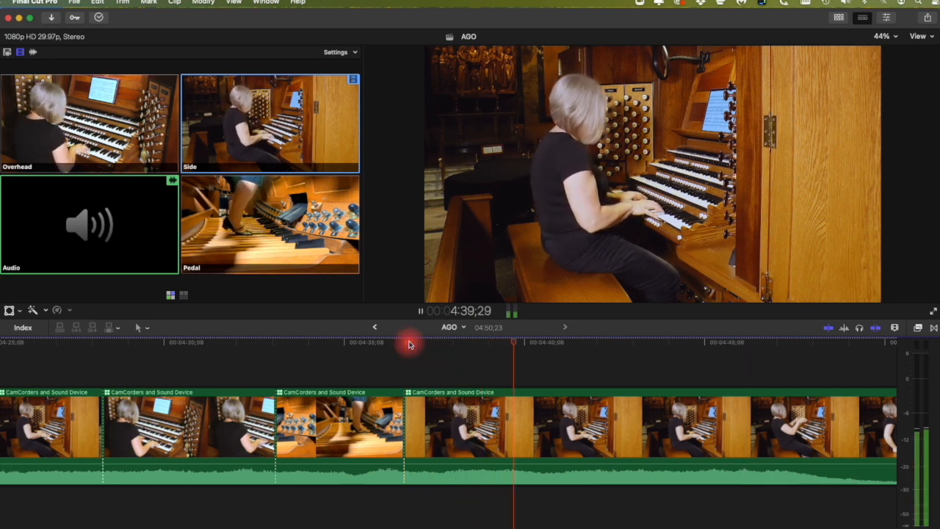
pyautogui.press('space')
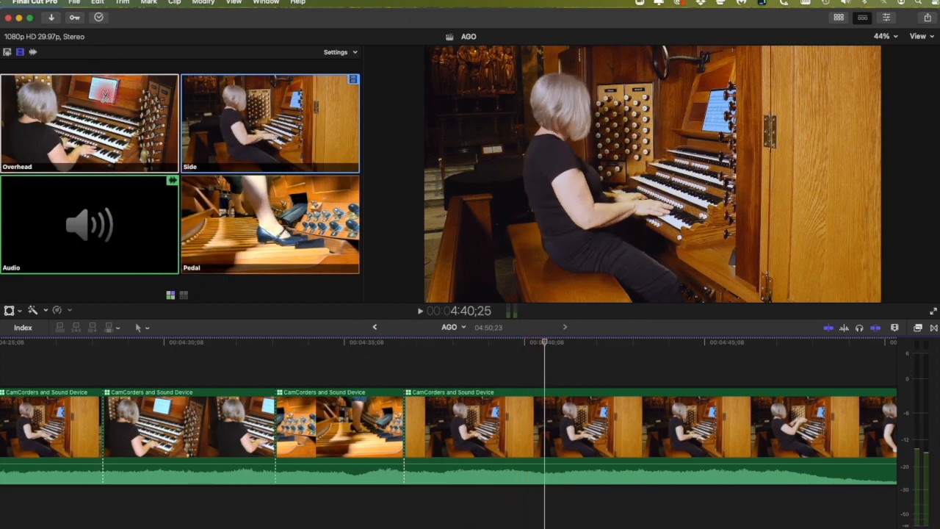
pyautogui.click(105, 95)
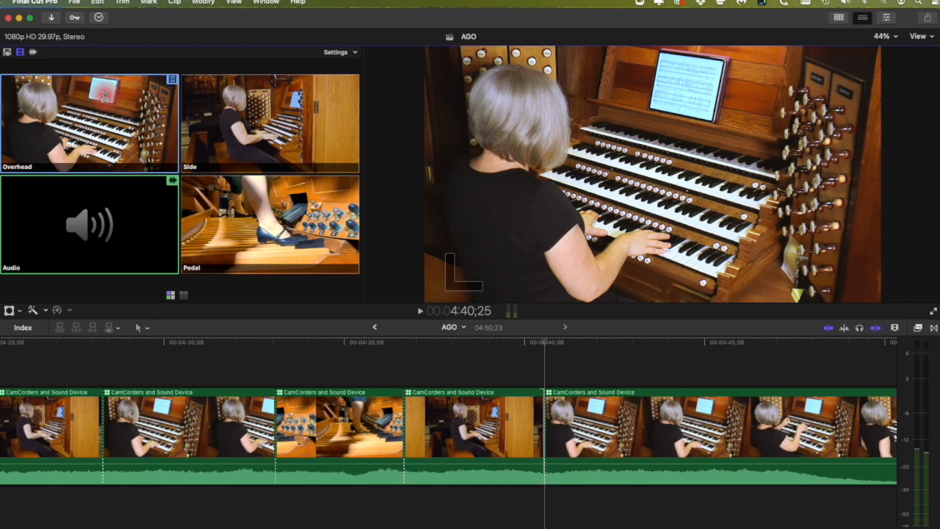
pyautogui.moveTo(545, 443); pyautogui.dragTo(534, 444)
# Step: Return the playhead to about 4:14 and play the edit back full screen
pyautogui.hscroll(-6, 534, 444)
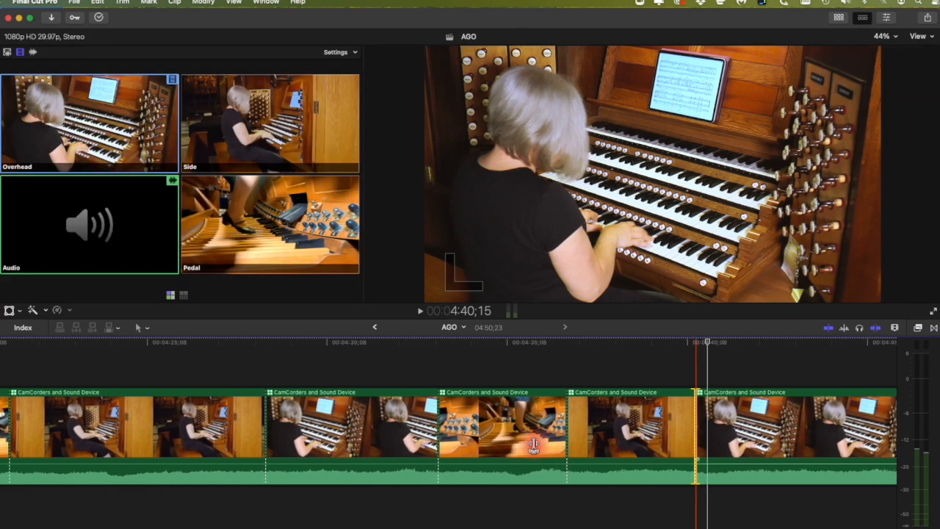
pyautogui.hscroll(-10, 534, 444)
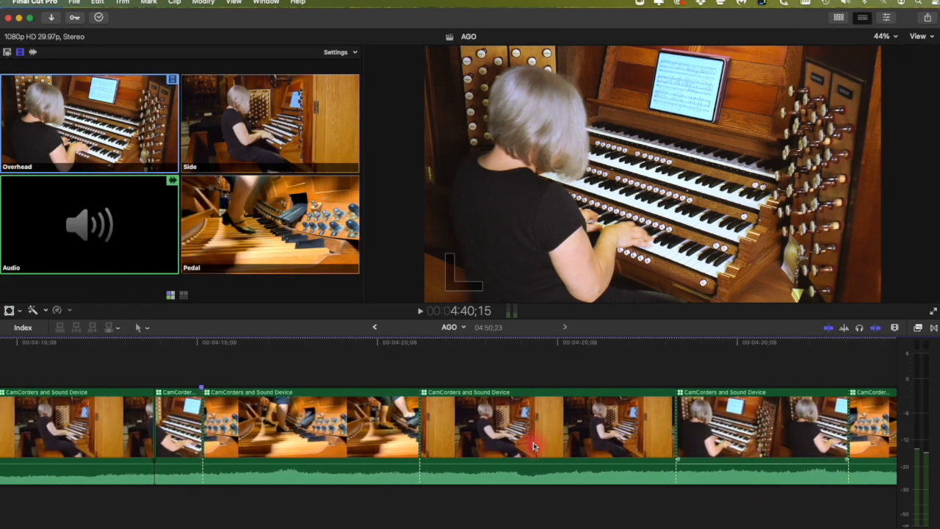
pyautogui.hscroll(-2, 534, 444)
pyautogui.moveTo(351, 352); pyautogui.dragTo(197, 350)
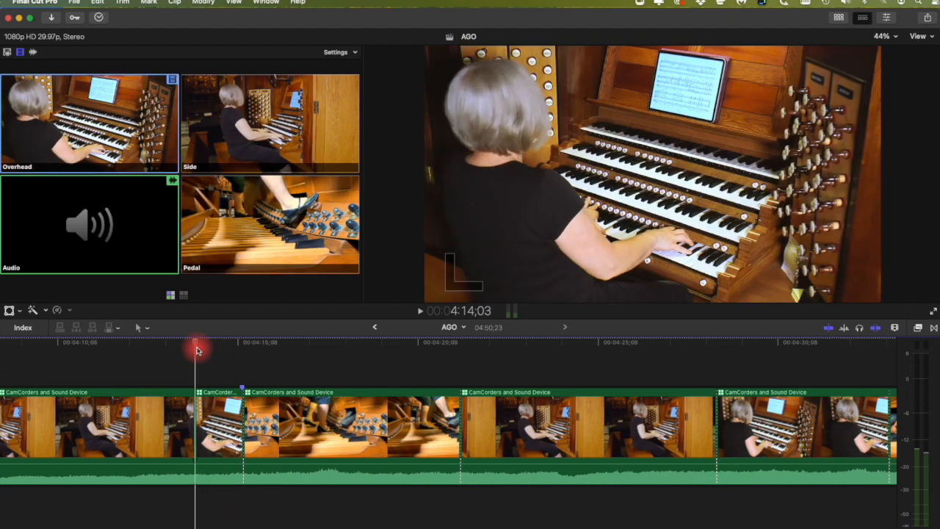
pyautogui.moveTo(197, 350); pyautogui.dragTo(197, 350)
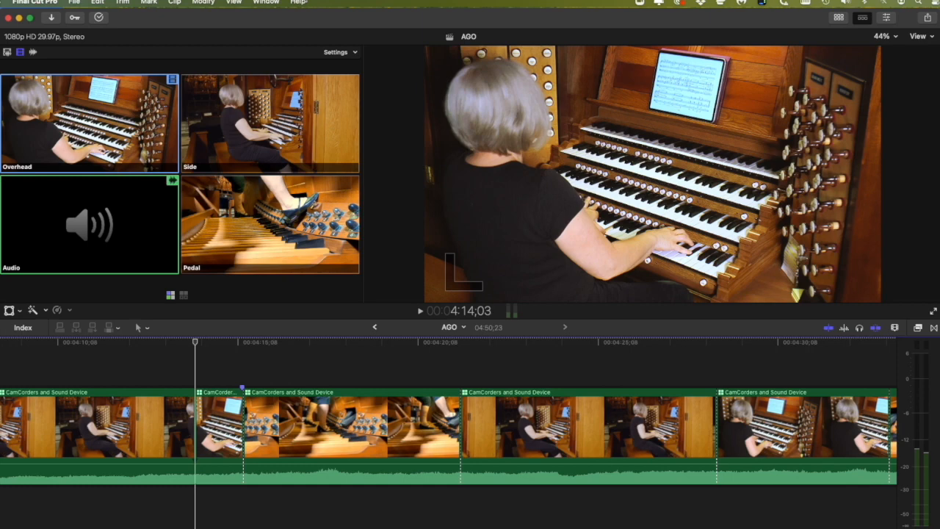
pyautogui.press('shift+super+f')
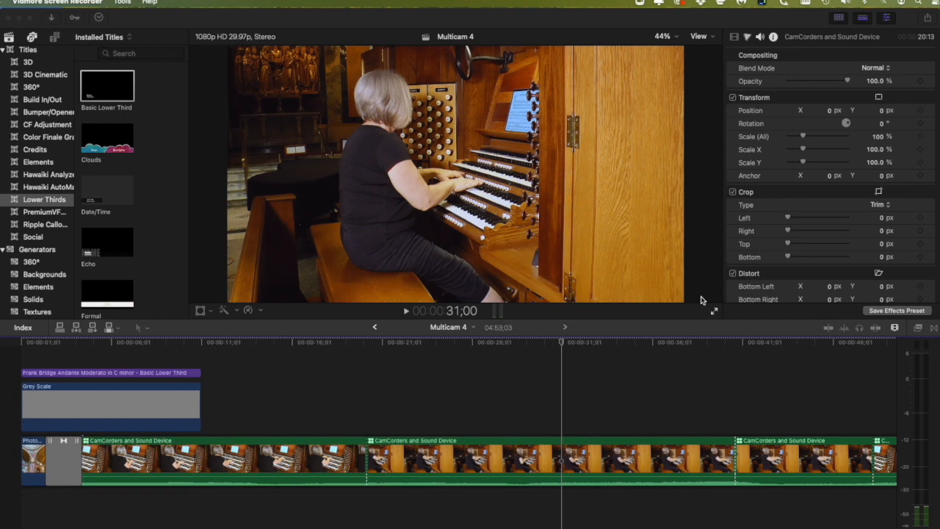
# Step: Exit full-screen playback and show the Frank Bridge lower-third title at about 00:05
pyautogui.click(74, 350)
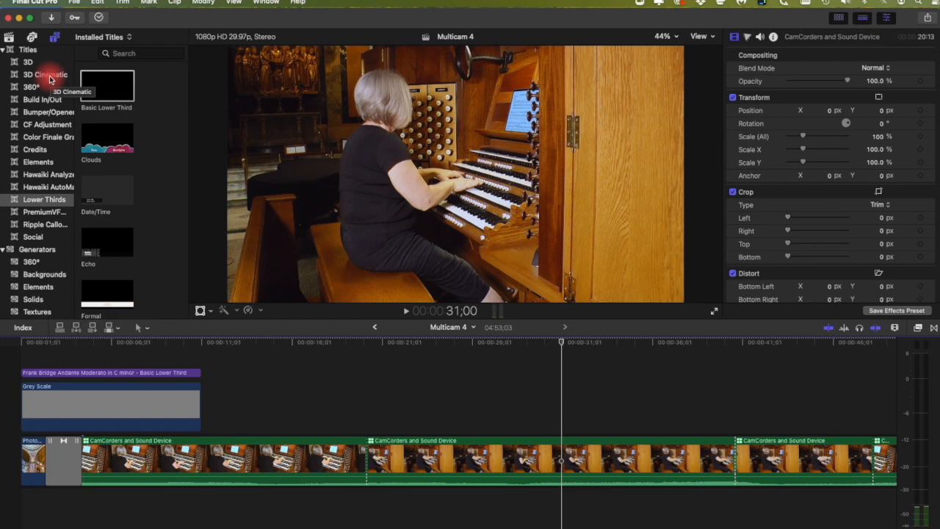
pyautogui.click(94, 350)
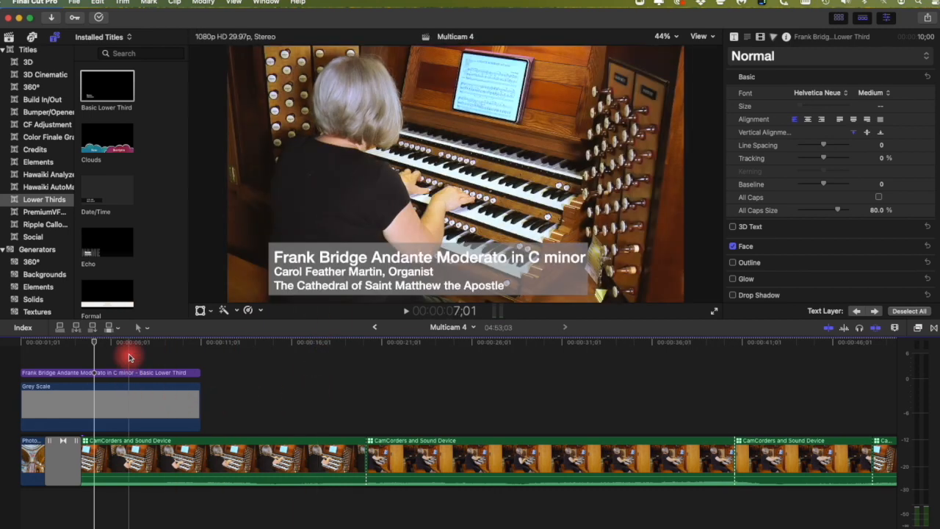
# Step: Try a Date/Time lower-third title over the second clip, then delete it
pyautogui.click(103, 199)
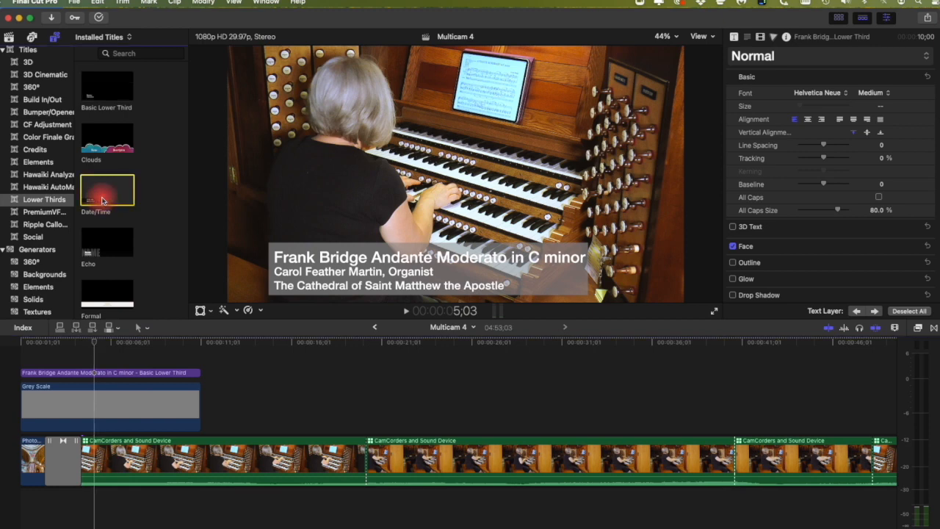
pyautogui.moveTo(102, 200); pyautogui.dragTo(375, 425)
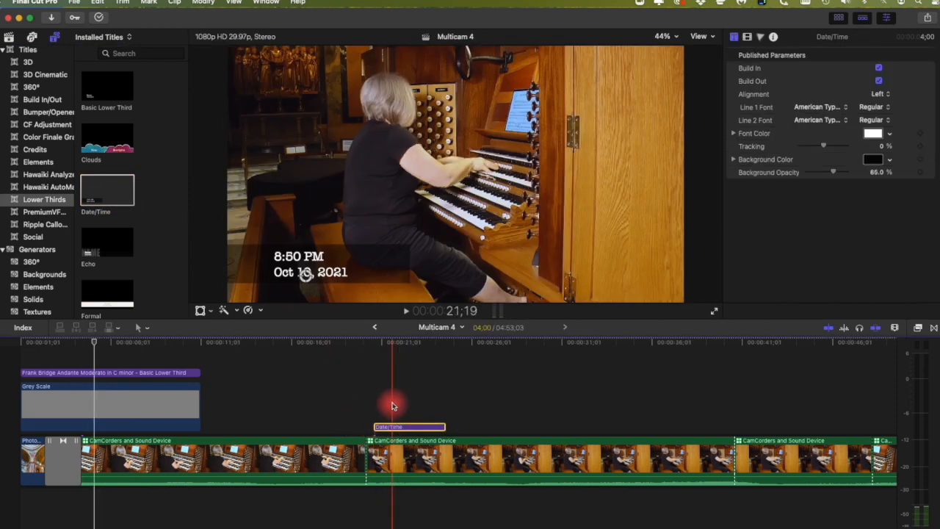
pyautogui.click(407, 359)
pyautogui.click(406, 426)
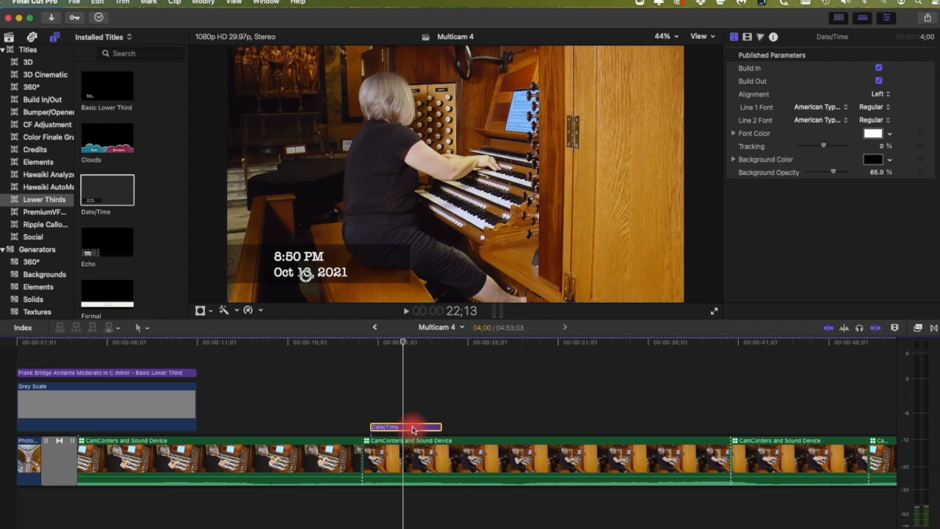
pyautogui.press('Delete')
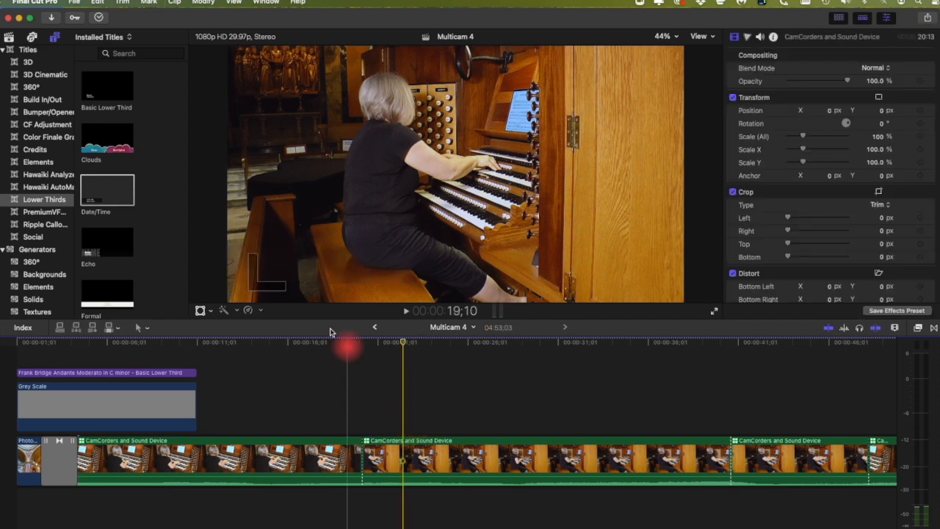
# Step: Add a Basic Lower Third above the second multicam clip and slide it later
pyautogui.click(107, 96)
pyautogui.moveTo(107, 96); pyautogui.dragTo(375, 411)
pyautogui.moveTo(460, 424); pyautogui.dragTo(609, 413)
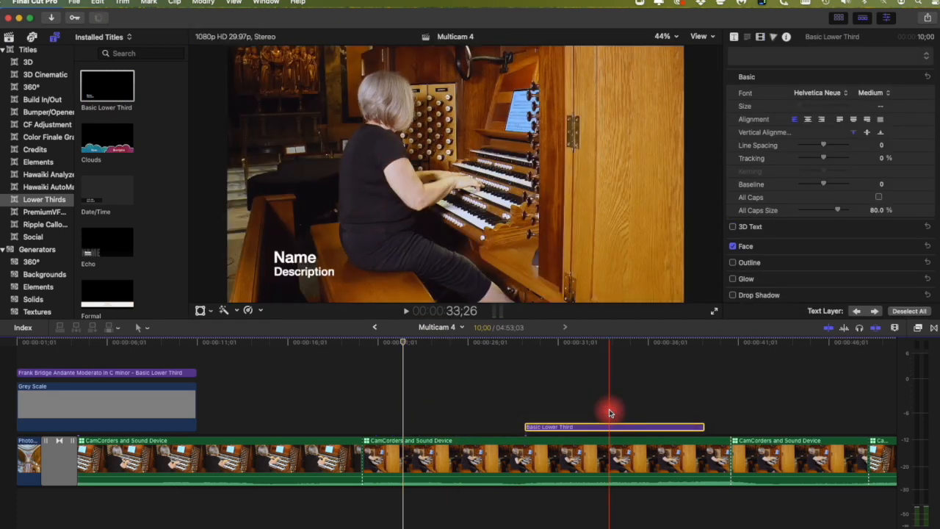
pyautogui.hscroll(-1, 571, 431)
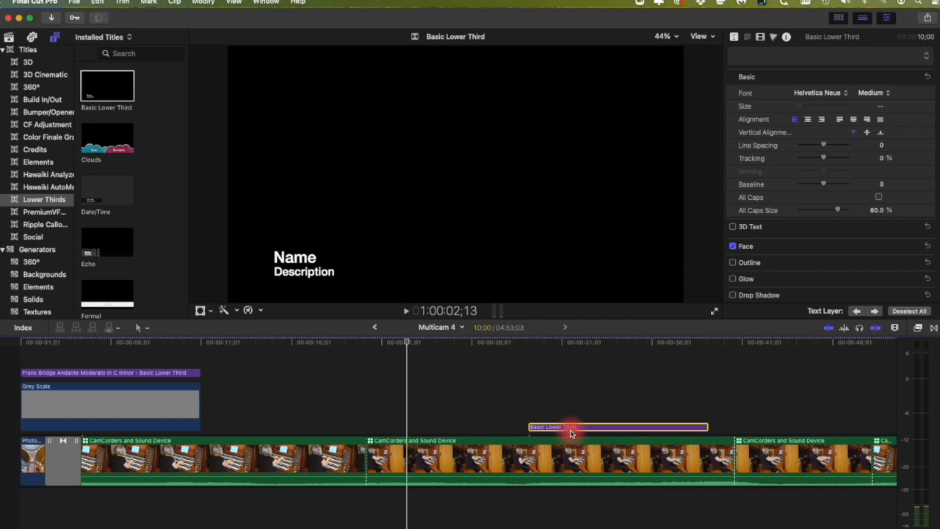
# Step: Replace the lower third's Name placeholder with 'Test Test'
pyautogui.click(587, 342)
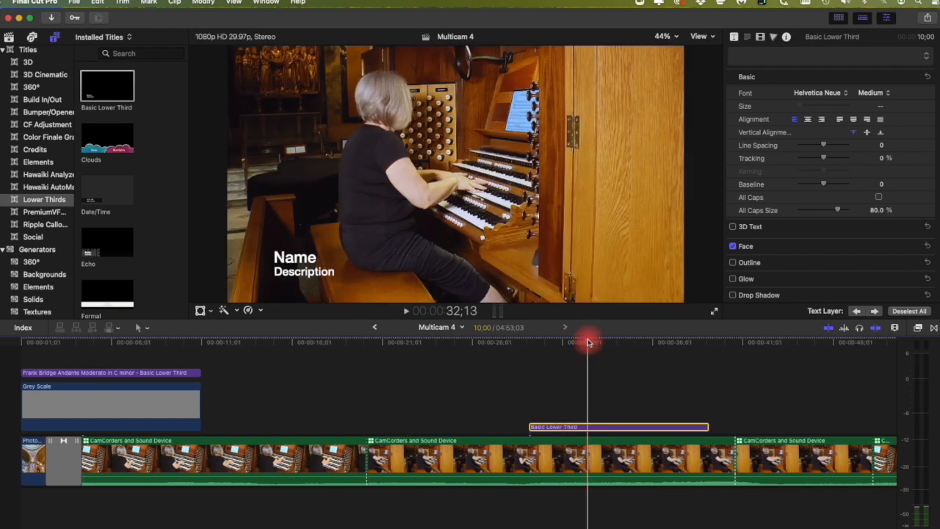
pyautogui.doubleClick(288, 258)
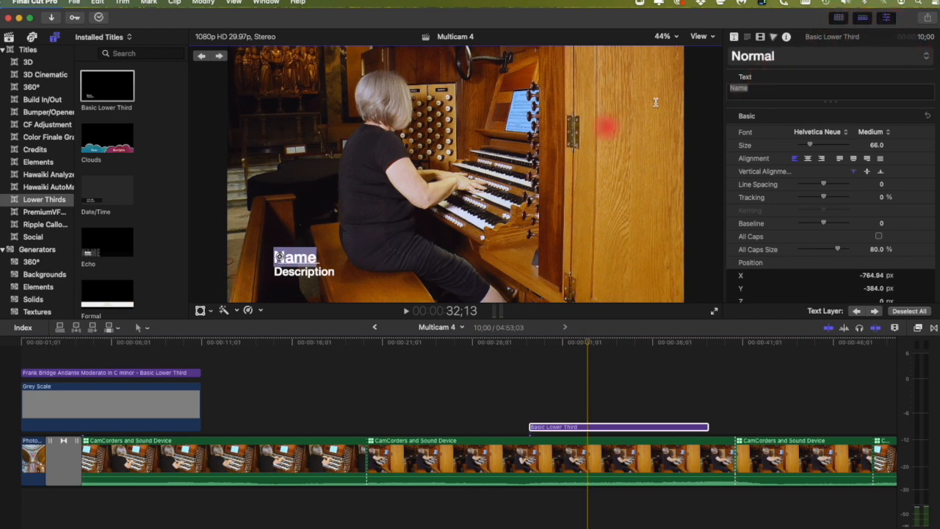
pyautogui.click(759, 88)
pyautogui.moveTo(759, 88); pyautogui.dragTo(726, 87)
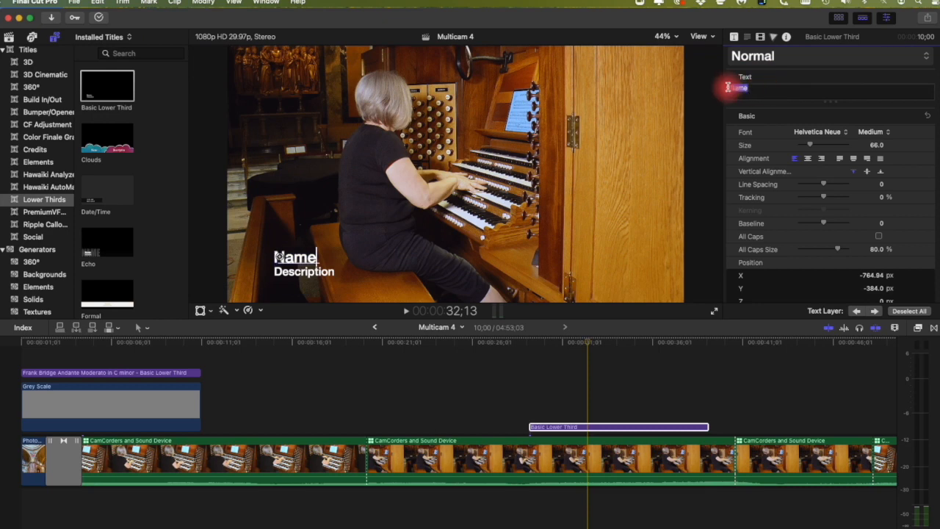
pyautogui.doubleClick(287, 257)
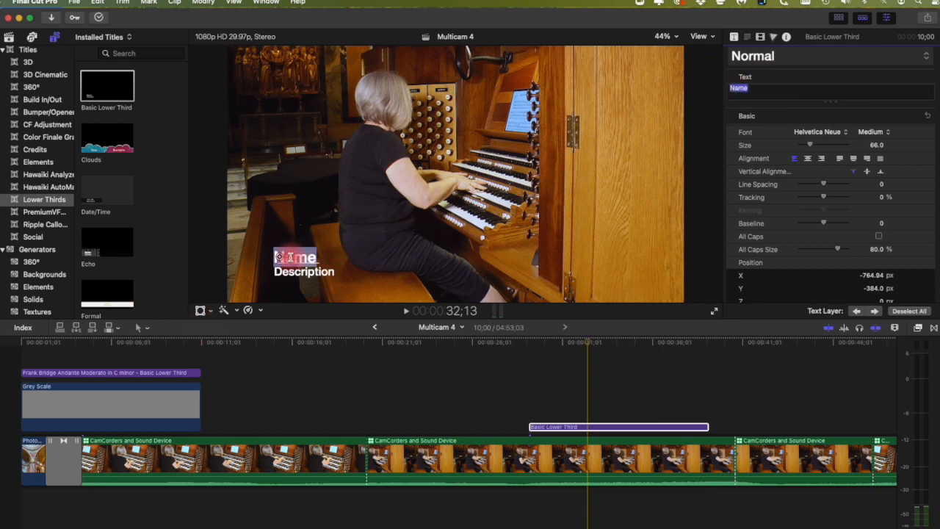
pyautogui.write('Test')
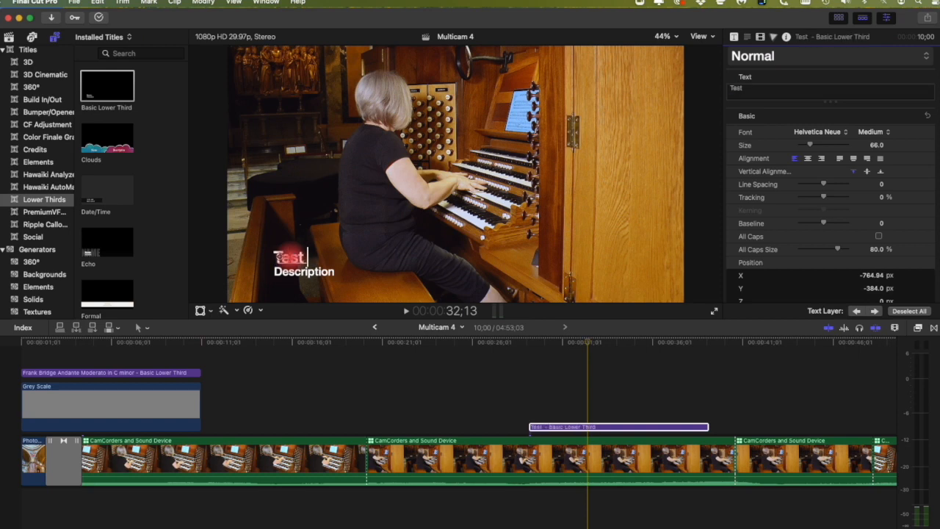
pyautogui.write(' Tes')
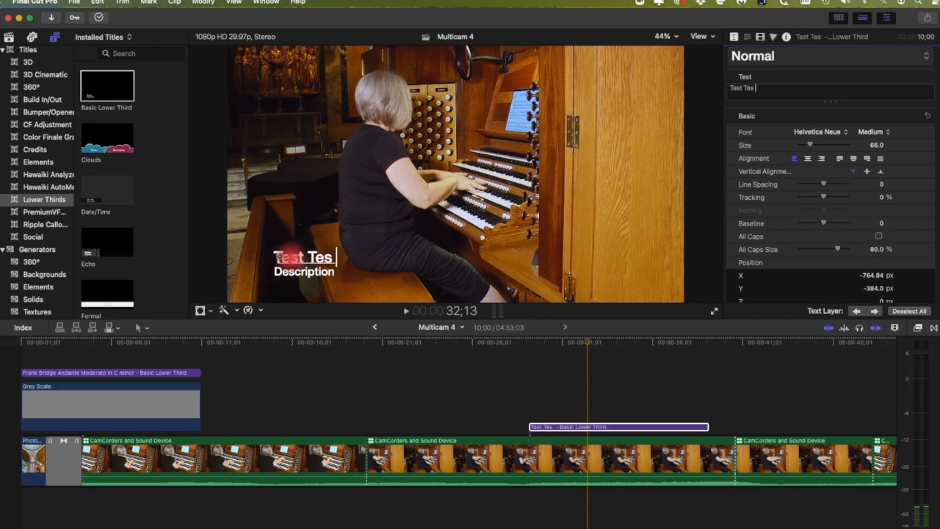
pyautogui.write('t')
# Step: Add an empty line after the Description text
pyautogui.click(310, 271)
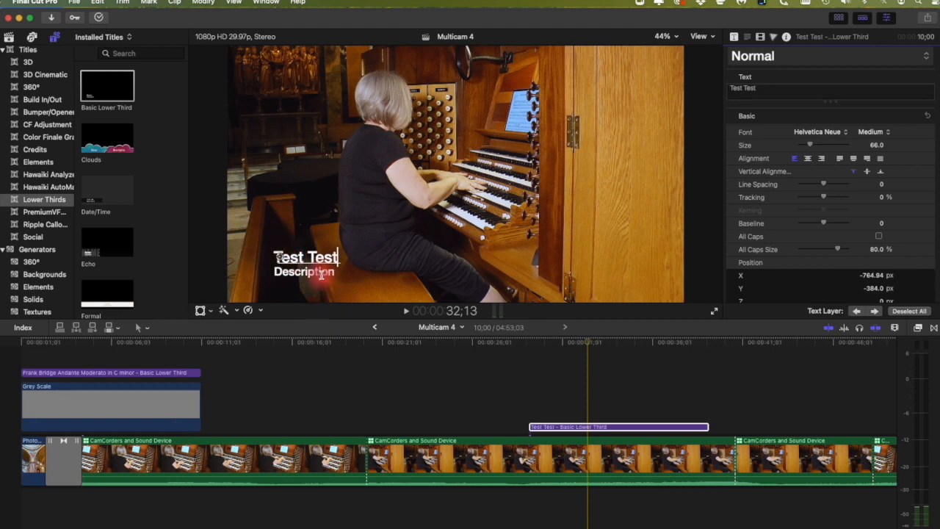
pyautogui.doubleClick(310, 272)
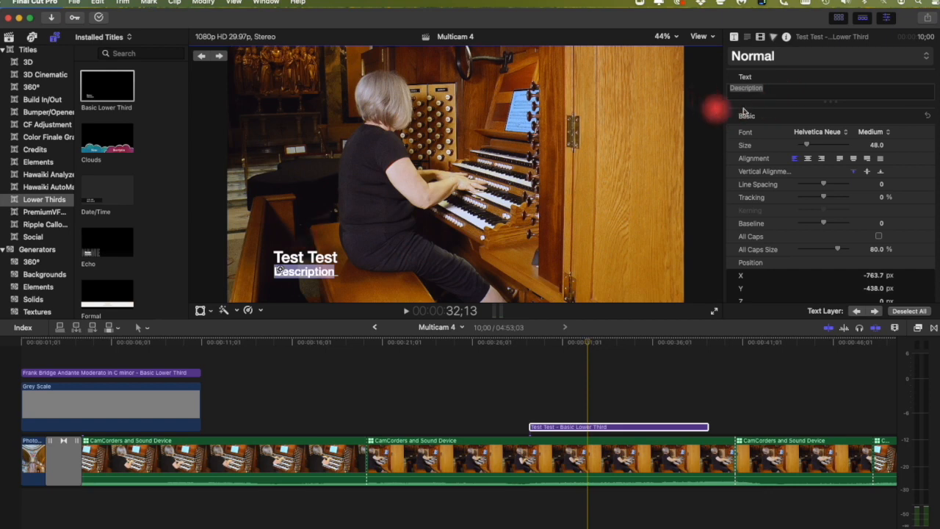
pyautogui.click(347, 273)
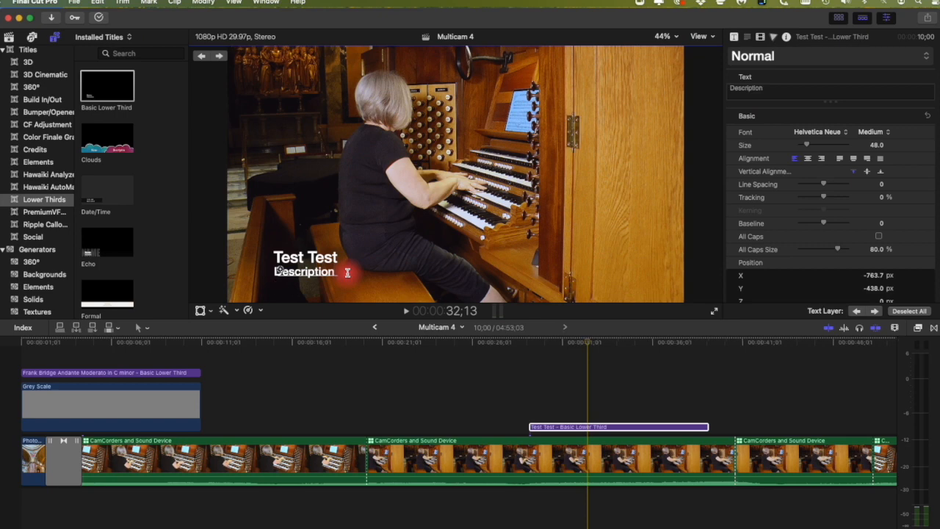
pyautogui.press('Return')
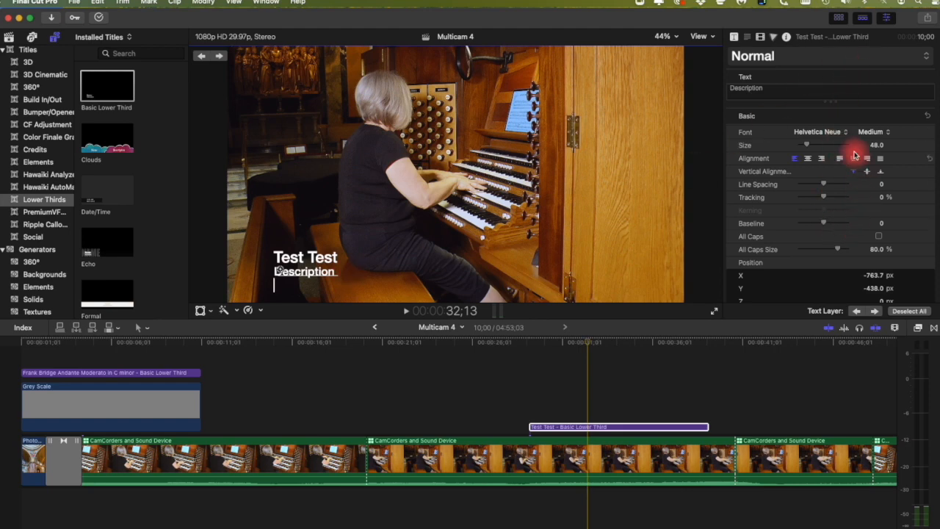
# Step: Drag a Grey Scale solid from Generators > Solids beneath the Test Test title
pyautogui.click(110, 351)
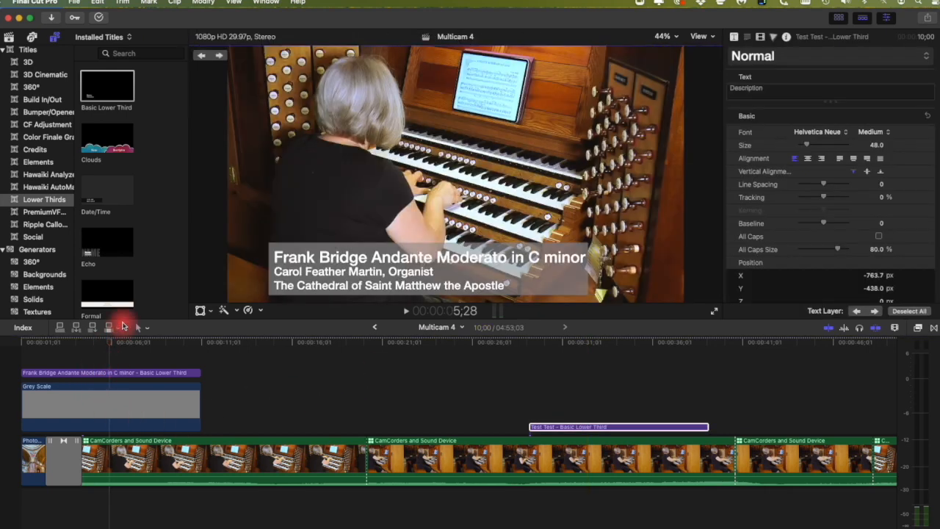
pyautogui.click(50, 252)
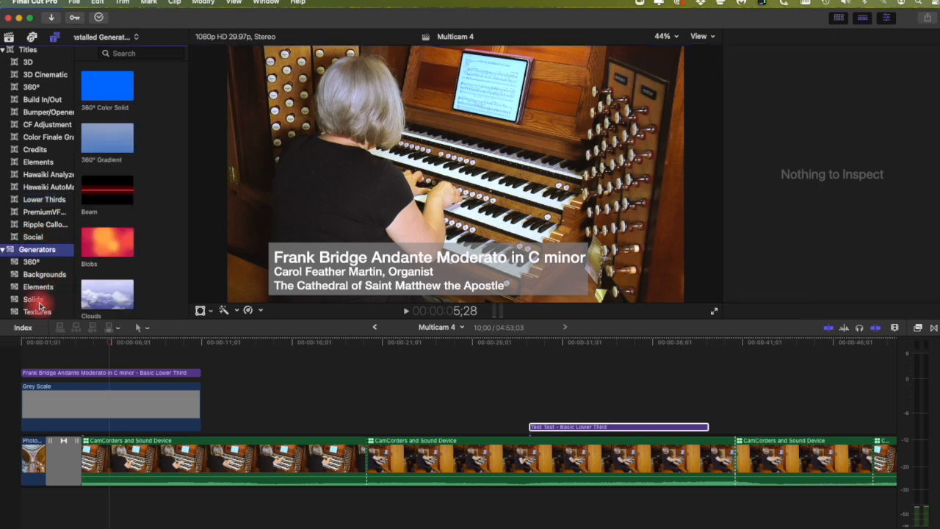
pyautogui.click(33, 299)
pyautogui.click(110, 142)
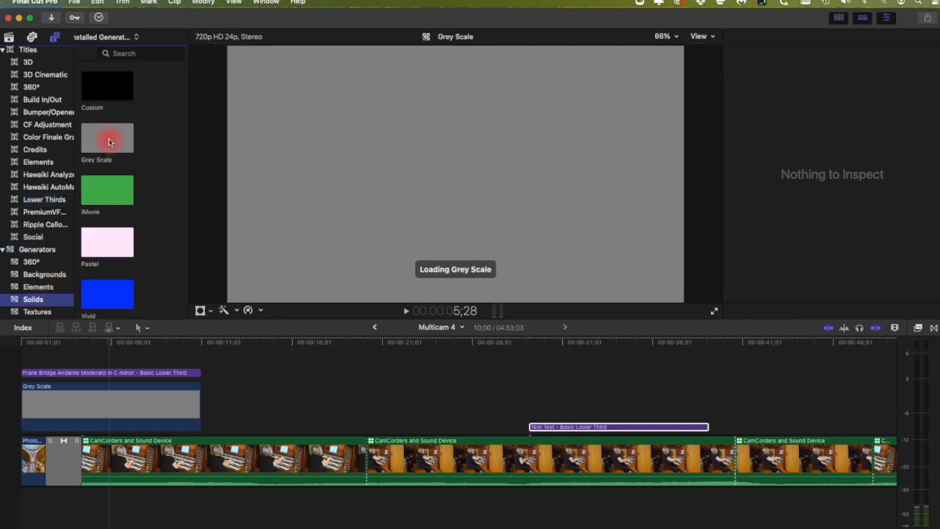
pyautogui.moveTo(110, 142); pyautogui.dragTo(535, 409)
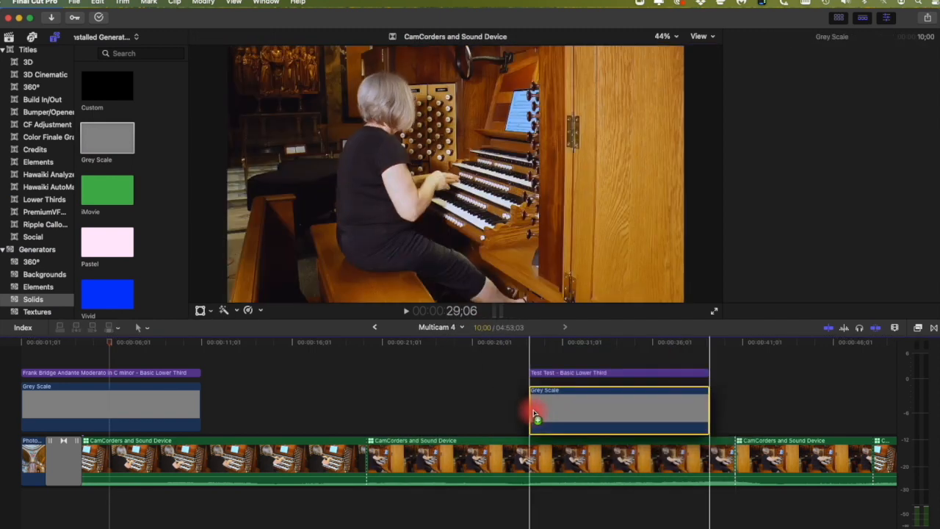
pyautogui.click(537, 343)
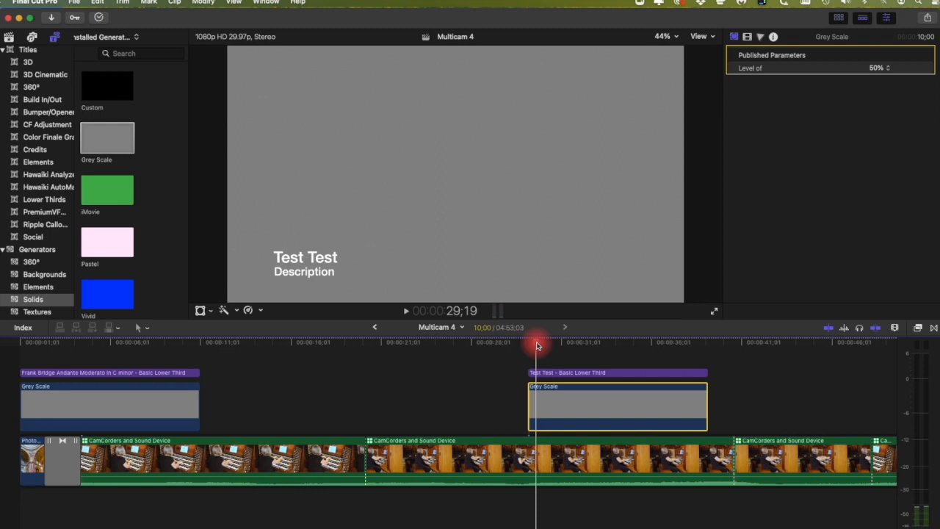
# Step: Shrink the grey solid with on-screen transform handles into a narrow bar behind the title
pyautogui.click(212, 311)
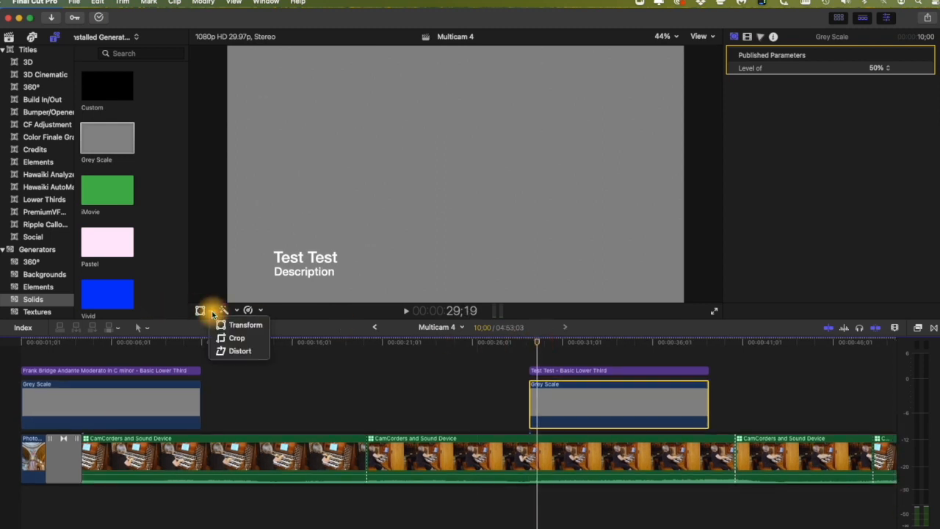
pyautogui.click(247, 326)
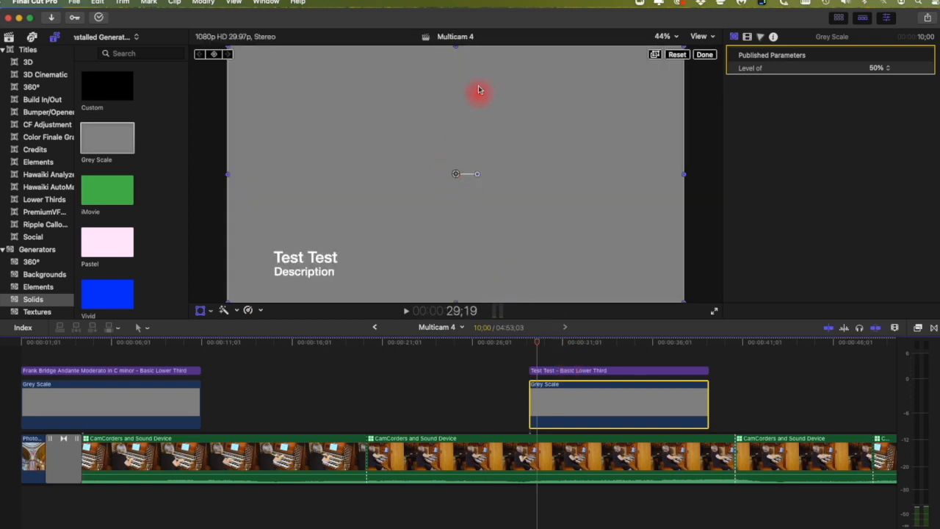
pyautogui.moveTo(457, 47); pyautogui.dragTo(453, 150)
pyautogui.moveTo(682, 174); pyautogui.dragTo(331, 261)
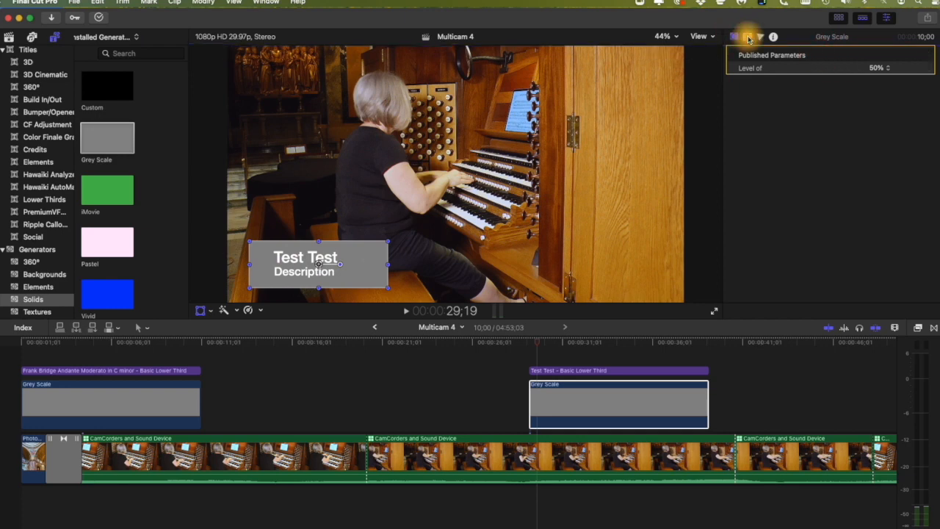
# Step: Lower the grey bar's opacity to about 64%
pyautogui.click(734, 37)
pyautogui.moveTo(846, 81)
pyautogui.mouseDown()
pyautogui.moveTo(818, 84)
pyautogui.moveTo(841, 88)
pyautogui.moveTo(829, 89)
pyautogui.mouseUp()
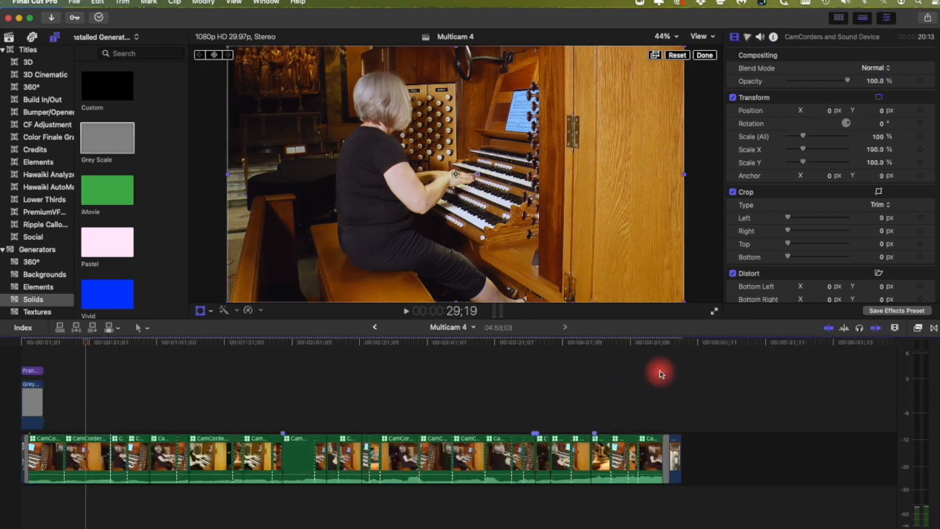
pyautogui.click(660, 375)
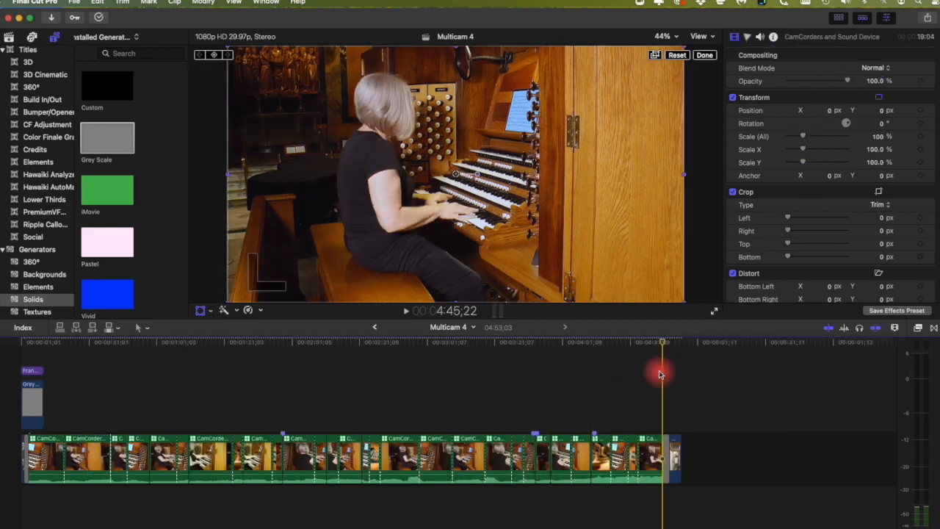
# Step: Play the ending from 4:41;07 and delete the closing organ photo clip
pyautogui.click(654, 345)
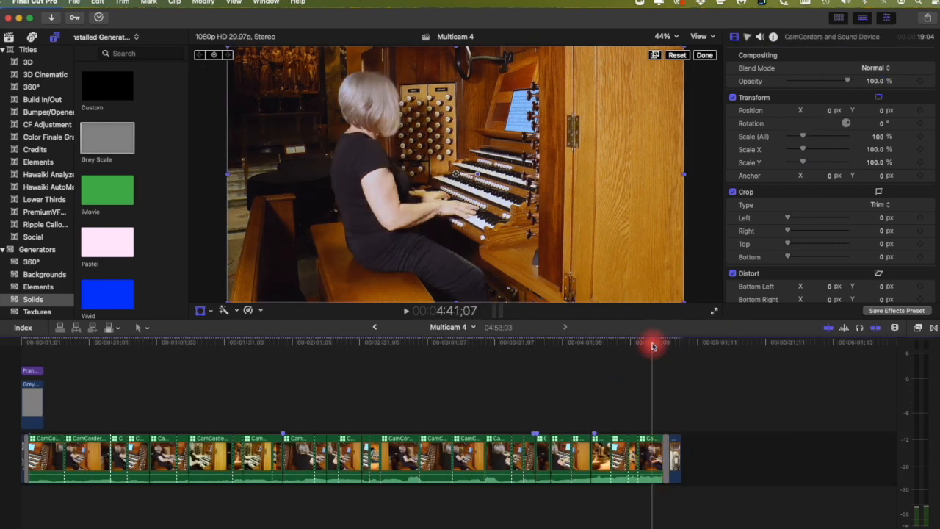
pyautogui.press('space')
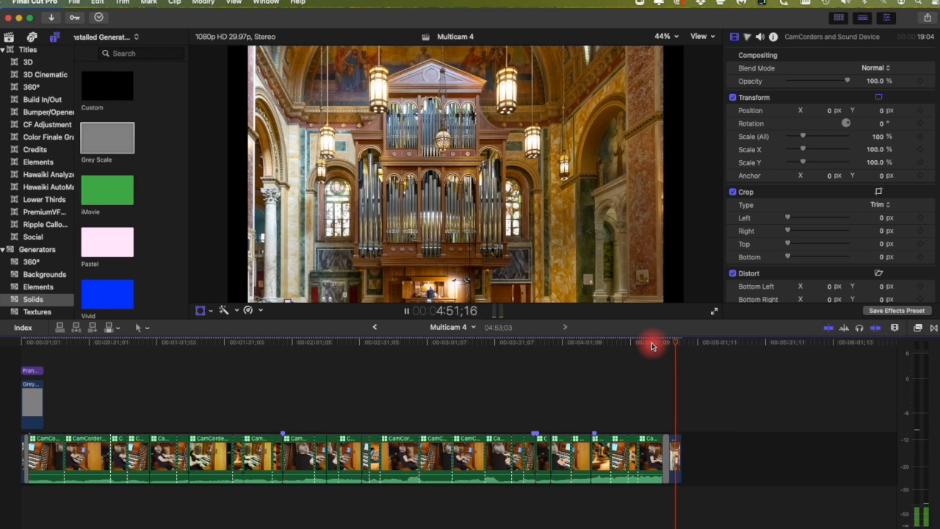
pyautogui.press('space')
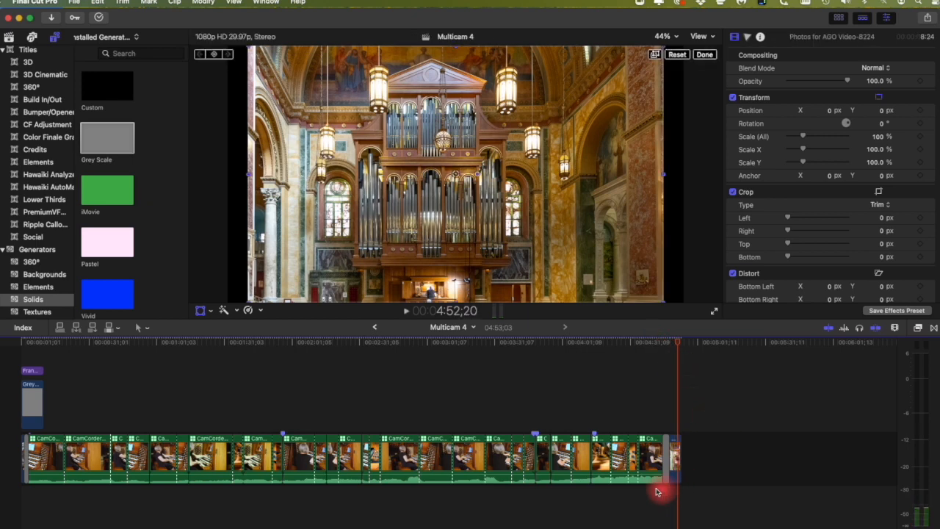
pyautogui.moveTo(657, 483); pyautogui.dragTo(656, 485)
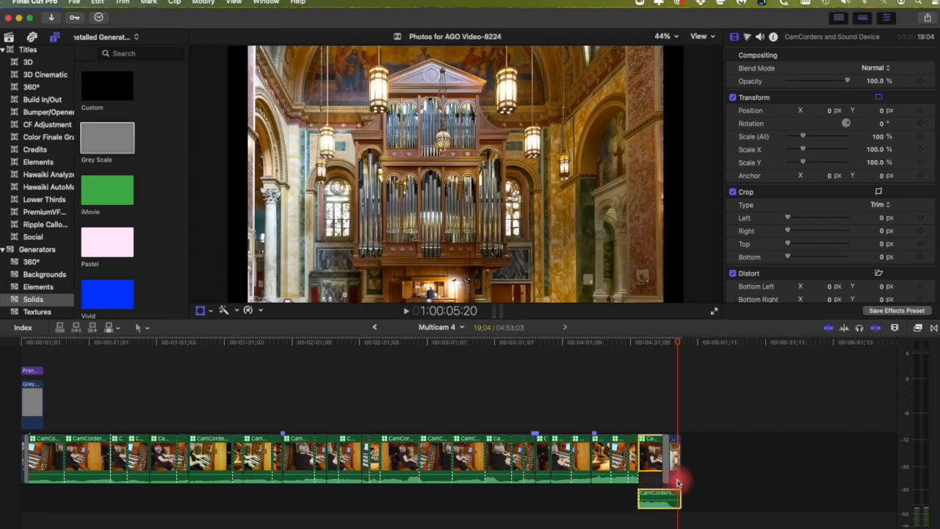
pyautogui.click(677, 482)
pyautogui.press('super+equal')
pyautogui.press('super+equal')
pyautogui.press('super+equal')
pyautogui.press('super+equal')
pyautogui.press('super+equal')
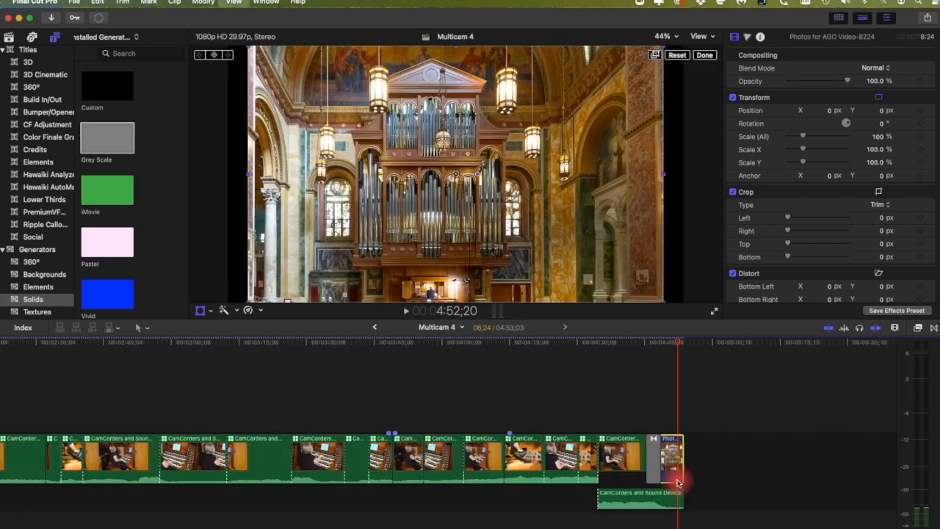
pyautogui.press('super+minus')
pyautogui.press('super+minus')
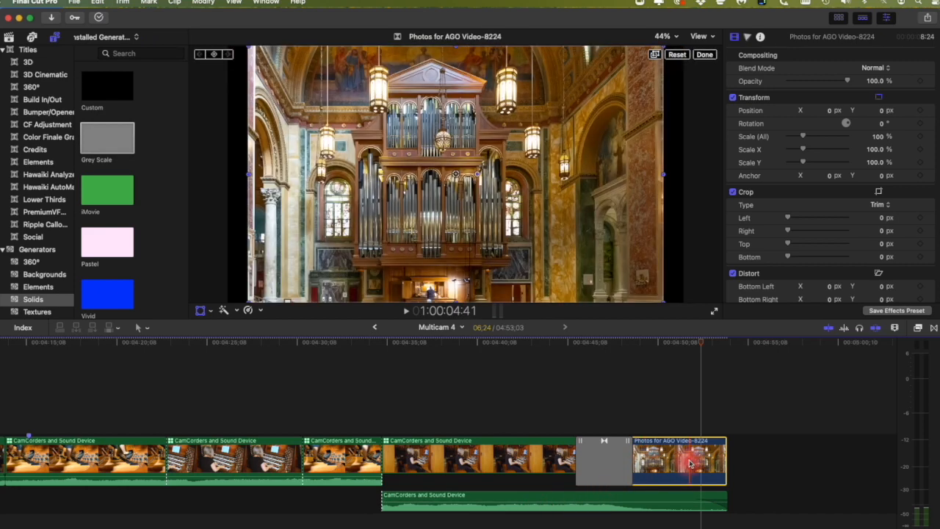
pyautogui.press('Delete')
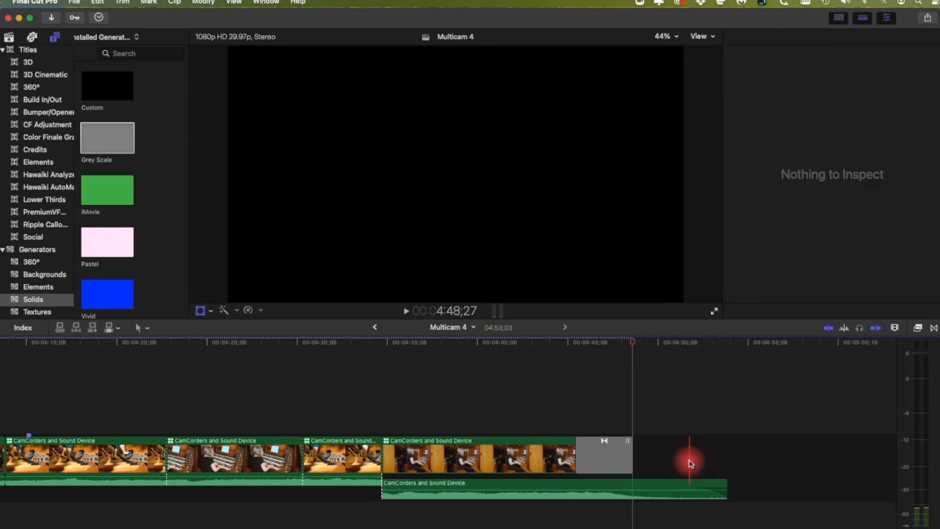
# Step: Delete the leftover transition and trim the final CamCorders clip's end 01;24 shorter
pyautogui.click(597, 462)
pyautogui.press('Delete')
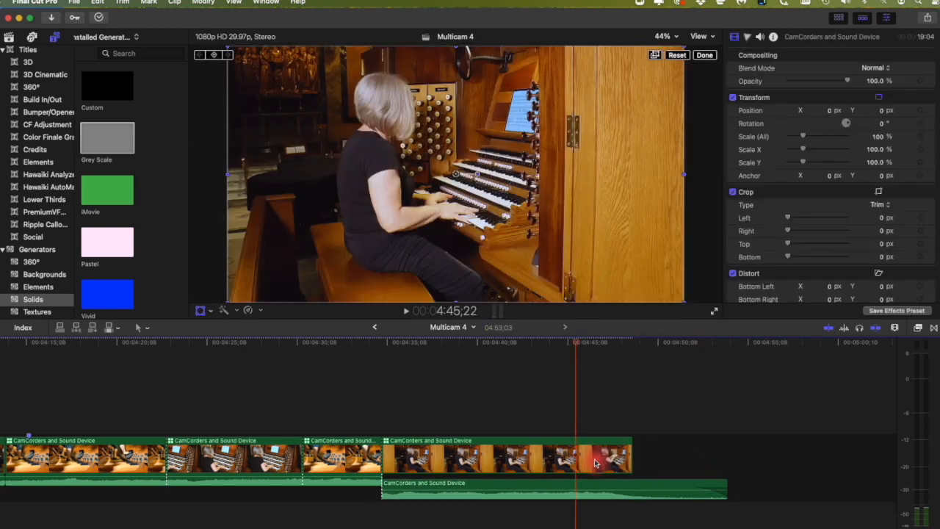
pyautogui.moveTo(630, 456); pyautogui.dragTo(720, 456)
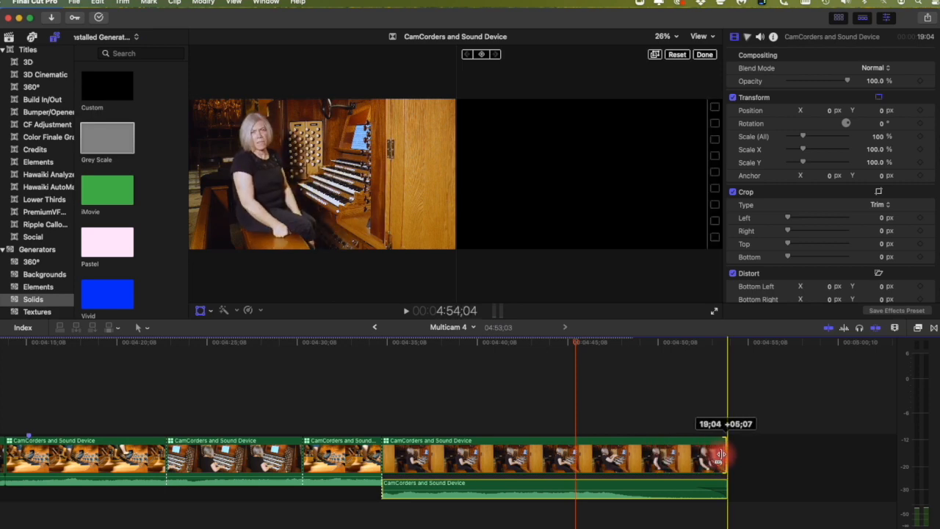
pyautogui.moveTo(718, 455); pyautogui.dragTo(596, 454)
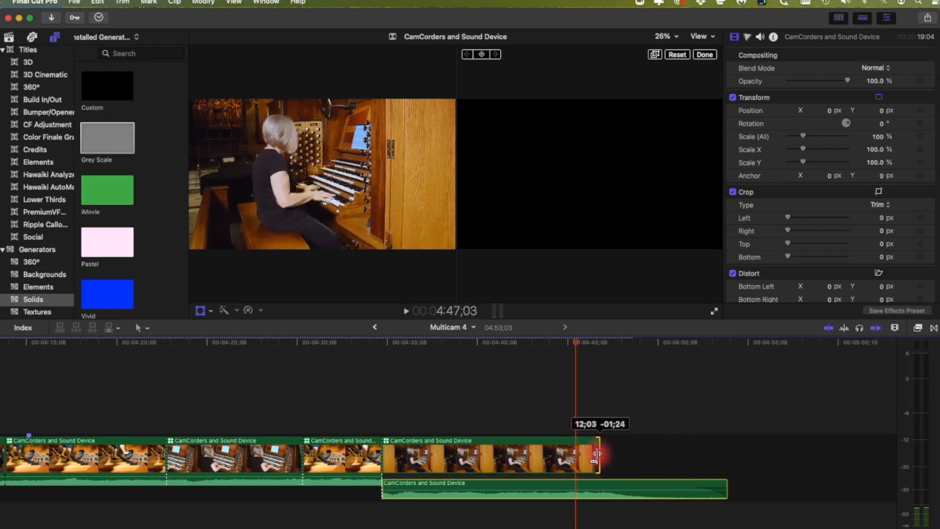
pyautogui.moveTo(596, 454); pyautogui.dragTo(596, 454)
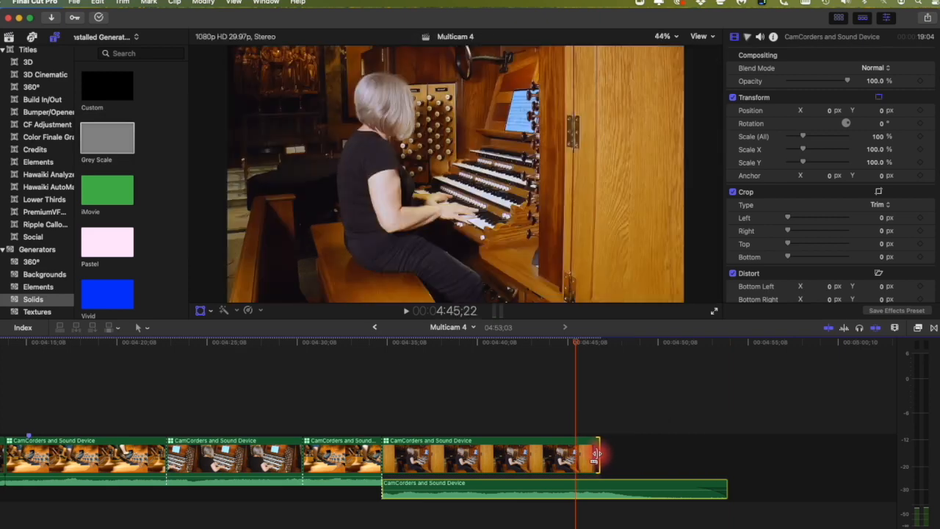
# Step: Add the 'Photos for AGO Video-' organ photo after the last CamCorders clip
pyautogui.click(7, 38)
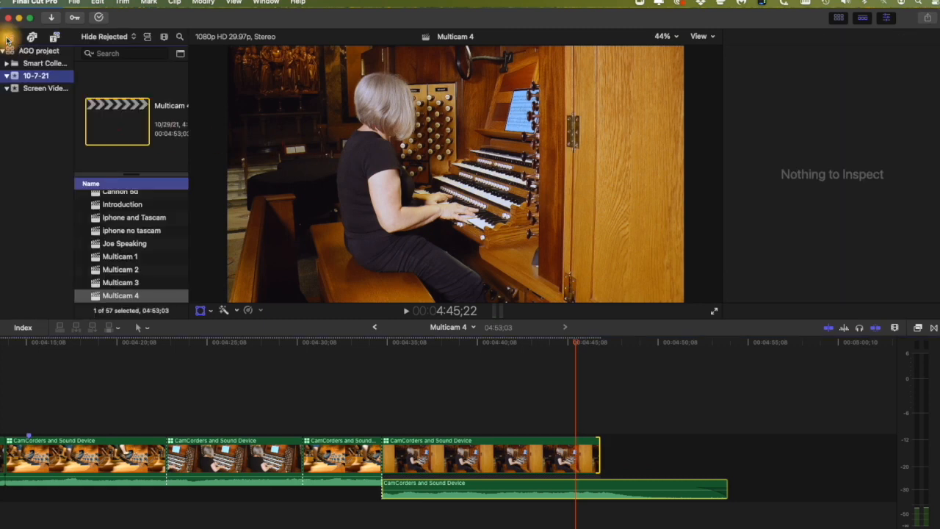
pyautogui.scroll(-8, 142, 262)
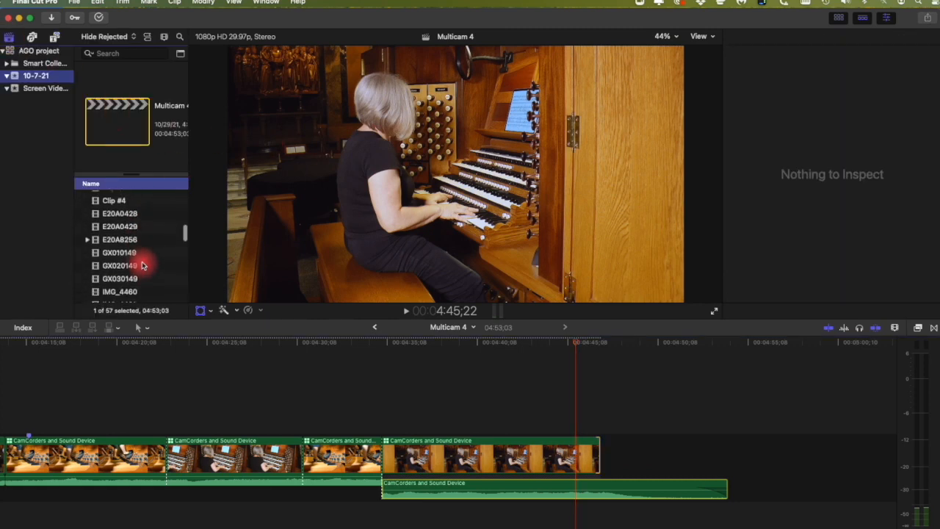
pyautogui.scroll(5, 143, 266)
pyautogui.scroll(-10, 142, 266)
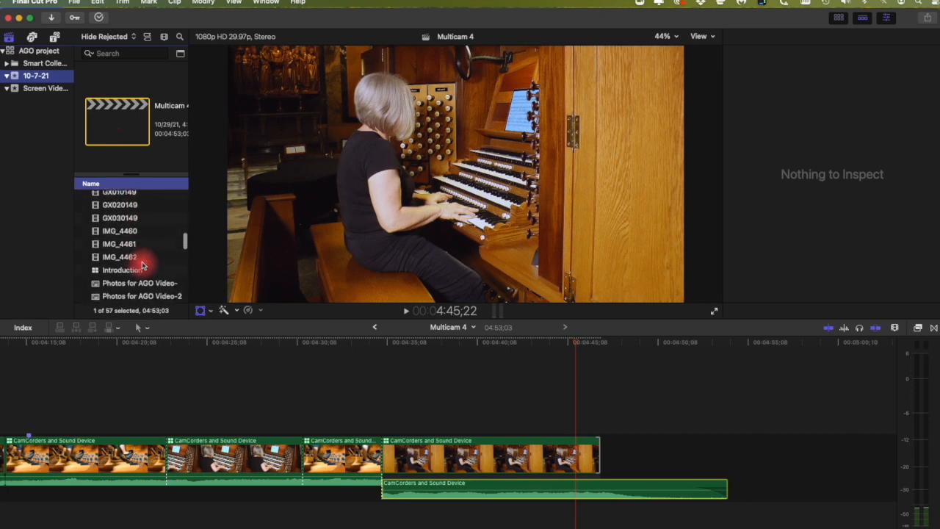
pyautogui.click(153, 243)
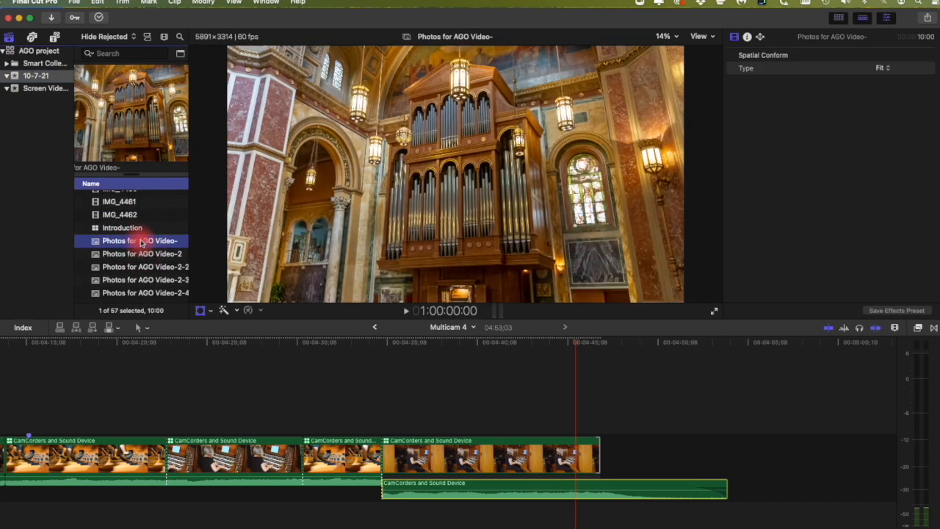
pyautogui.moveTo(145, 244); pyautogui.dragTo(611, 444)
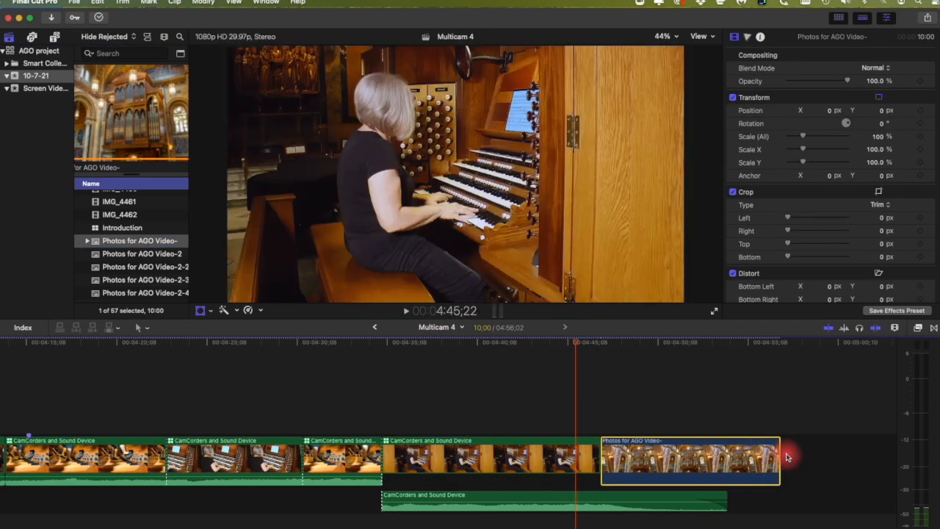
# Step: Shorten the organ photo clip and play the cut into it
pyautogui.moveTo(779, 455); pyautogui.dragTo(726, 453)
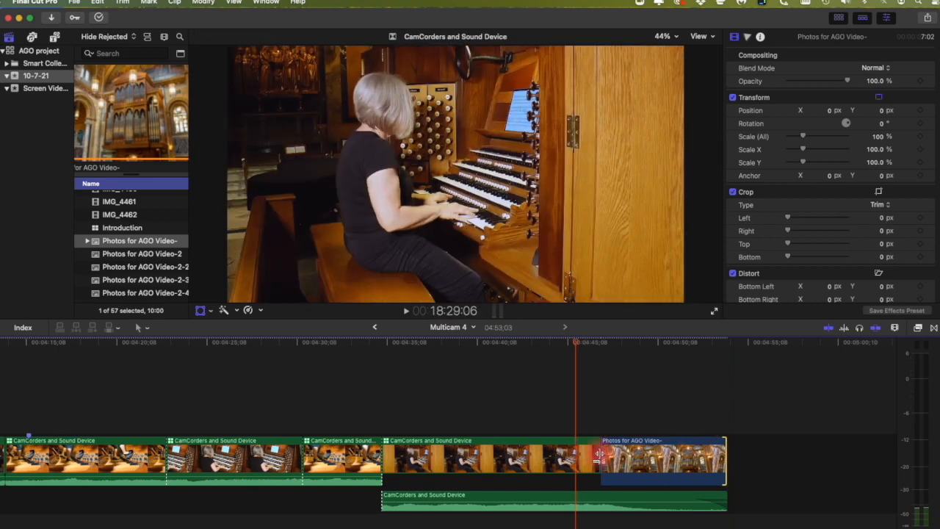
pyautogui.hscroll(-1, 599, 461)
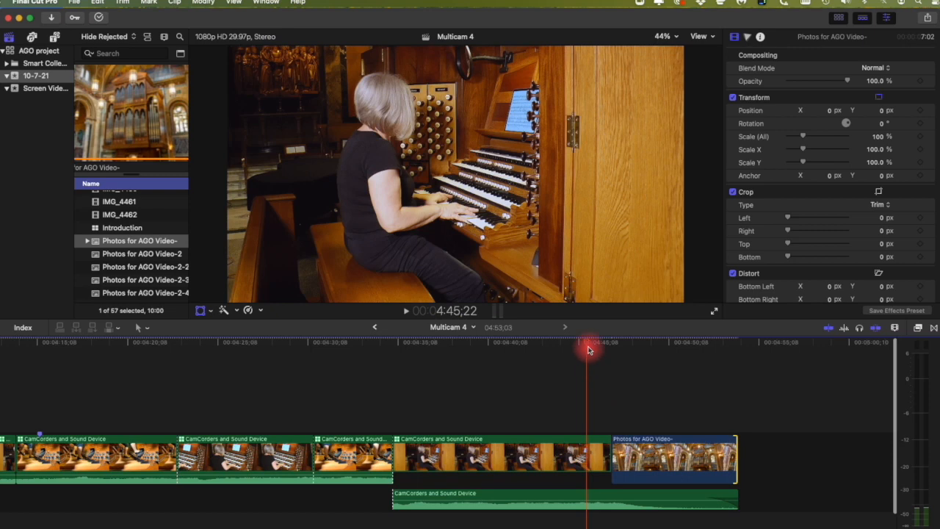
pyautogui.click(574, 369)
pyautogui.press('space')
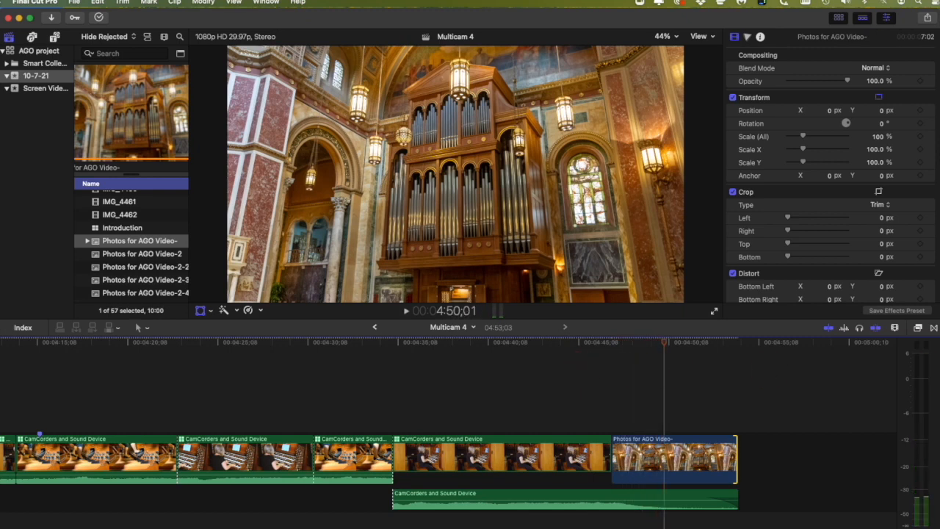
# Step: Add a 2;00 Cross Dissolve before the organ photo and play it from 4:43;29
pyautogui.click(934, 328)
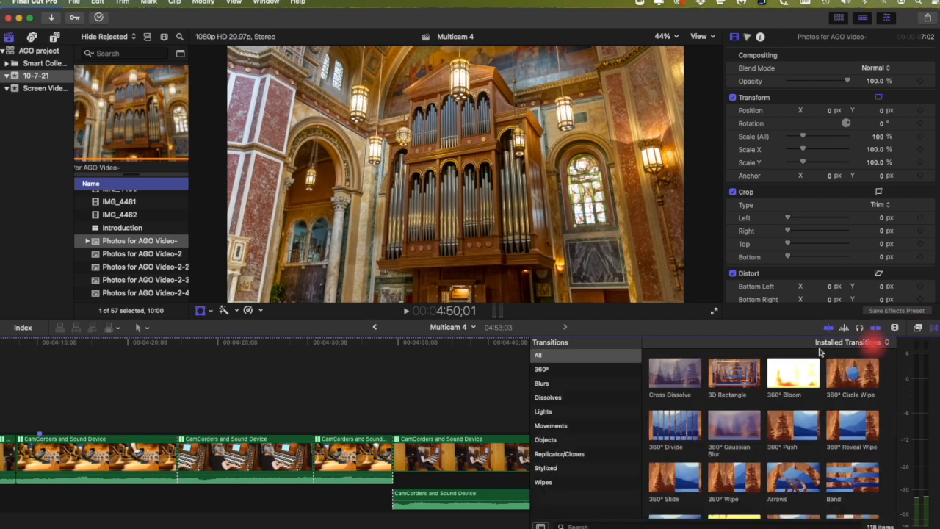
pyautogui.hscroll(7, 379, 406)
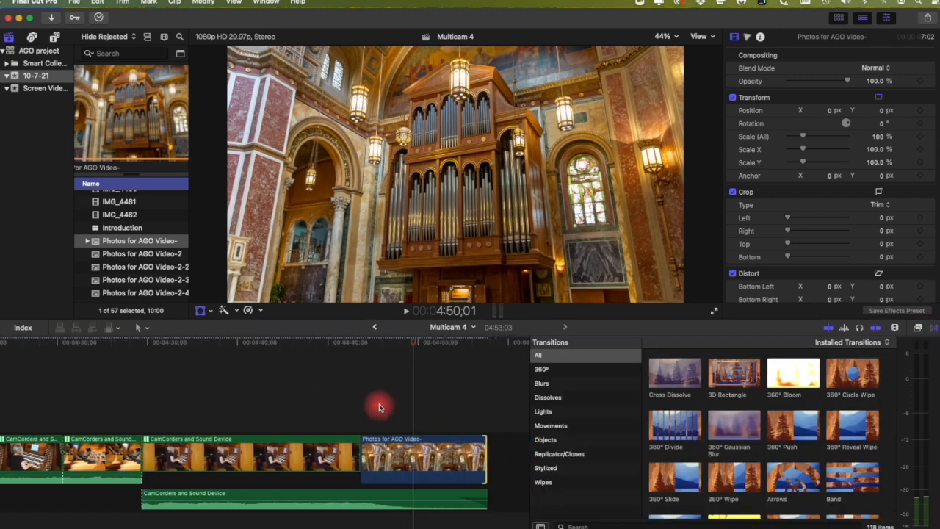
pyautogui.moveTo(674, 373); pyautogui.dragTo(377, 451)
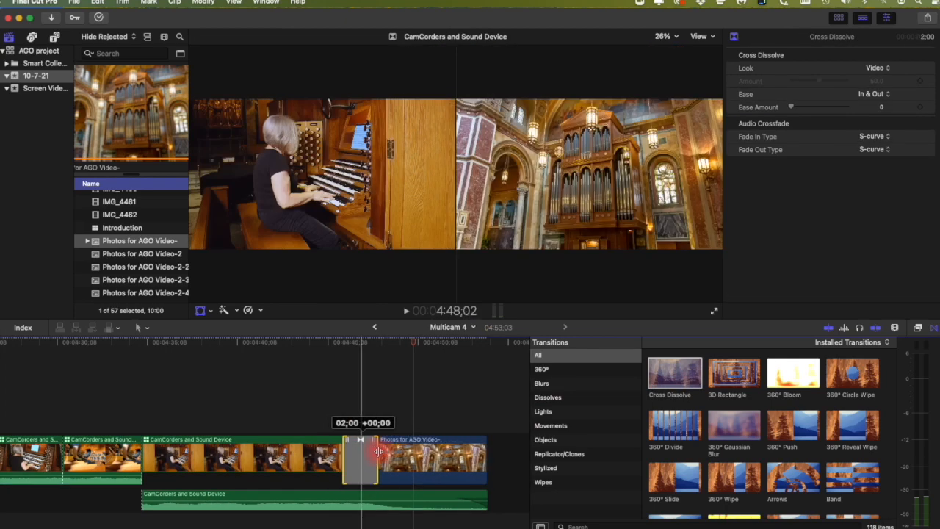
pyautogui.moveTo(408, 345); pyautogui.dragTo(306, 354)
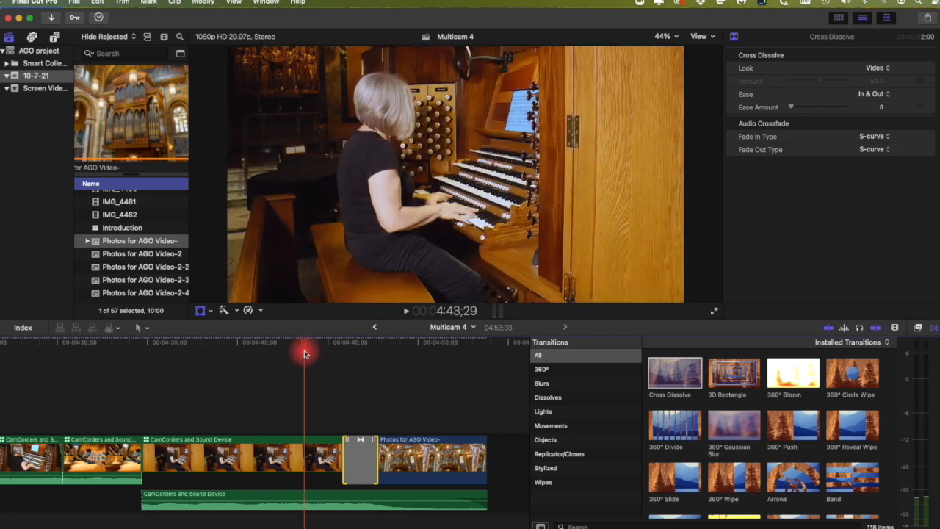
pyautogui.press('space')
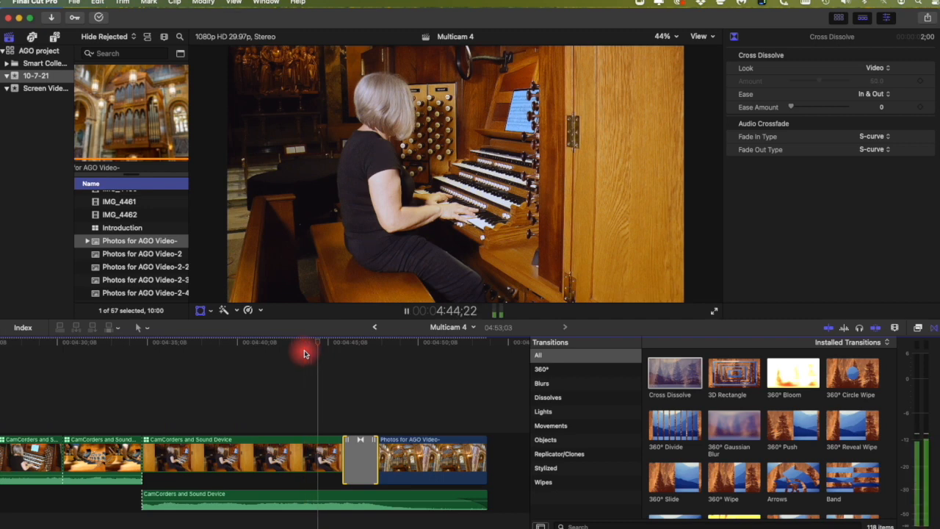